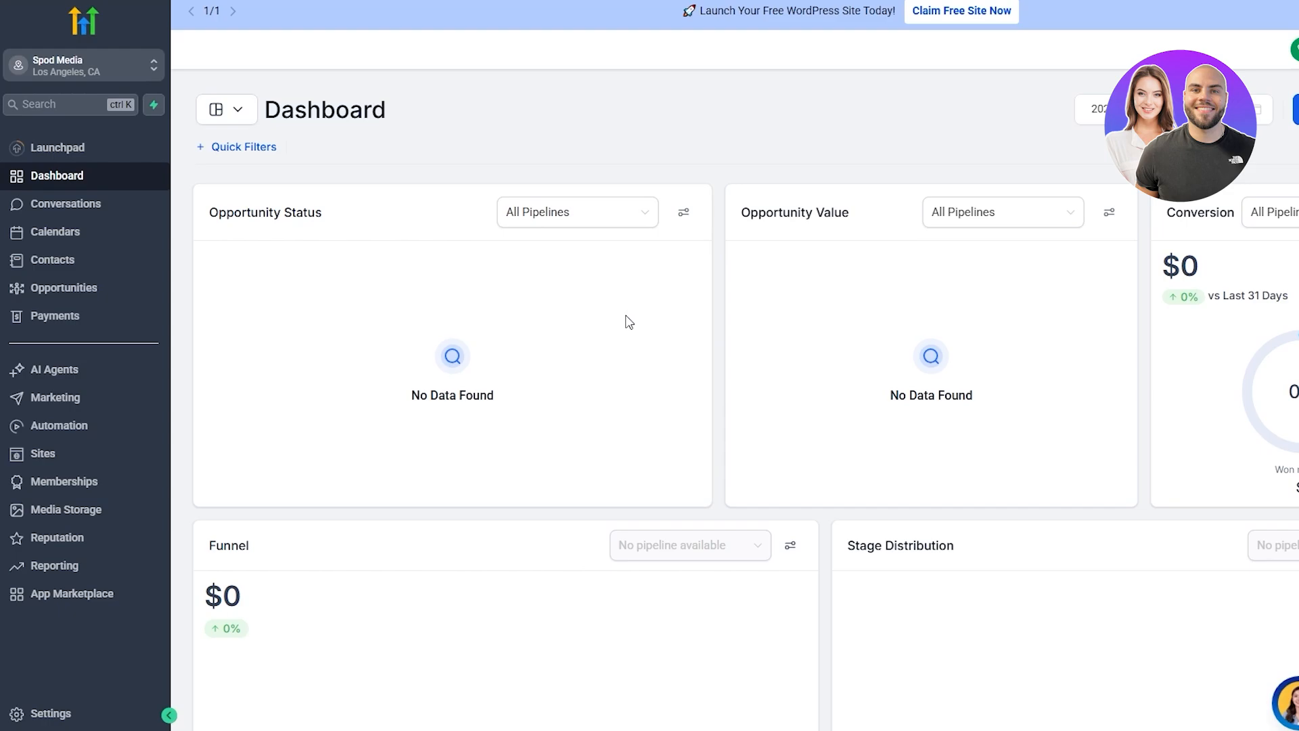
Switch from the sub-account to the agency view and look over its foundational setup list
left_click(43, 77)
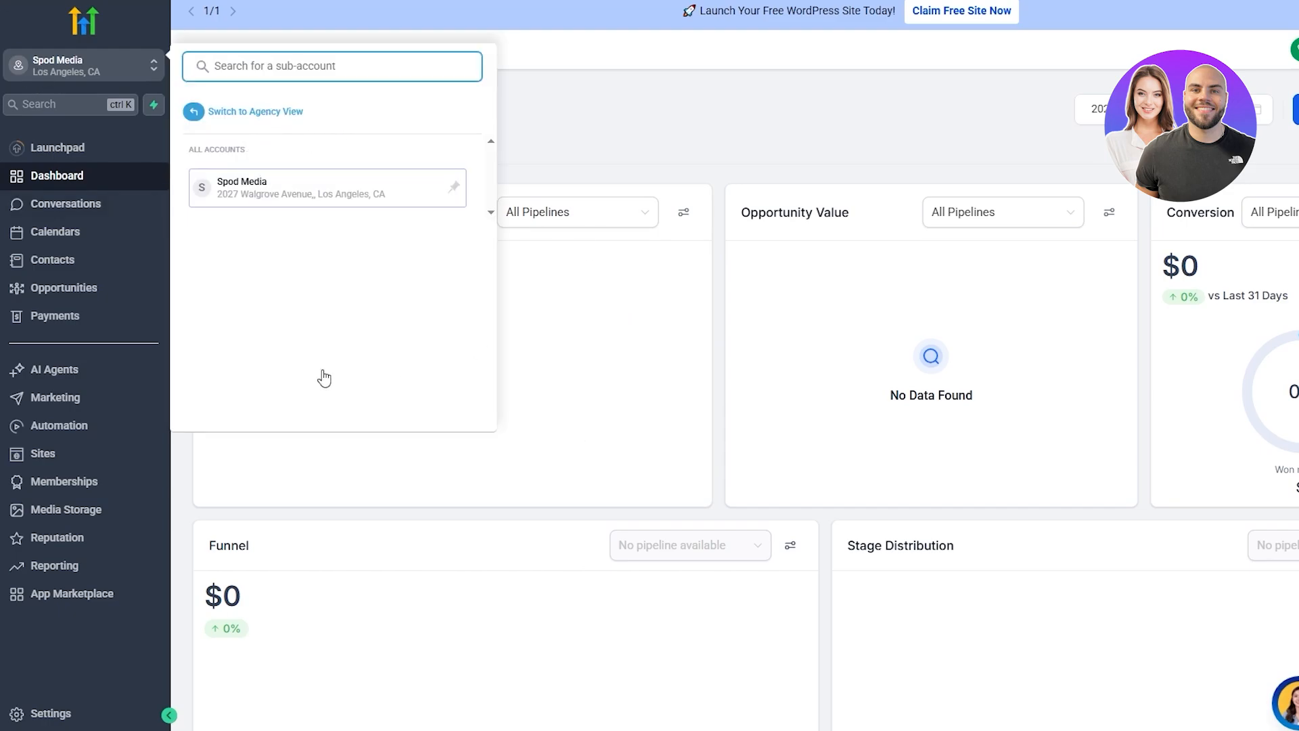
left_click(264, 111)
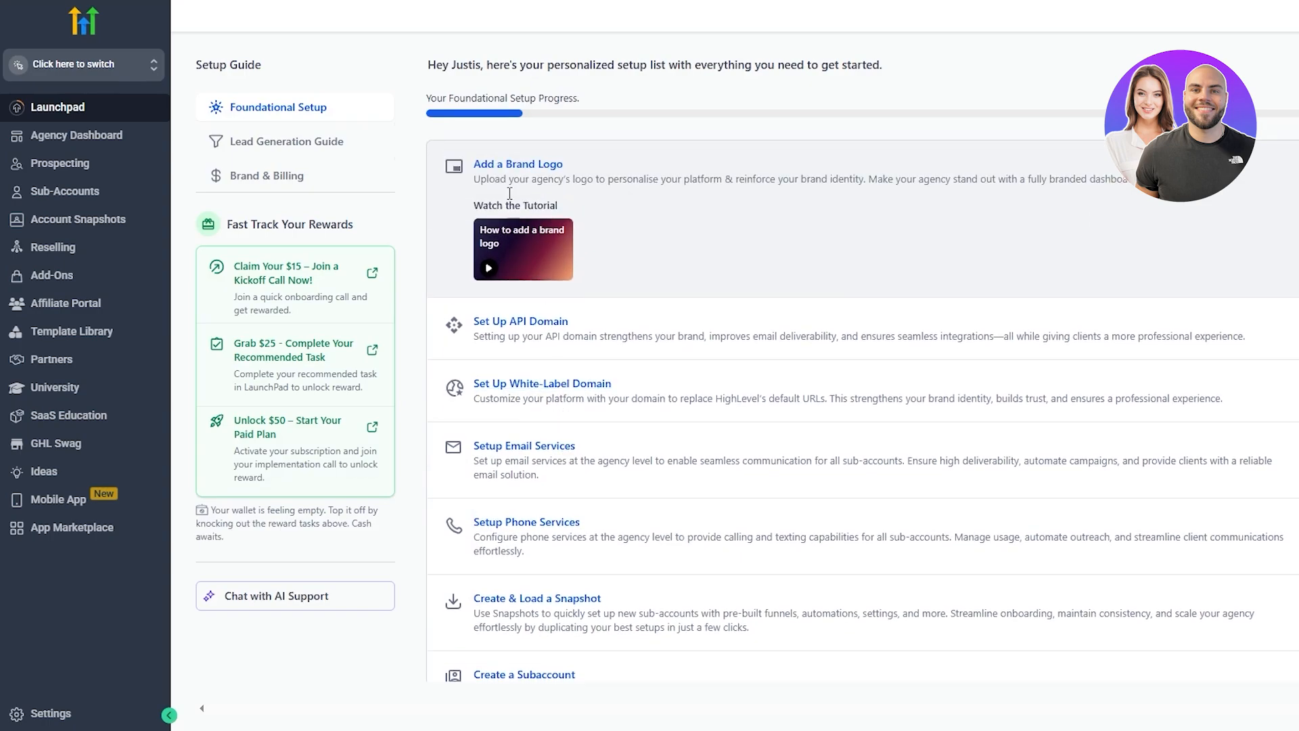
scroll(553, 271, "down", 2)
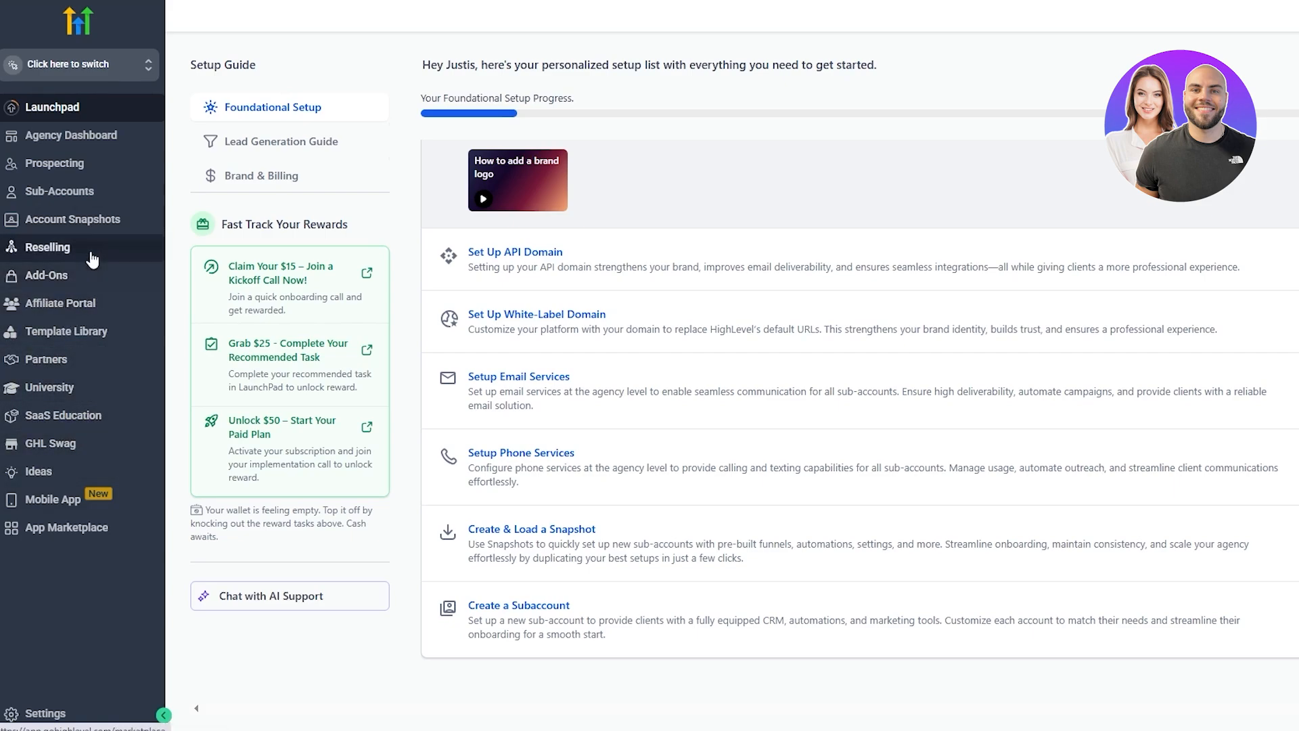
Switch to the Spod Media sub-account and open its AI Agents area
left_click(91, 60)
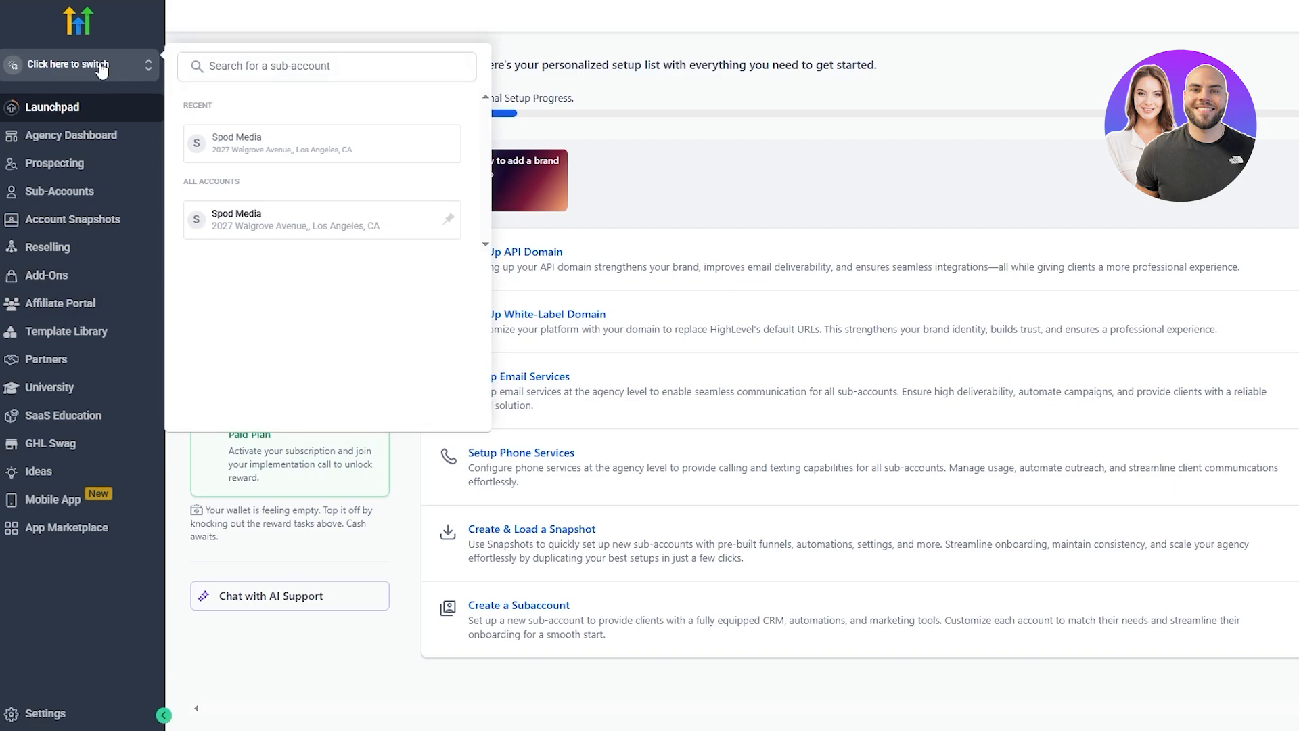
left_click(295, 226)
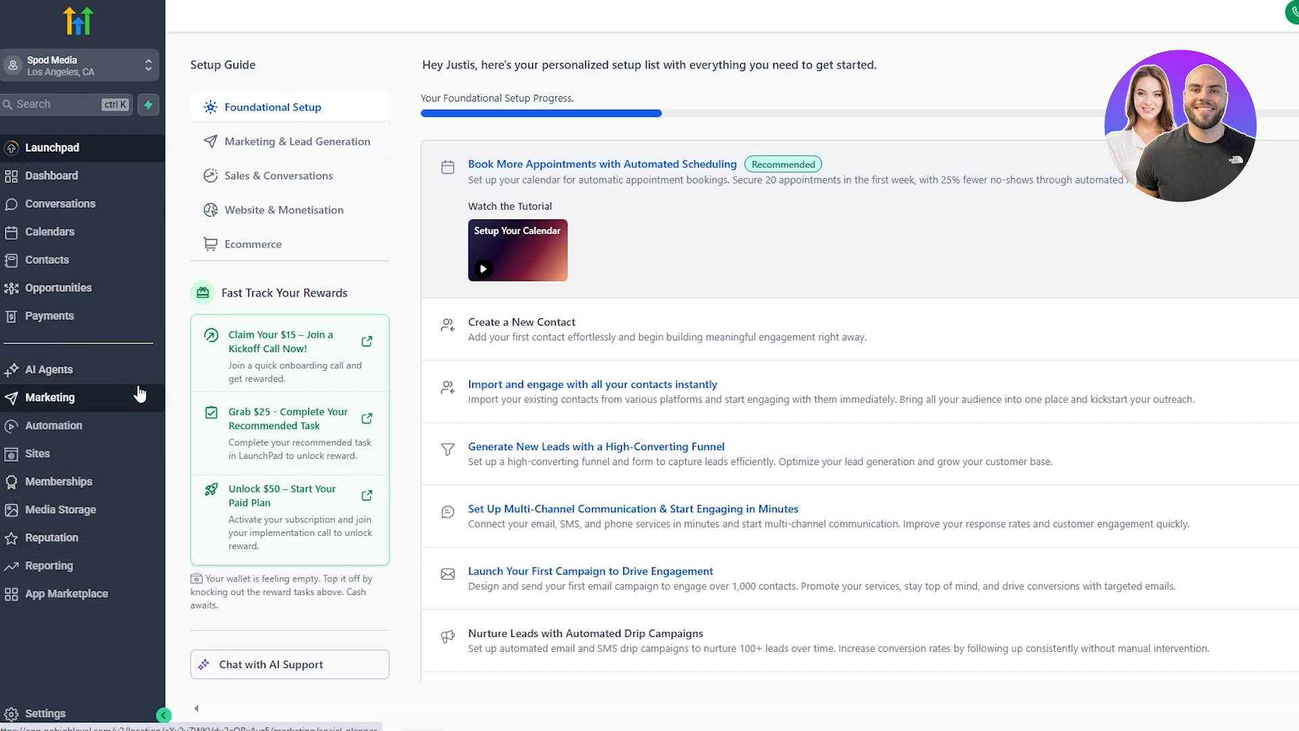
left_click(122, 369)
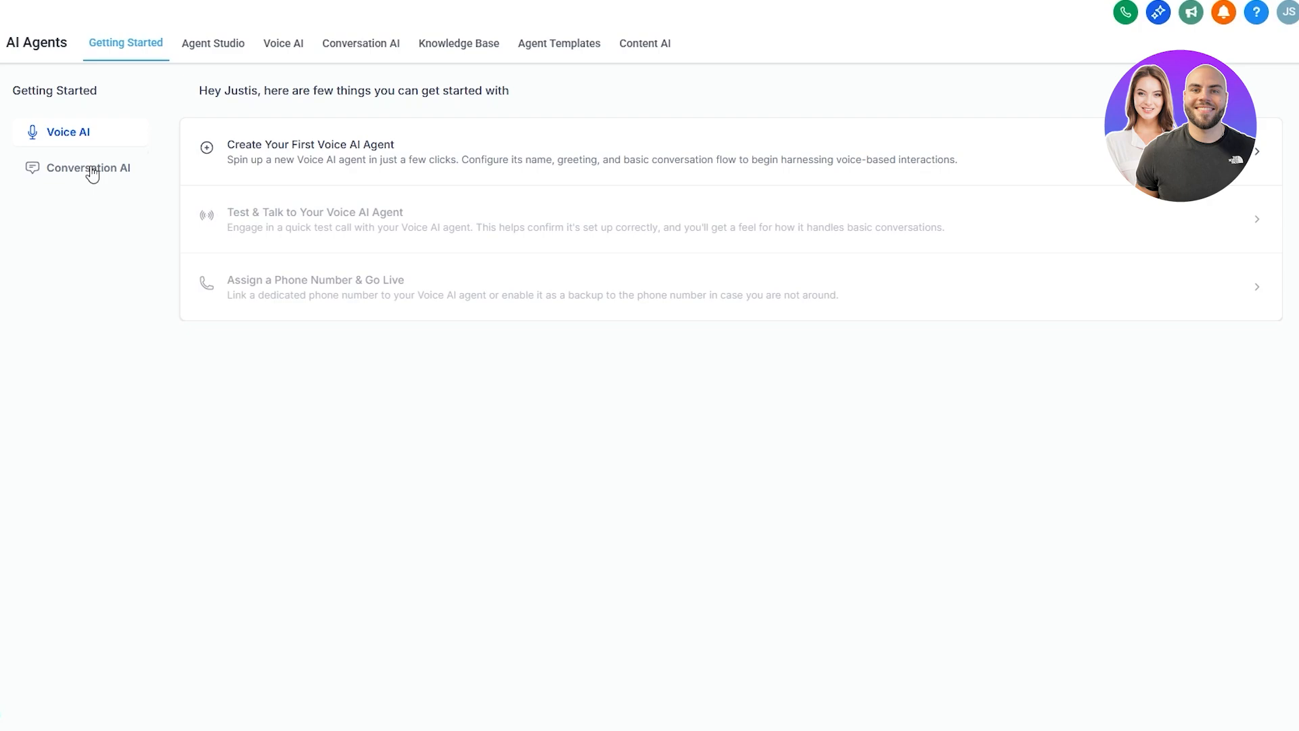
Review the Content AI usage for images, the agent templates and the getting-started page of AI Agents
left_click(665, 48)
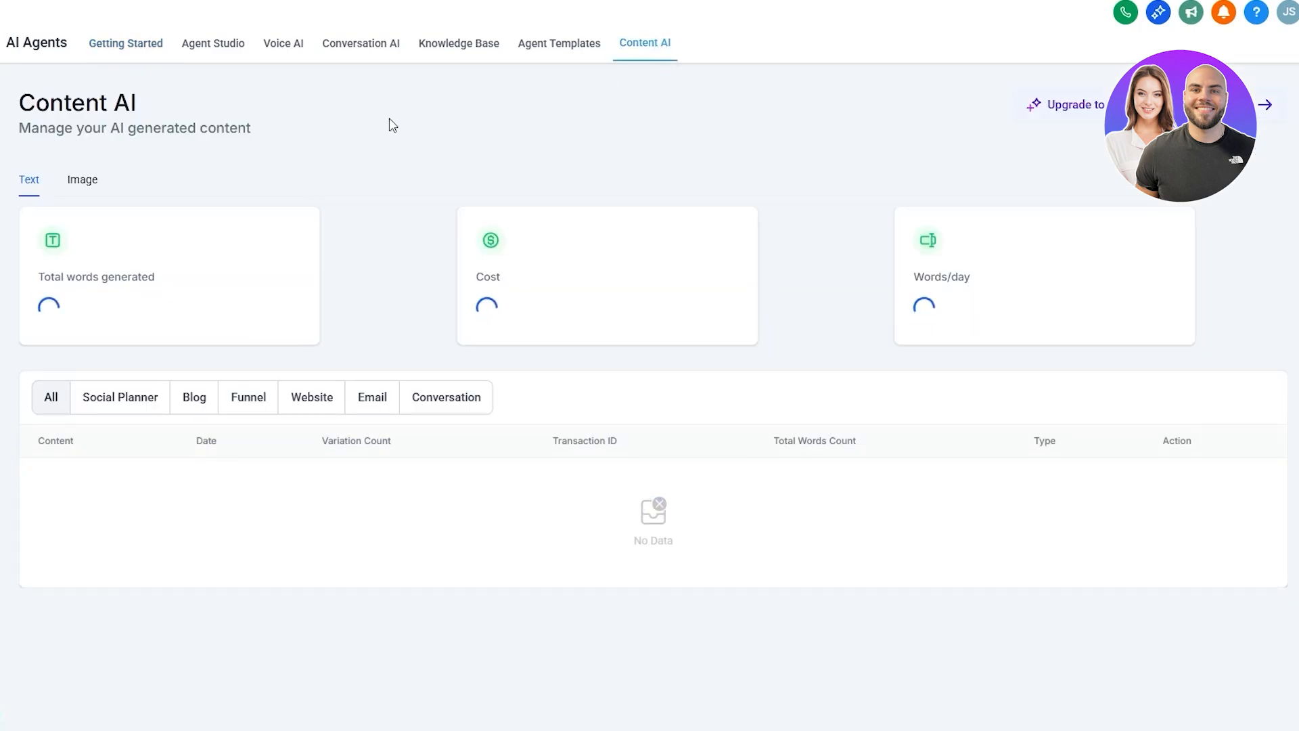
left_click(88, 180)
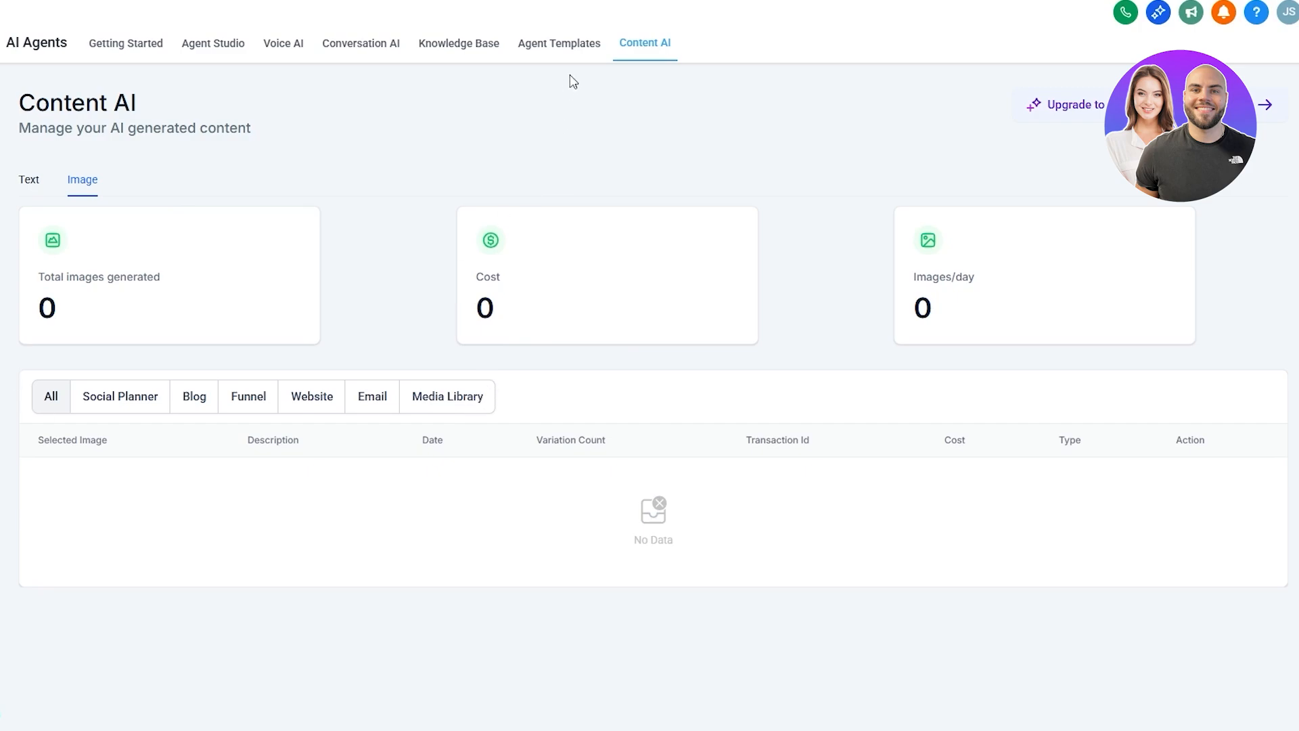
left_click(573, 42)
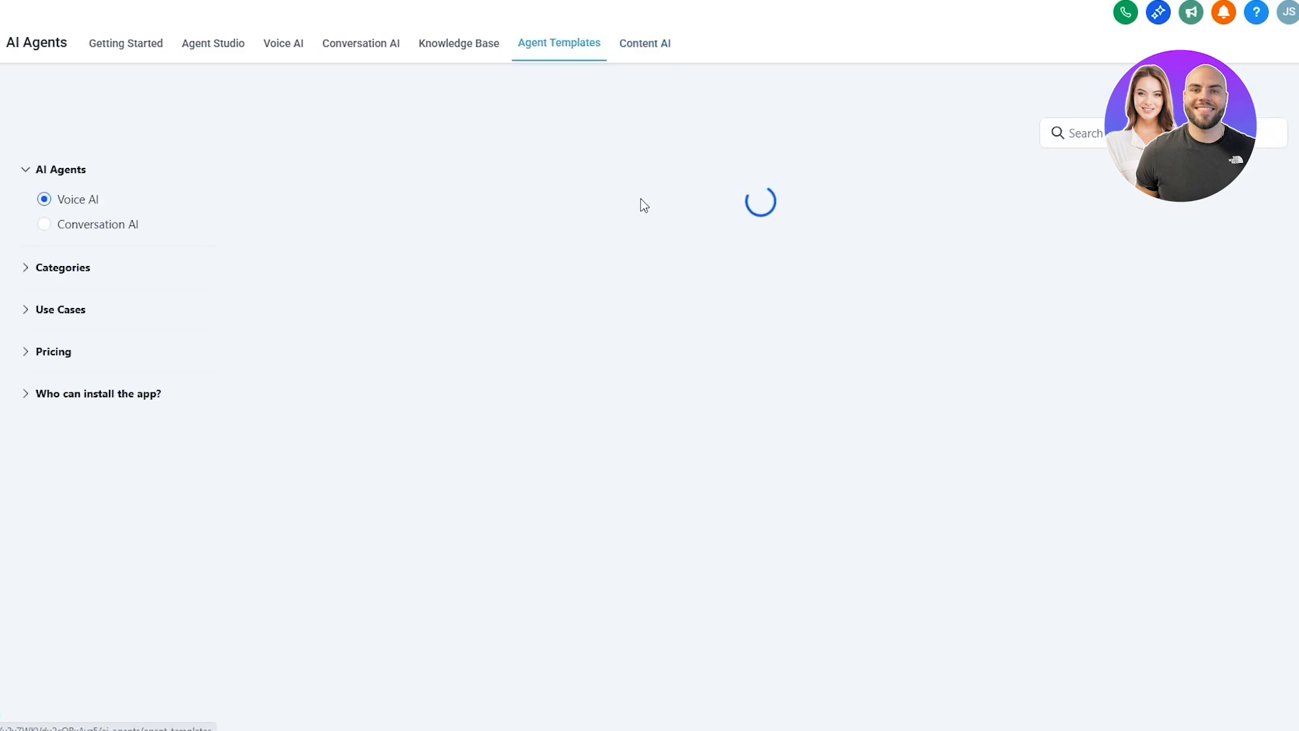
left_click(129, 45)
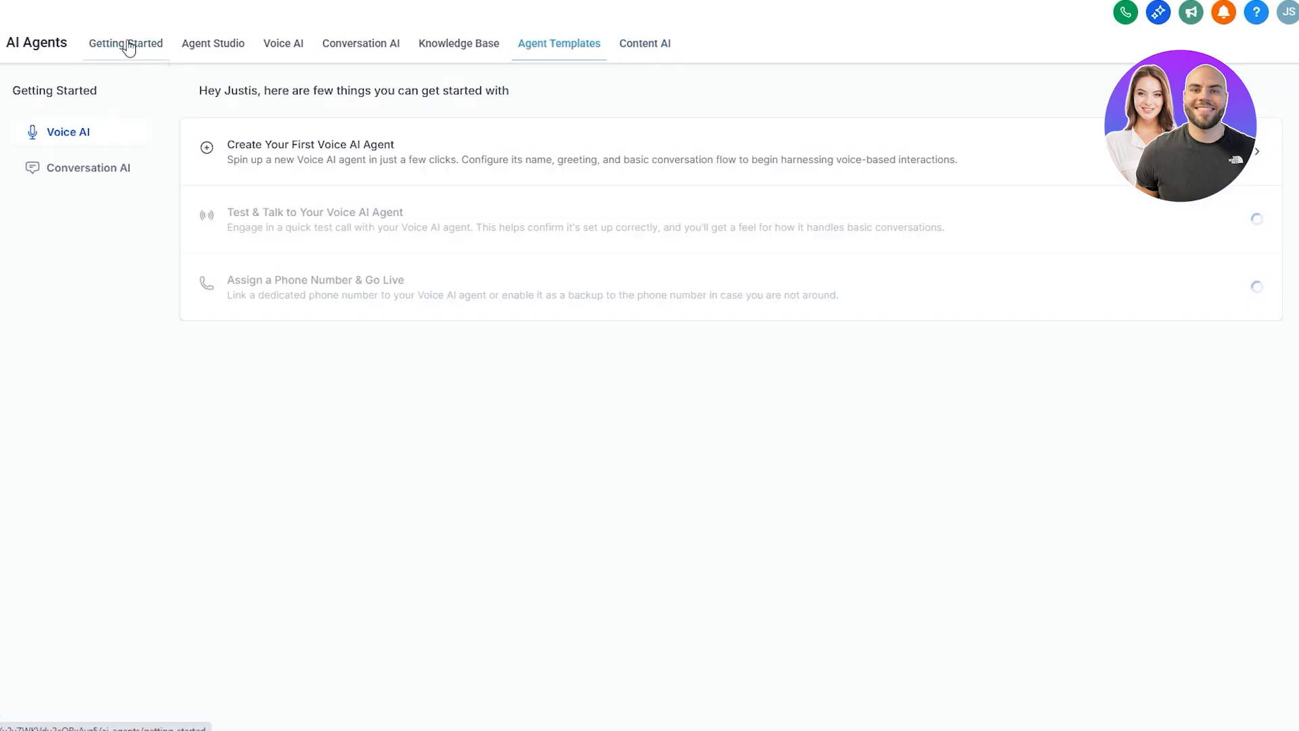
left_click(226, 52)
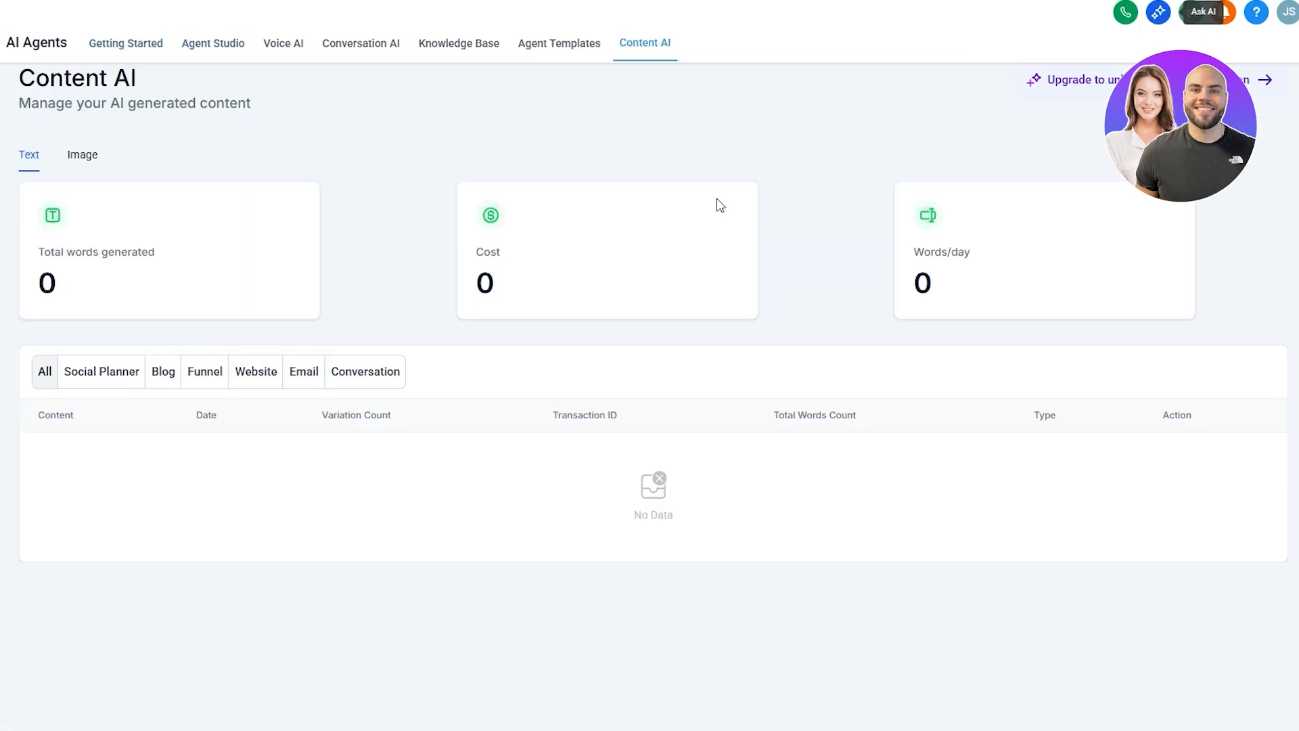
Try the contact summary suggestion in the Ask AI assistant, cancel the contact selection and close the assistant
left_click(1153, 16)
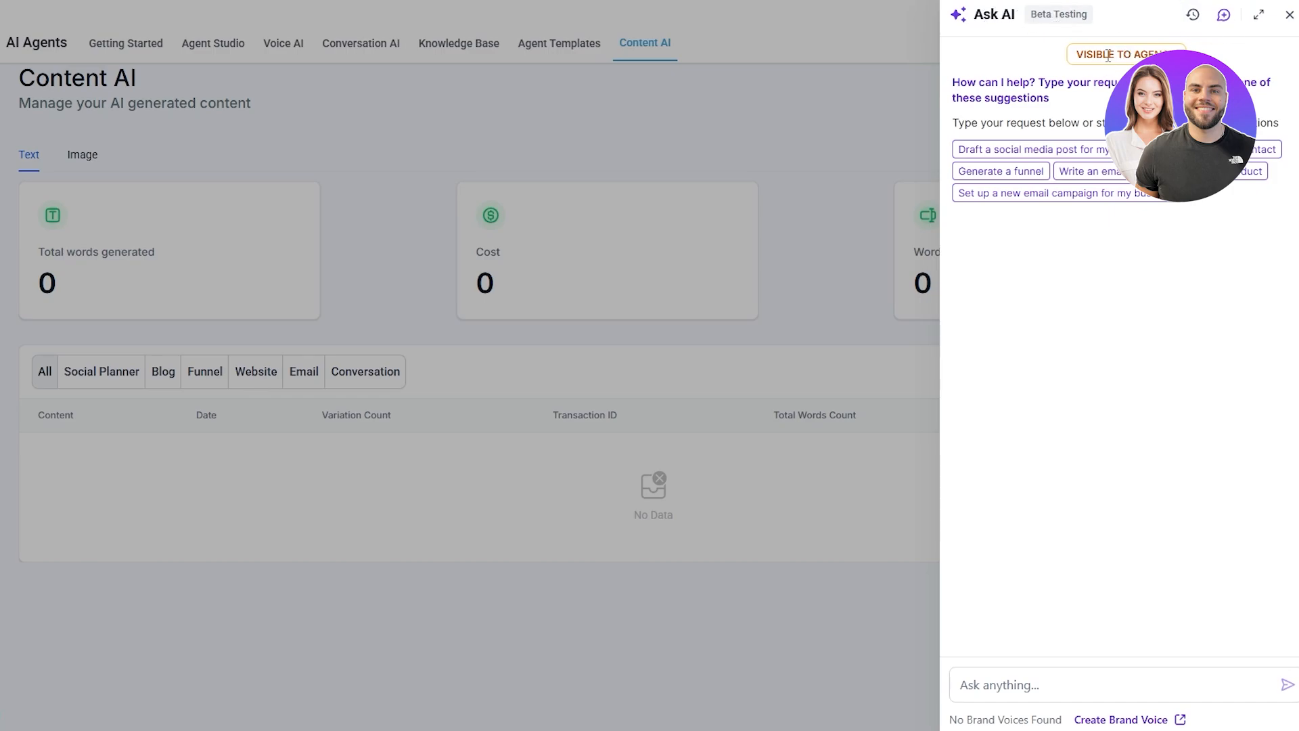
left_click_drag(1108, 56, 1164, 55)
left_click(1060, 153)
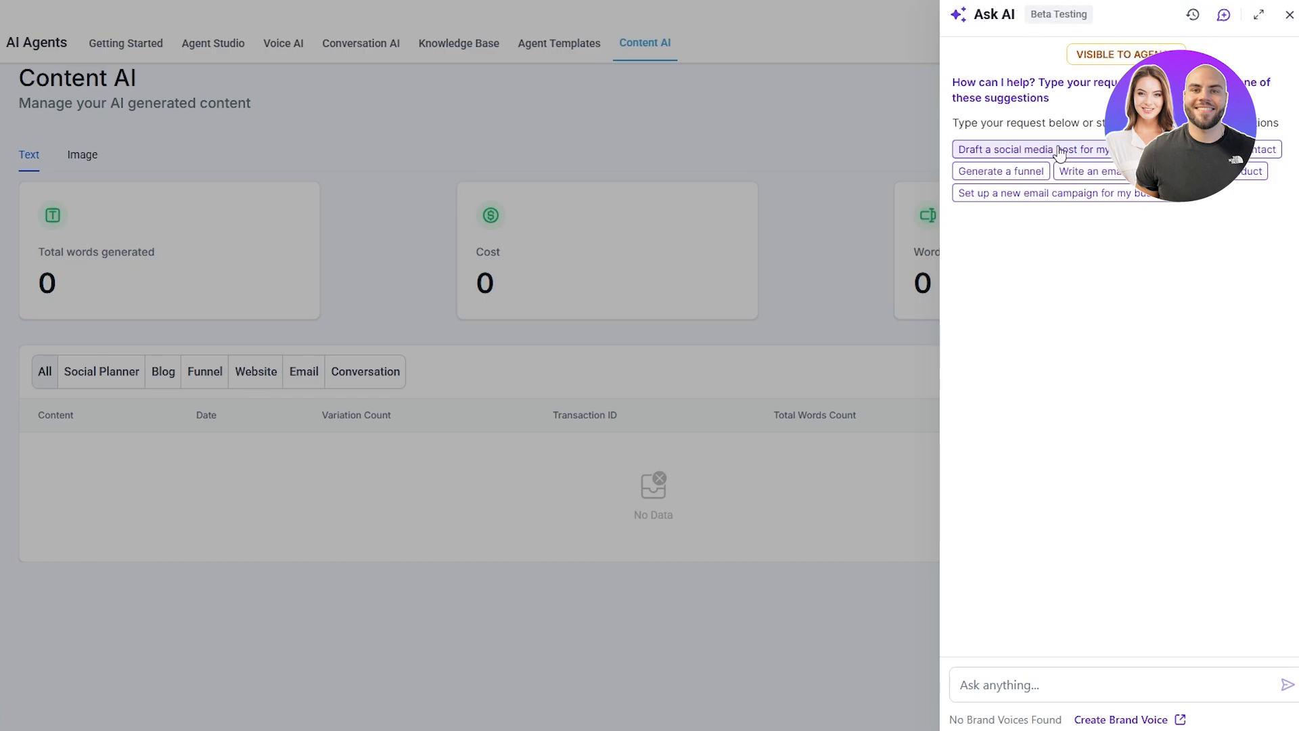
left_click(1150, 191)
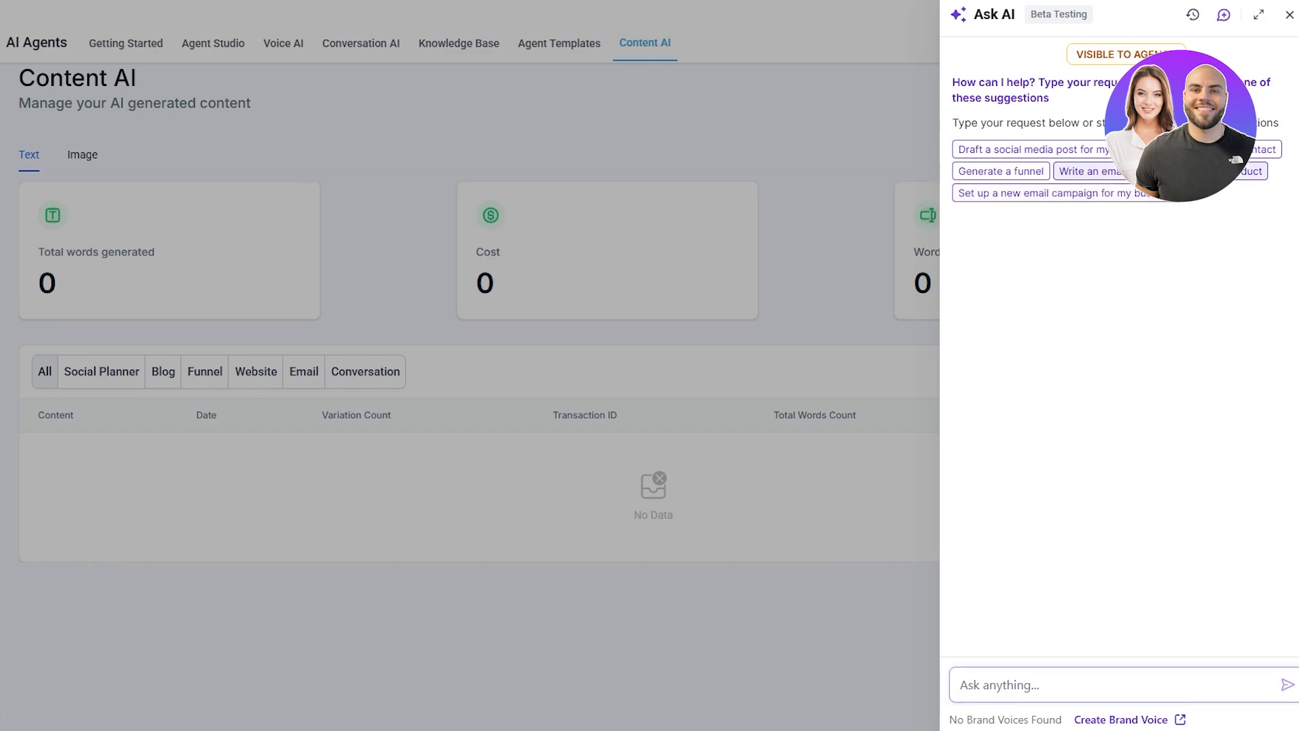
left_click(1264, 149)
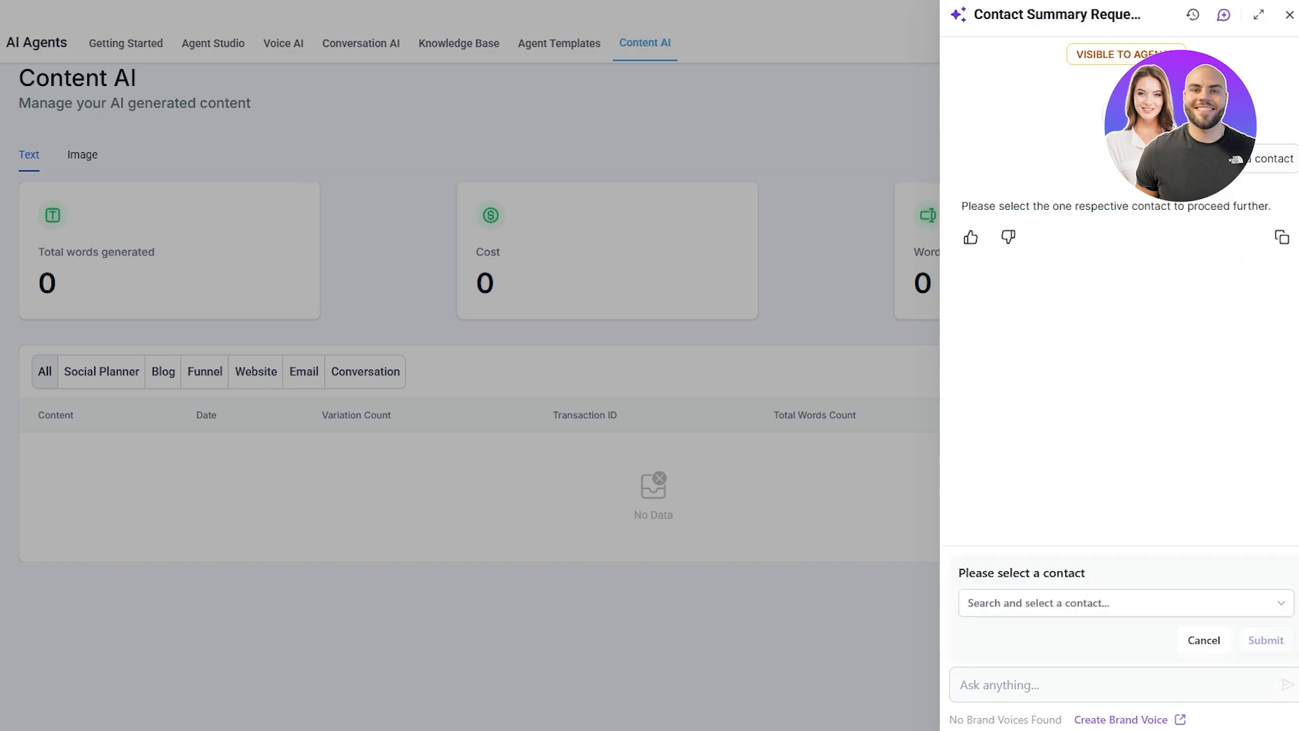
left_click(1216, 643)
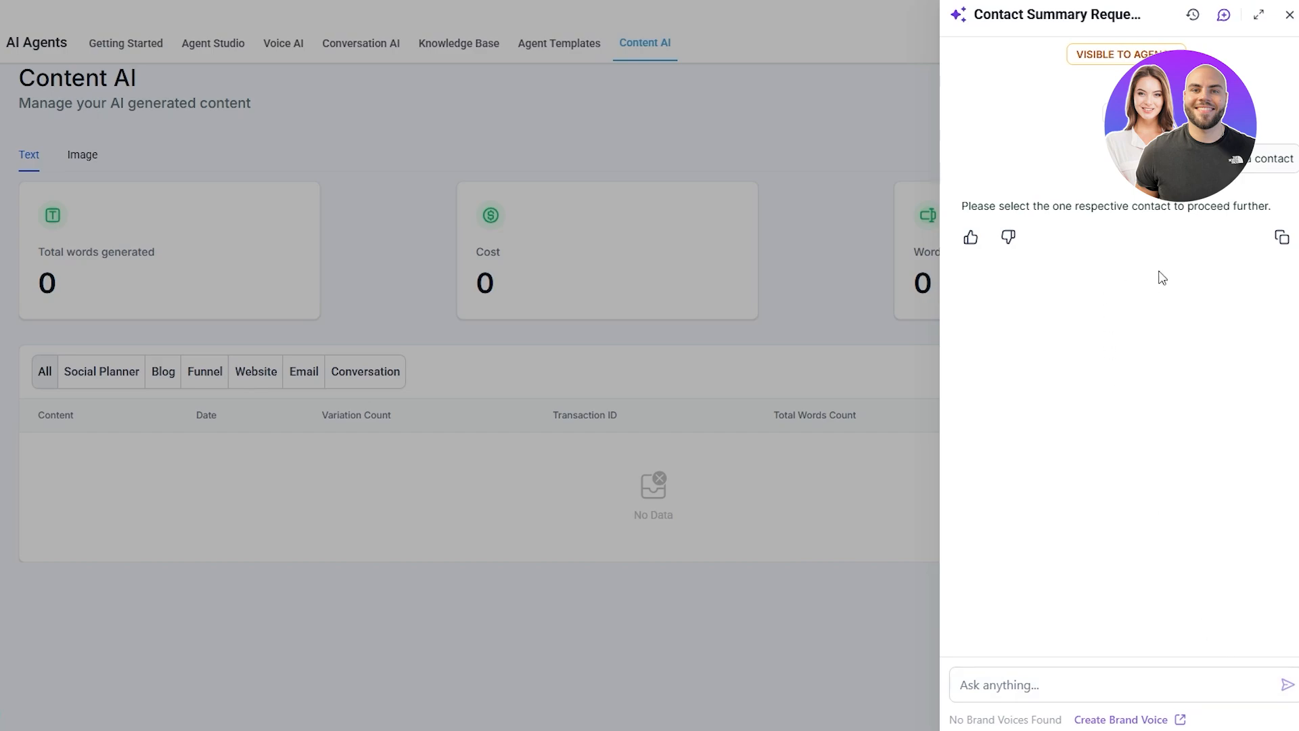
left_click(1290, 14)
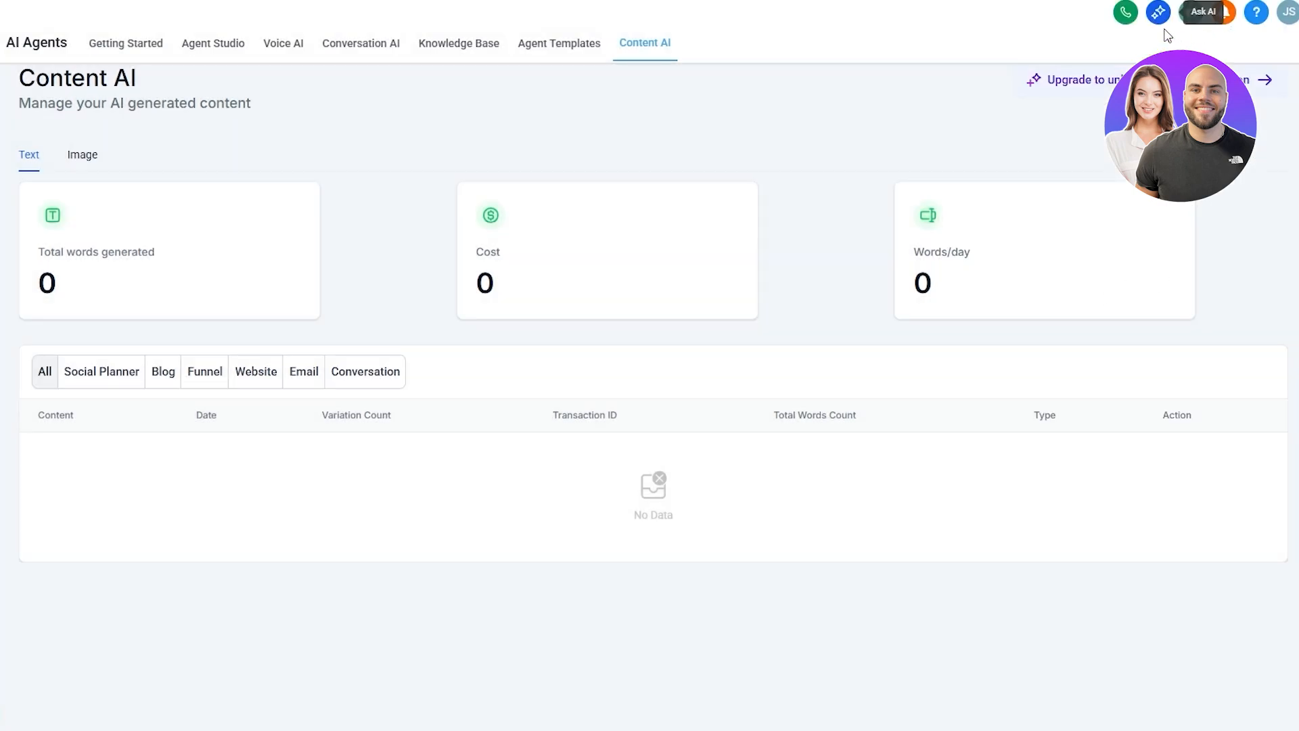
Start a new Ask AI chat, have it draft a social media post for a campaign, and close the assistant
left_click(1159, 12)
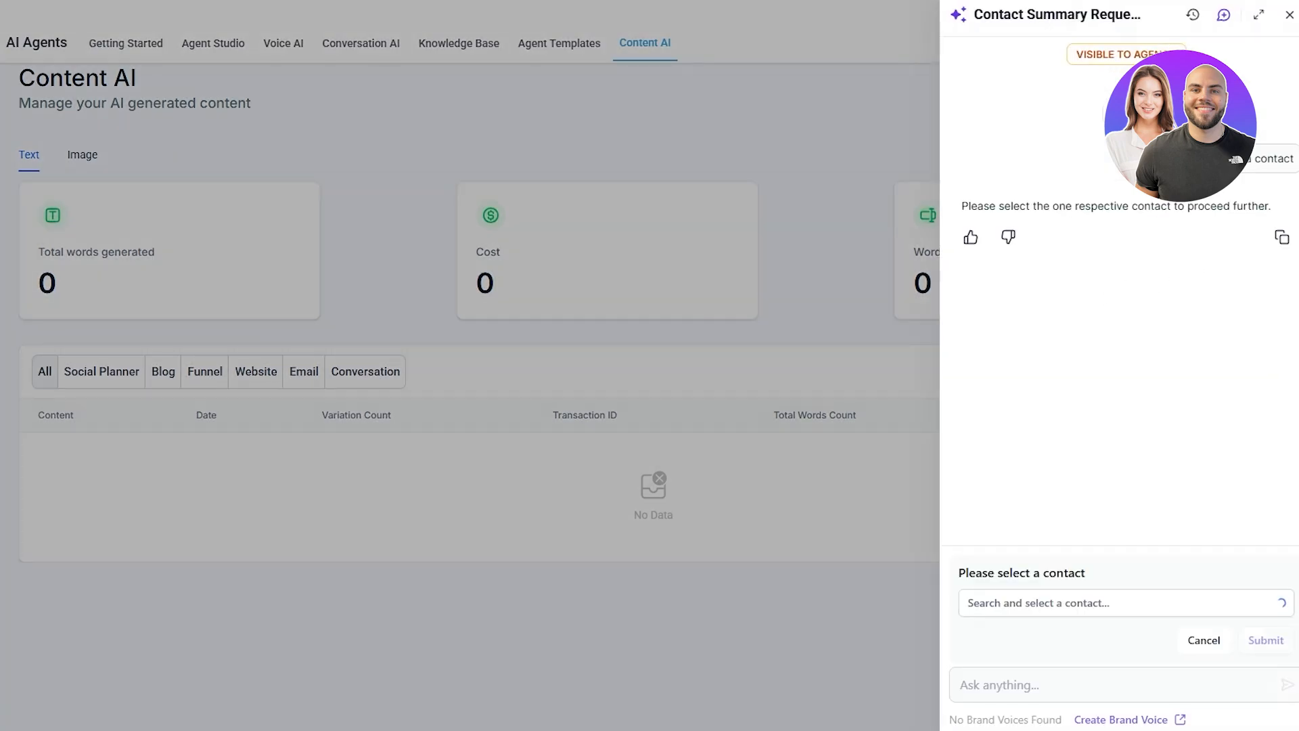
left_click(1223, 15)
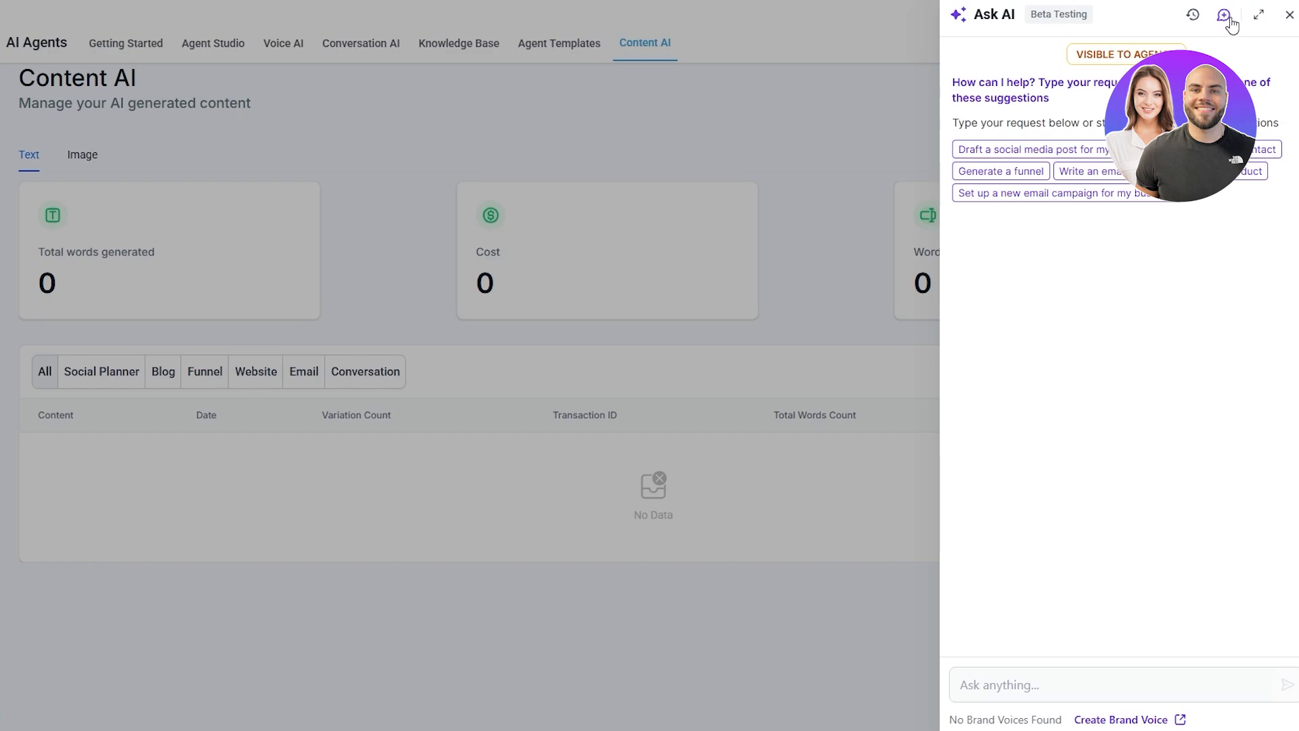
left_click(1032, 150)
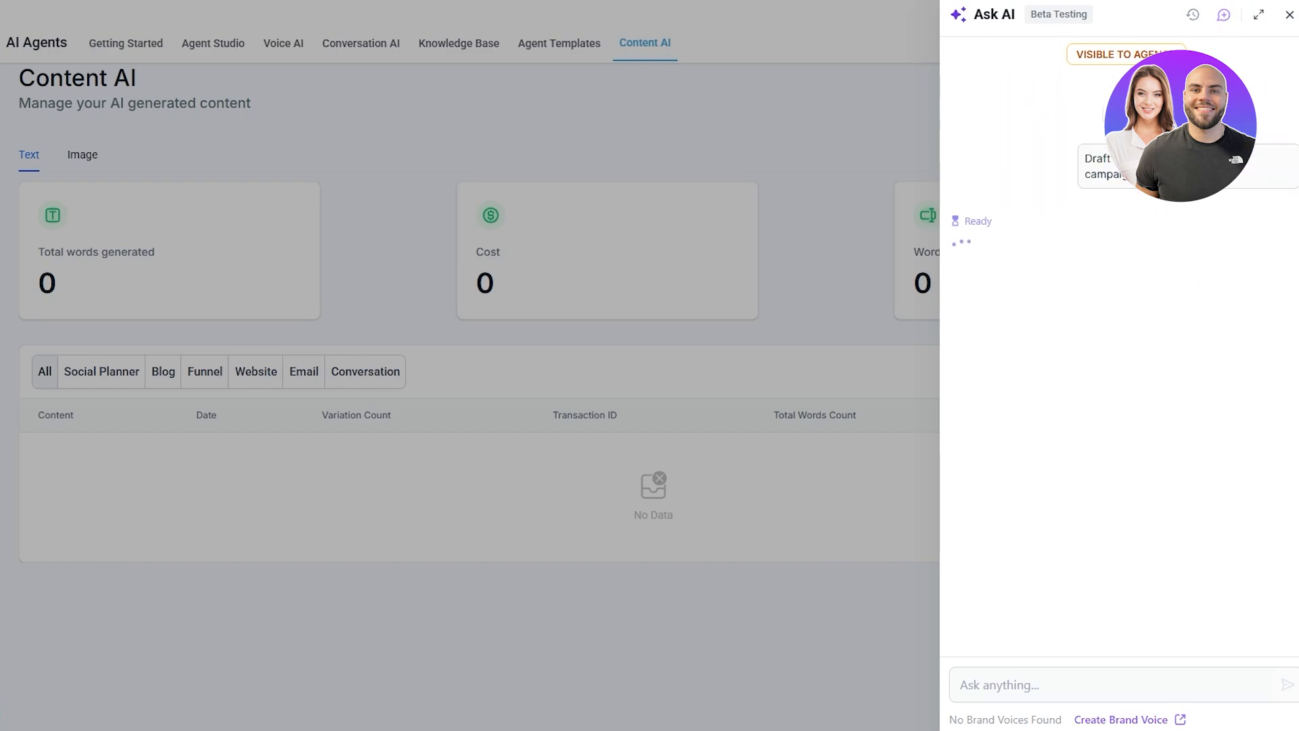
left_click_drag(969, 215, 1085, 235)
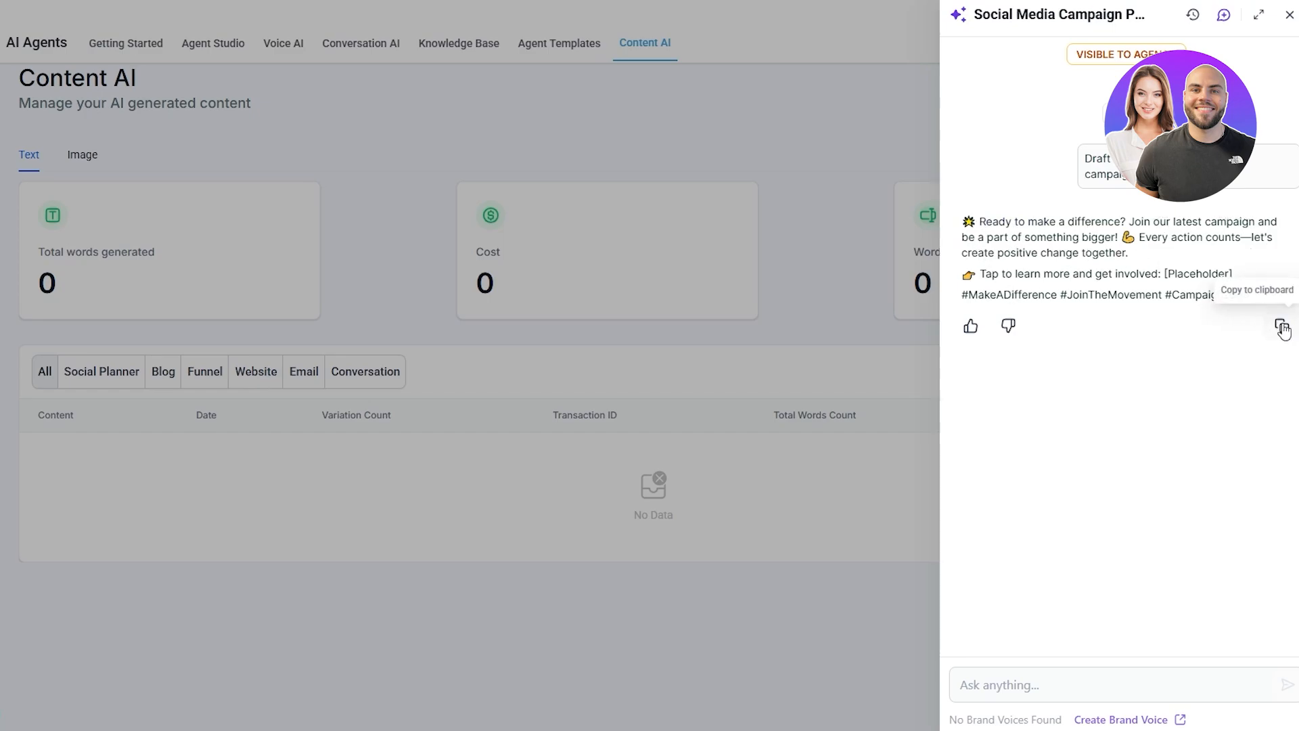
left_click(329, 255)
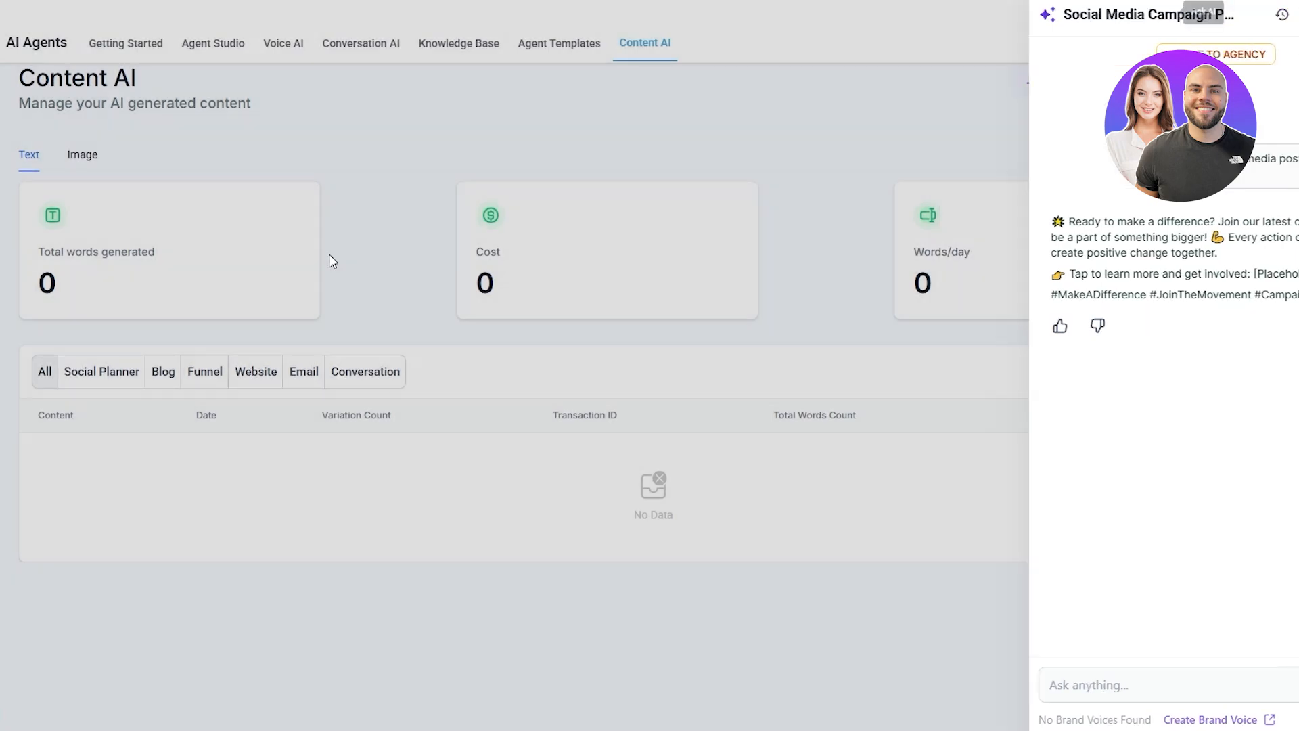
Browse Content AI's text and image usage, the agent templates and the Conversation AI agents list
left_click(145, 52)
left_click(653, 54)
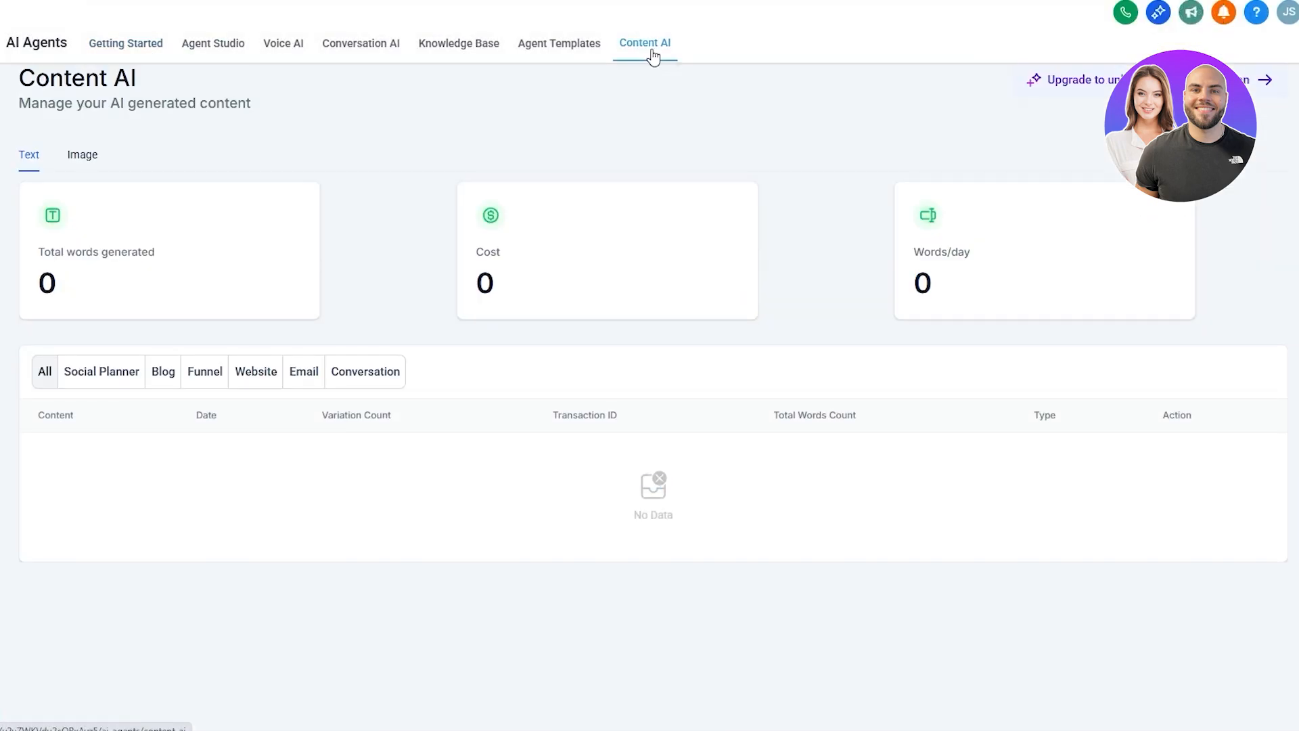
left_click(91, 174)
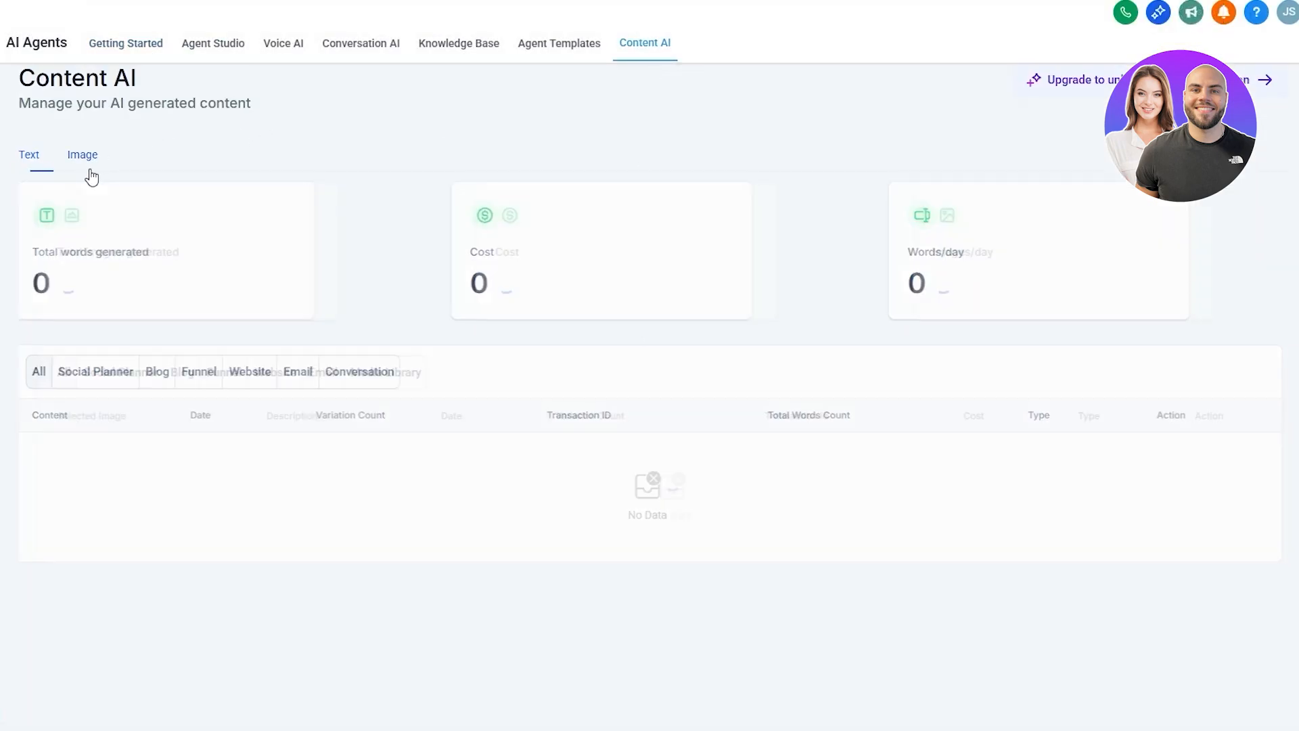
left_click(24, 166)
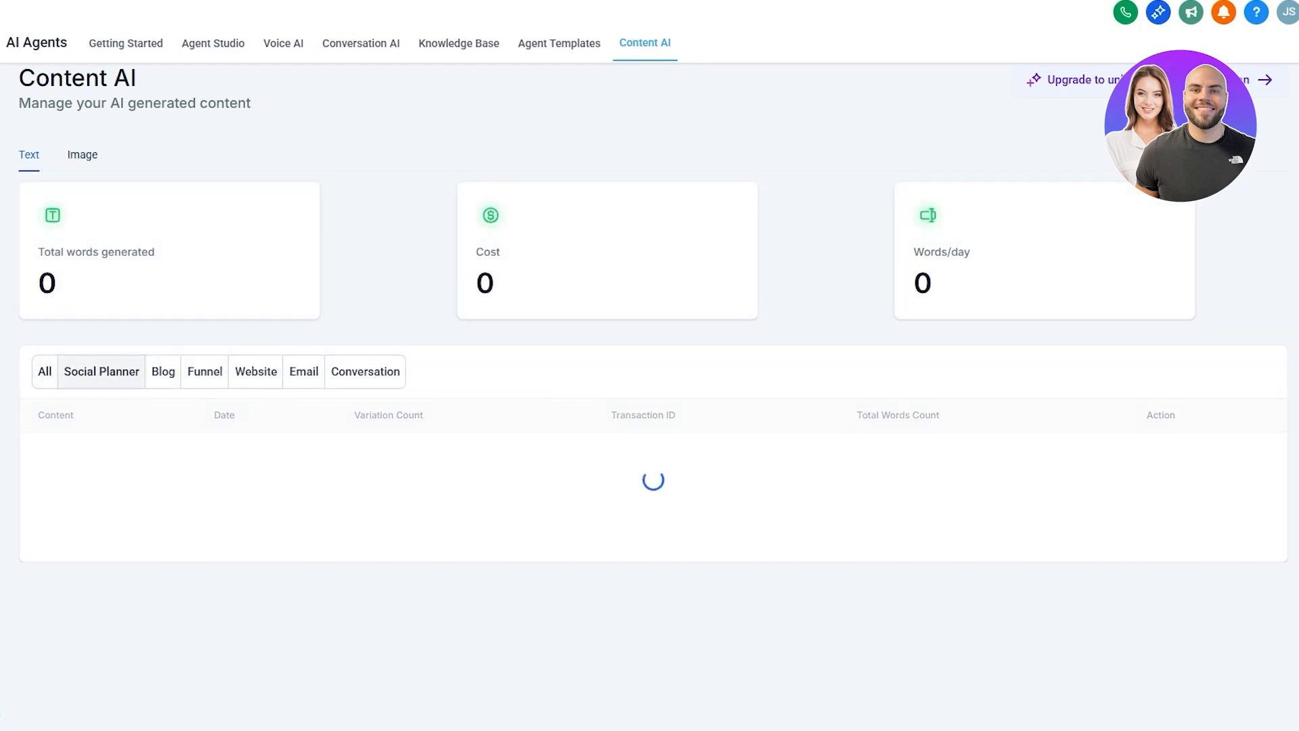
left_click(571, 48)
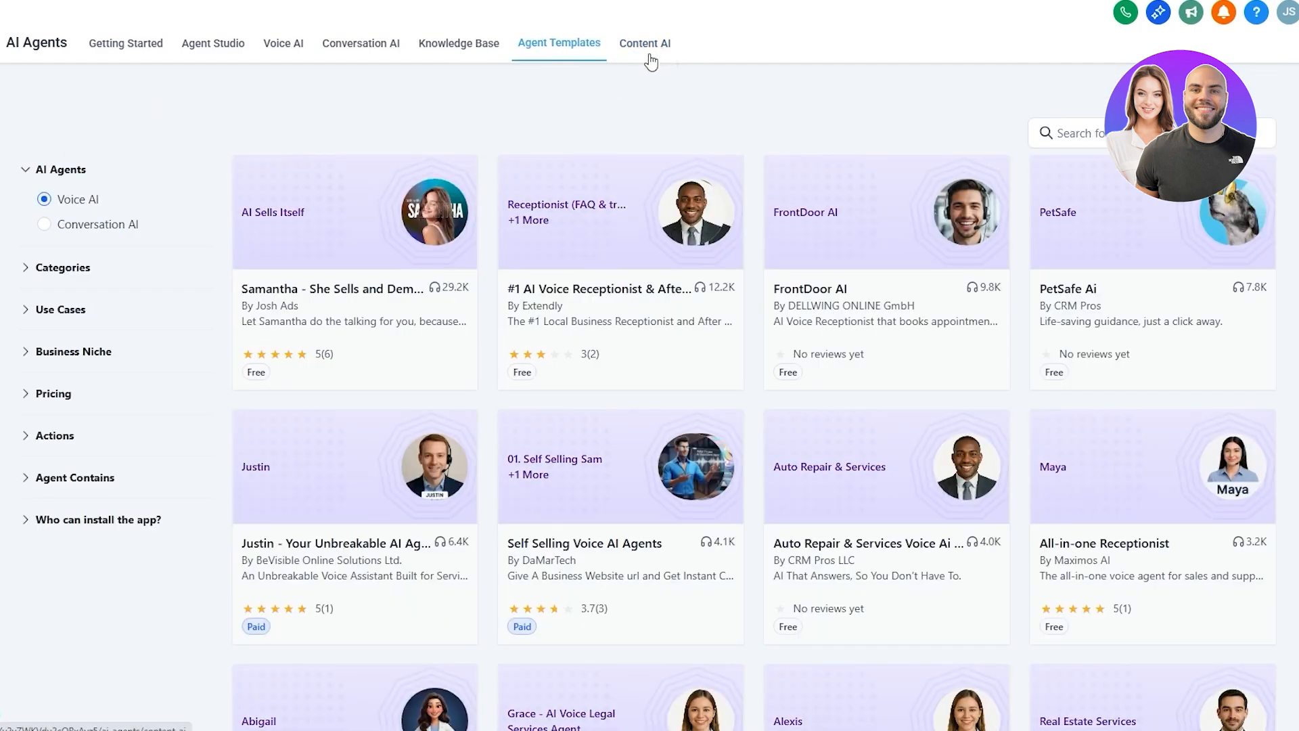
left_click(364, 44)
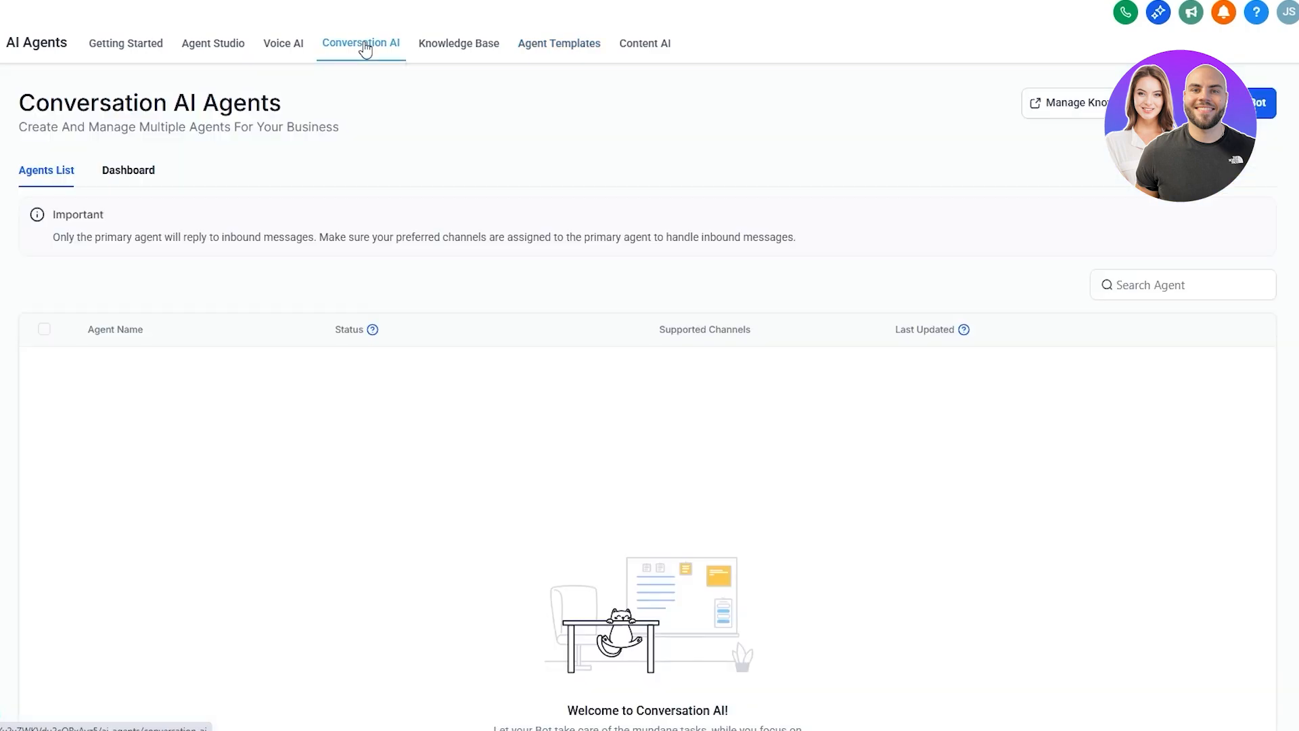
left_click(619, 51)
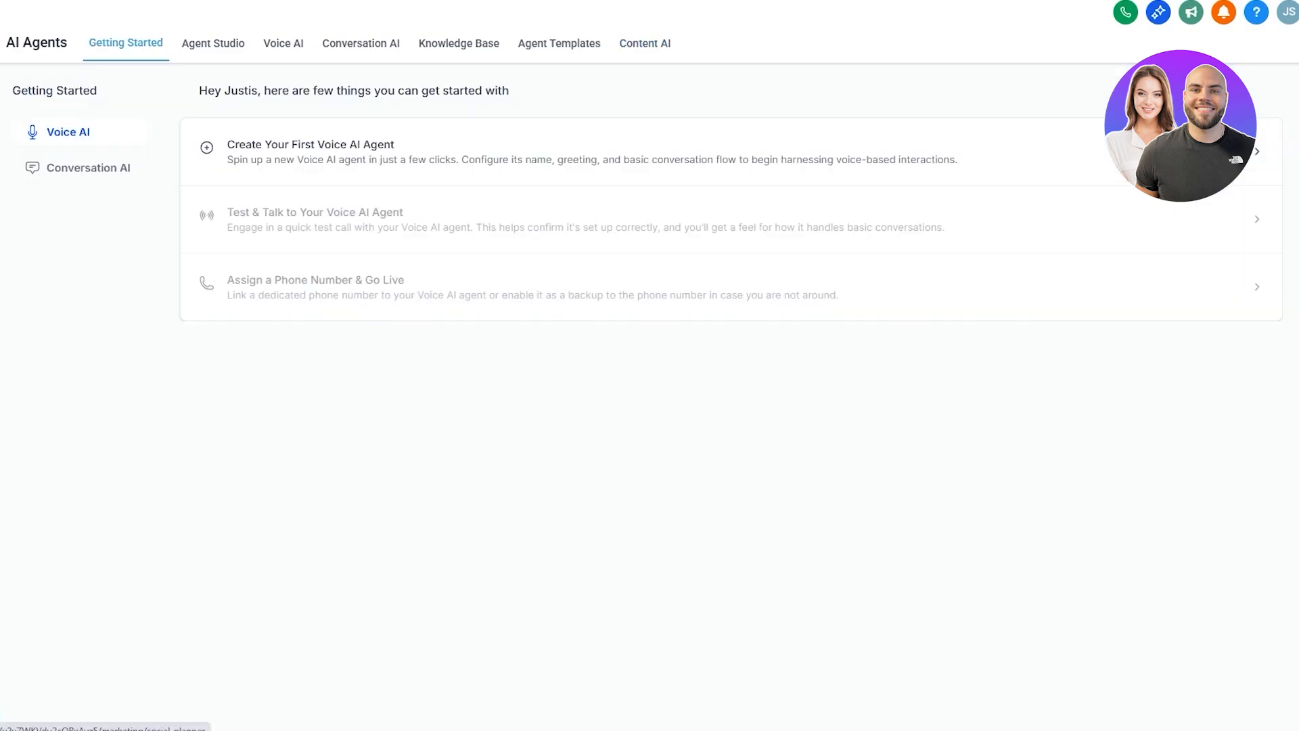
Open the Social Planner in the Marketing area and look at the Evergreen Queue Post option
left_click(0, 312)
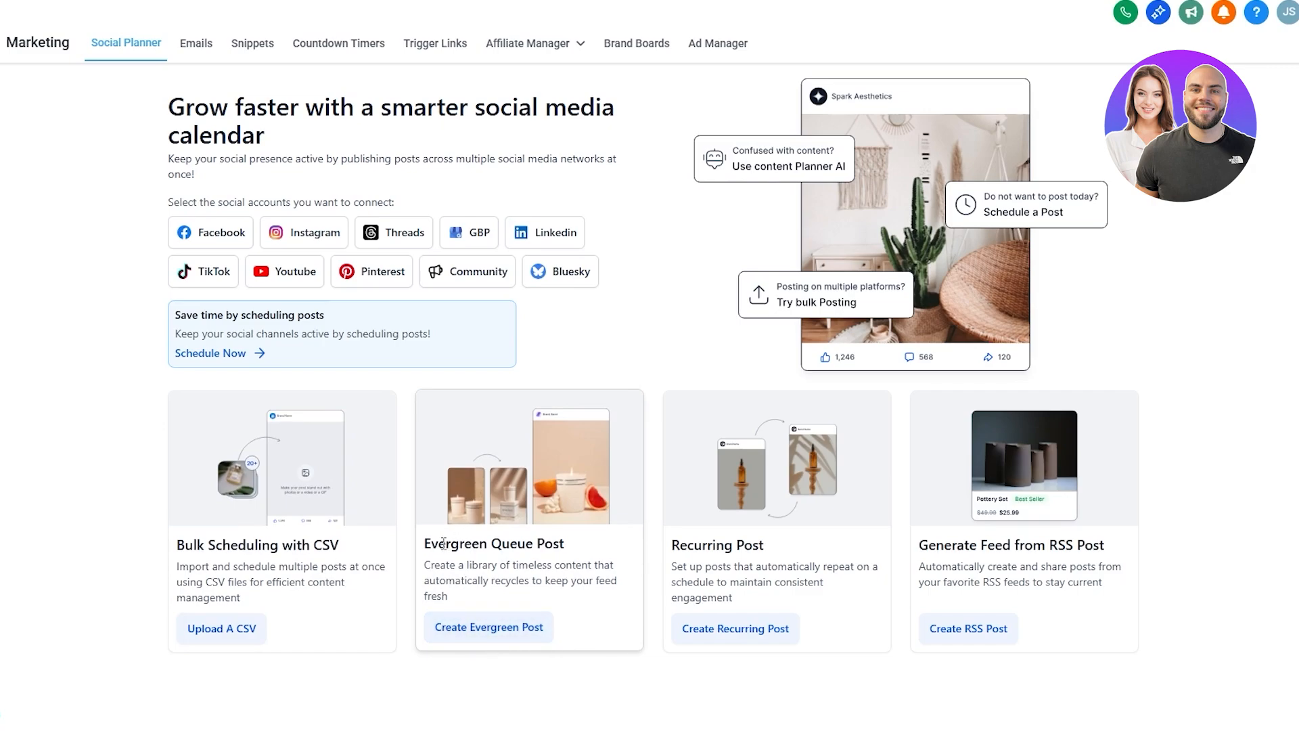
left_click_drag(437, 542, 538, 544)
Try setting up an evergreen category queue with future posts queuing and new content prioritized, and cancel it
left_click(512, 635)
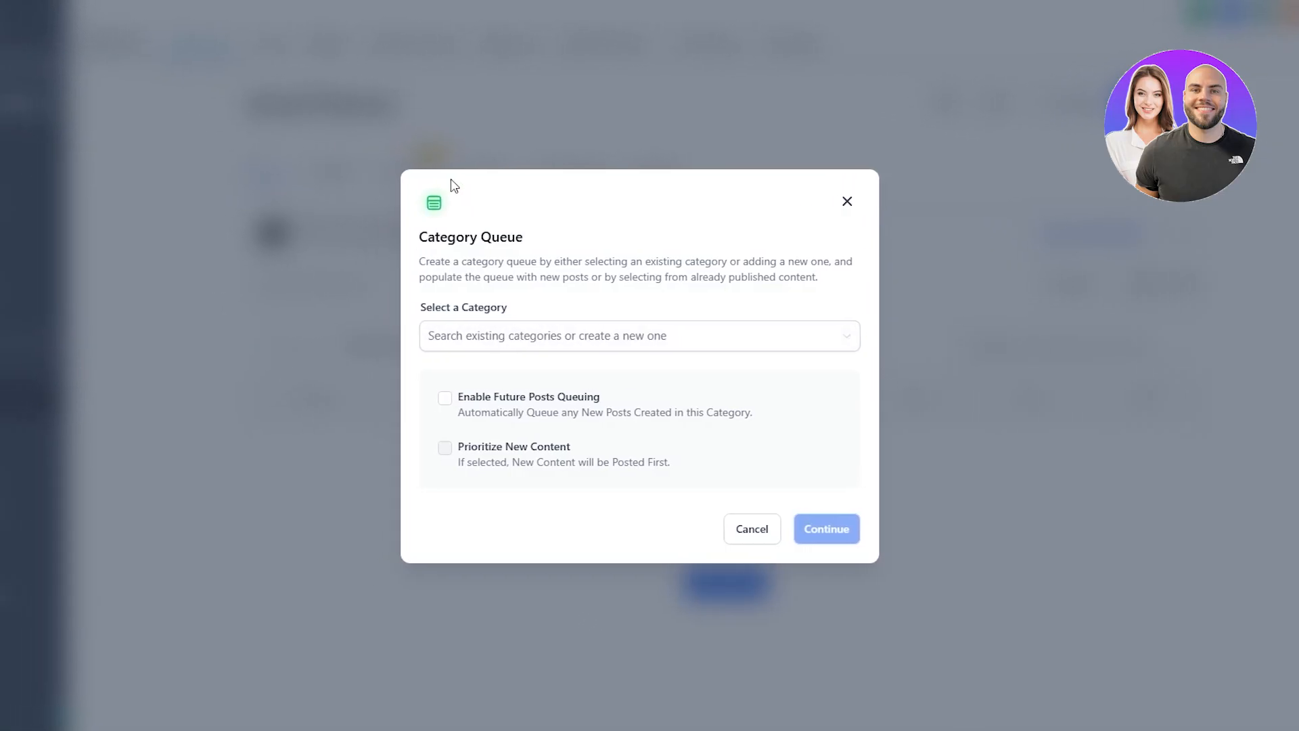
left_click(520, 344)
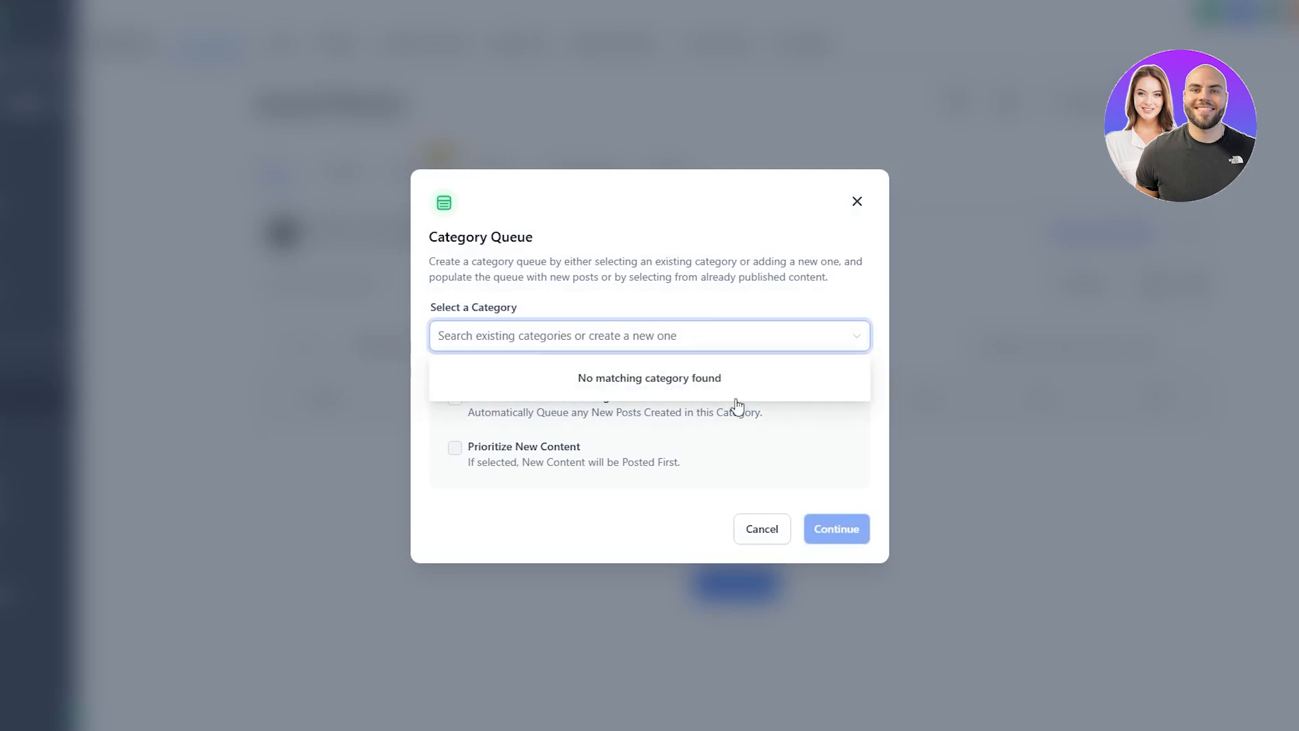
left_click(472, 507)
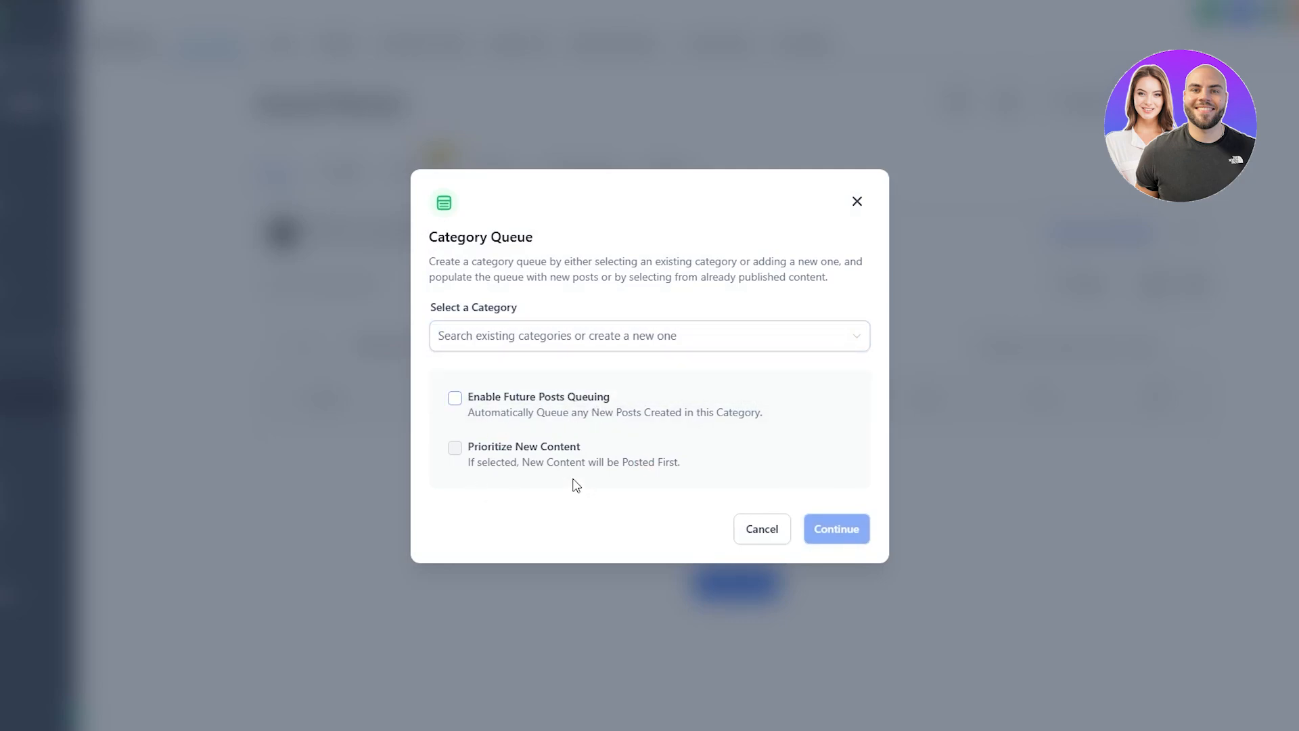
left_click(527, 414)
left_click(522, 460)
left_click(655, 340)
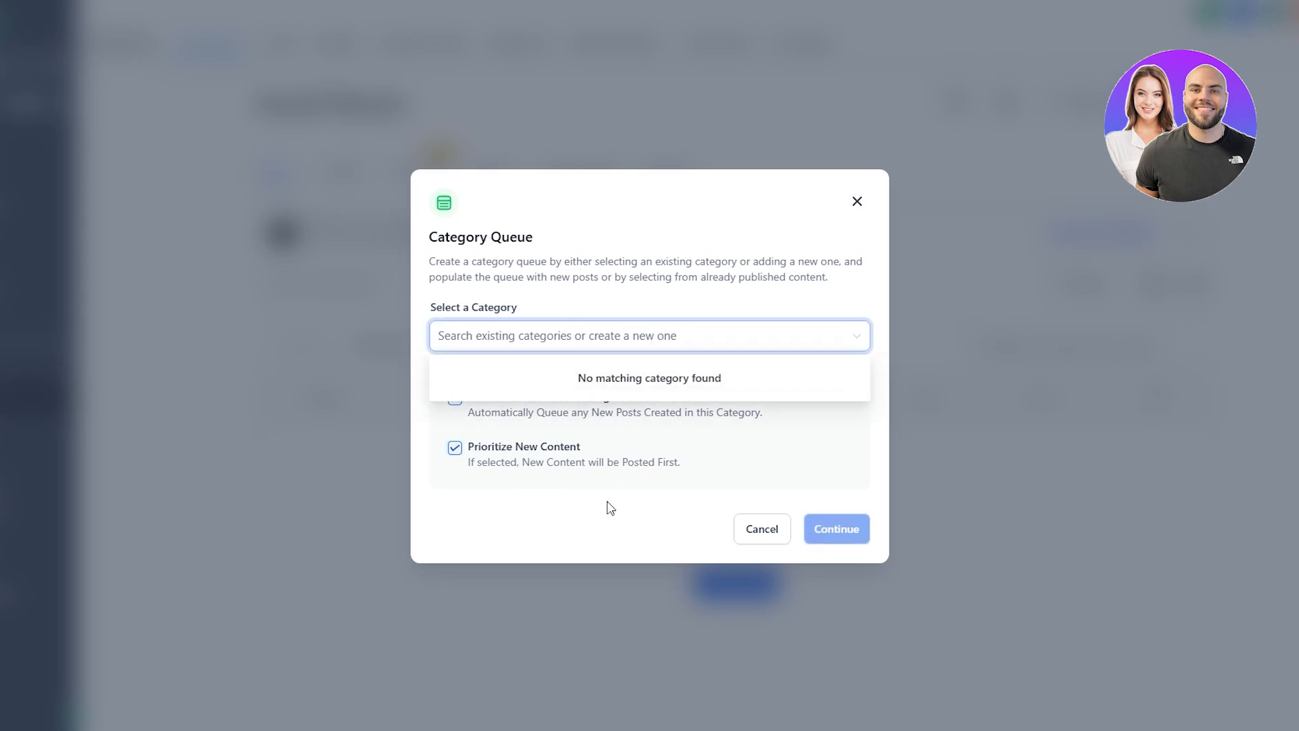
left_click(758, 535)
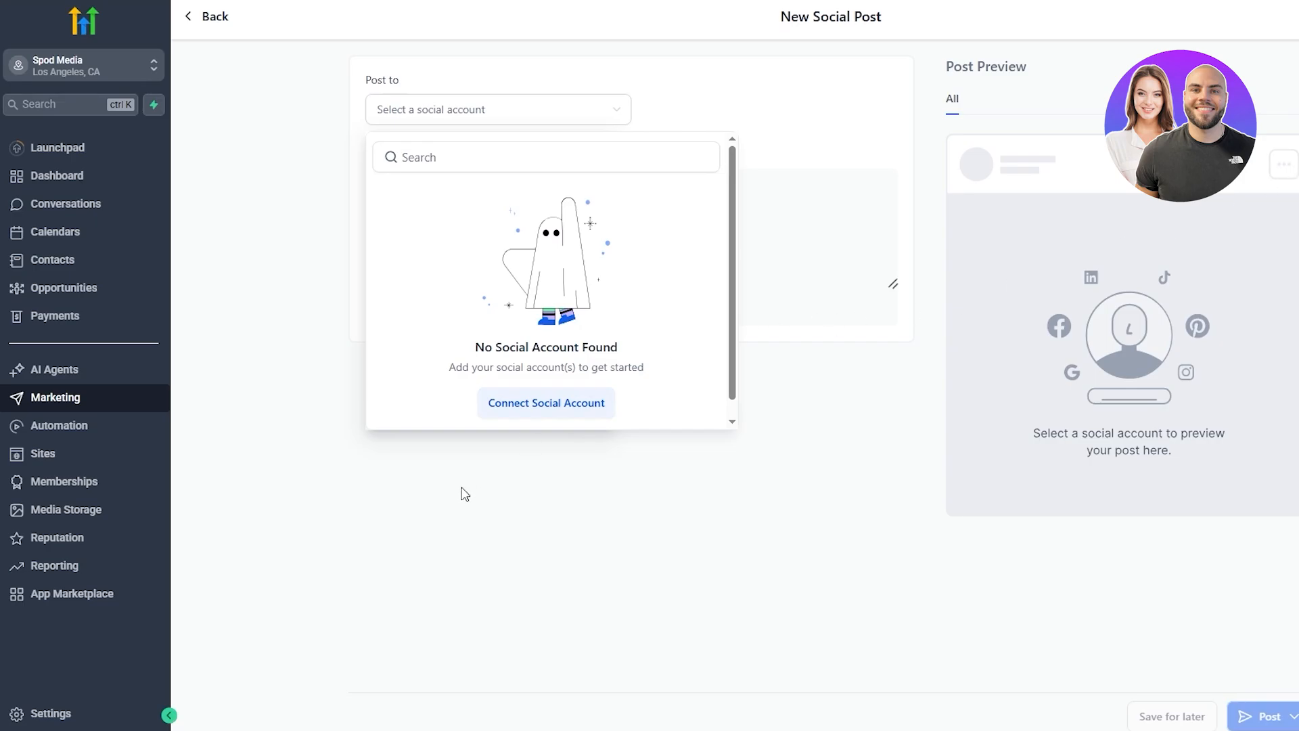
Compare the two ways of connecting an Instagram account and choose Direct Instagram Integration
left_click(543, 405)
left_click(609, 352)
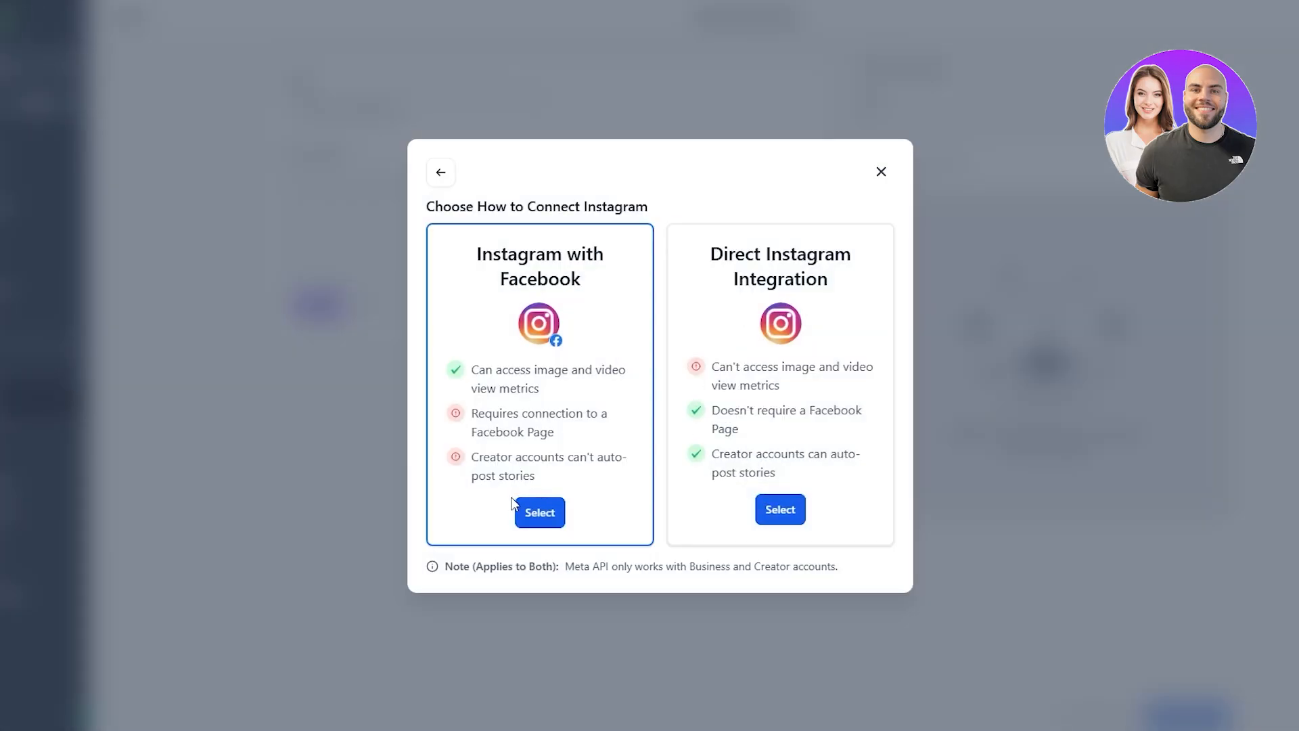
left_click_drag(728, 410, 812, 440)
left_click_drag(737, 457, 831, 454)
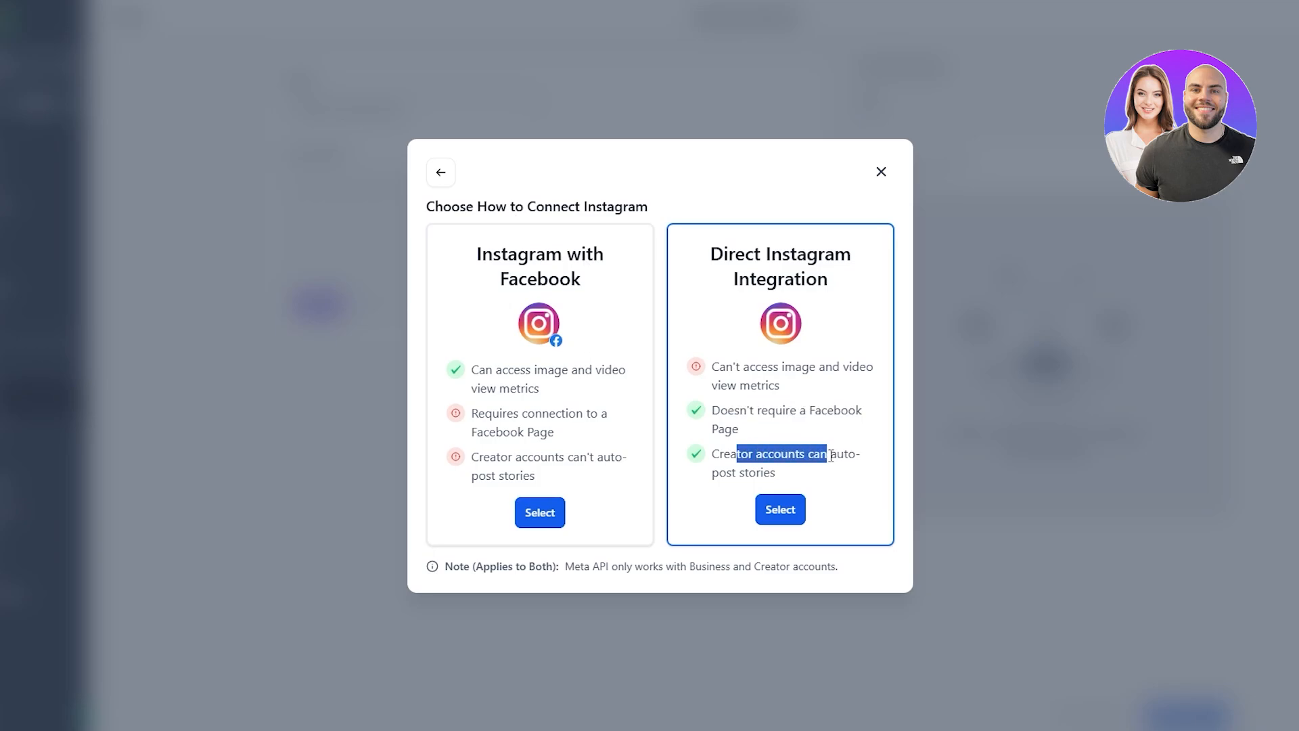
left_click_drag(753, 373, 841, 369)
left_click(789, 511)
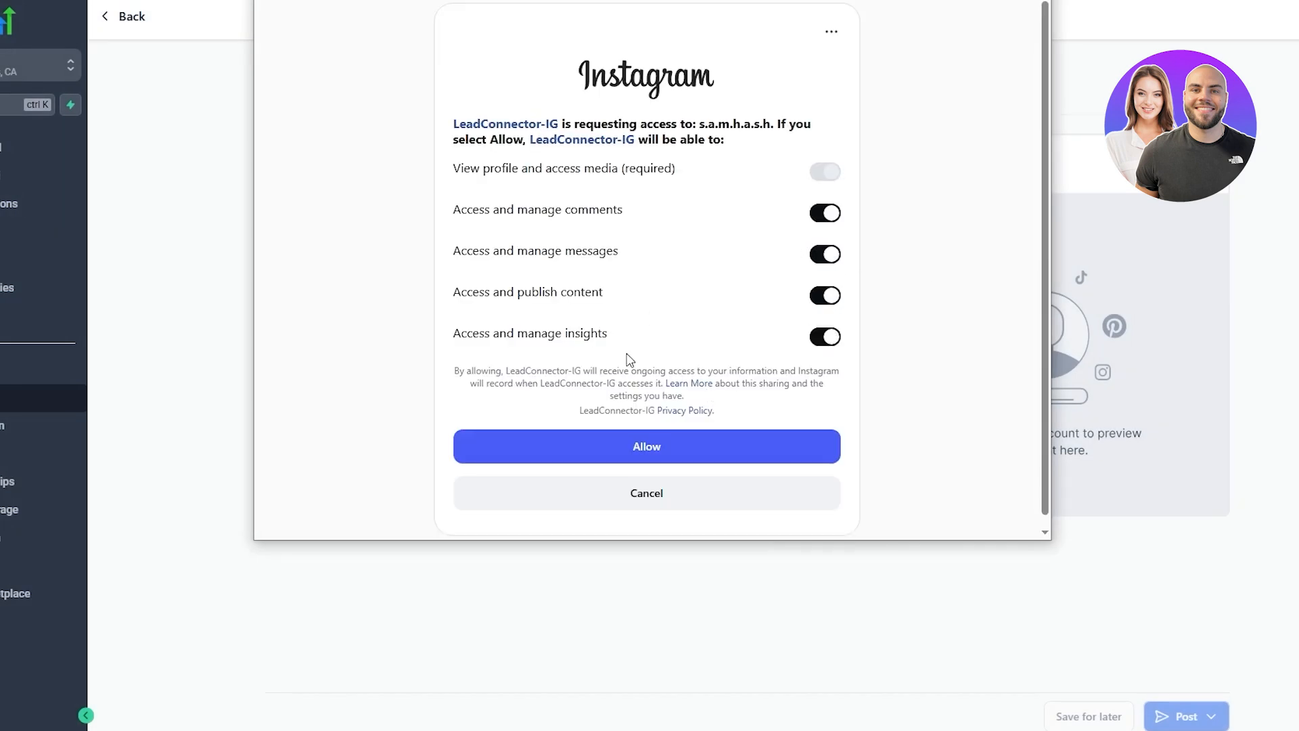
Allow LeadConnector-IG the requested Instagram access, add the listed business or creator account, and close the connection dialog
left_click(621, 445)
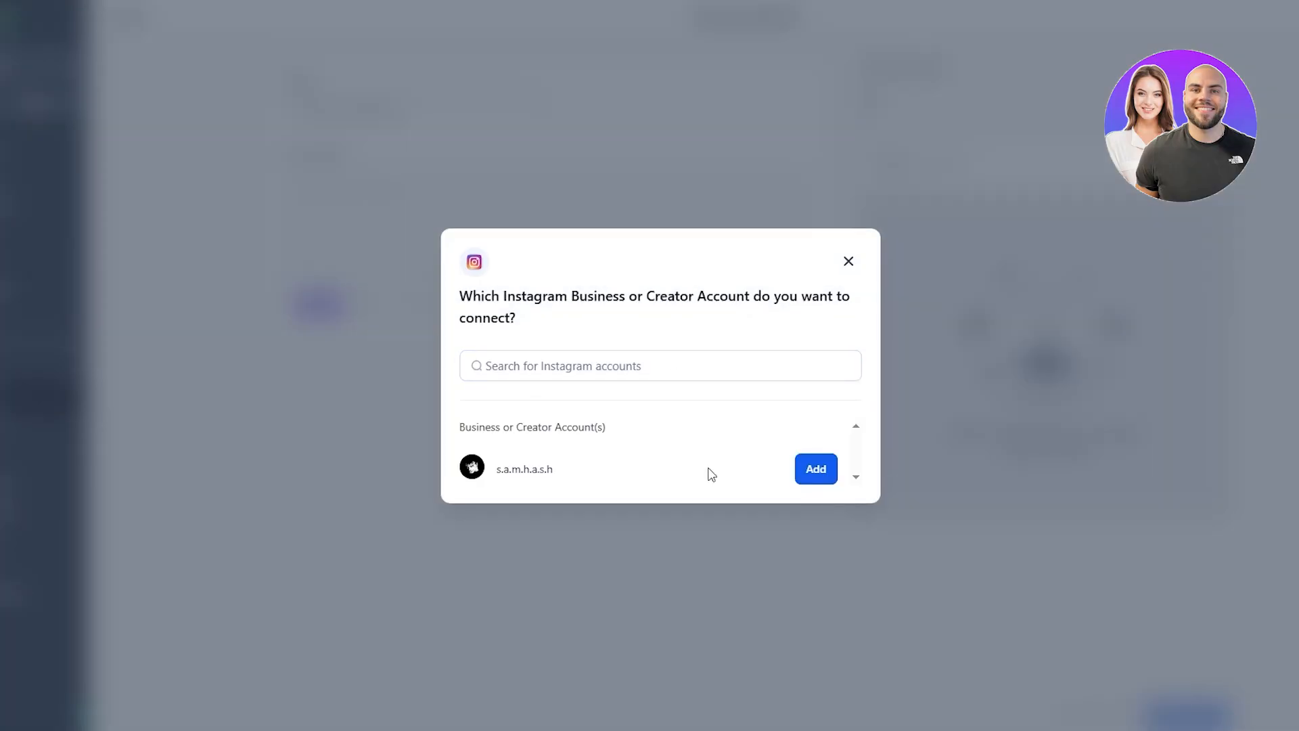
left_click(834, 472)
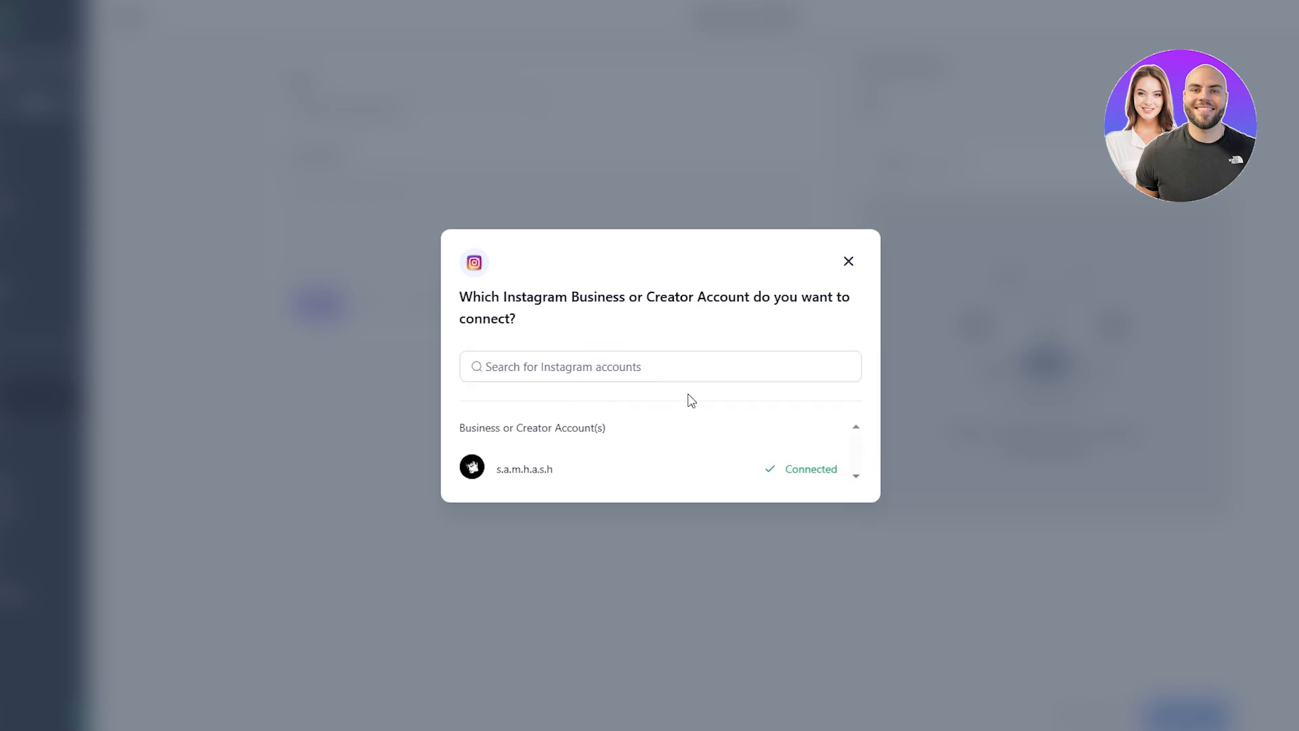
left_click(847, 262)
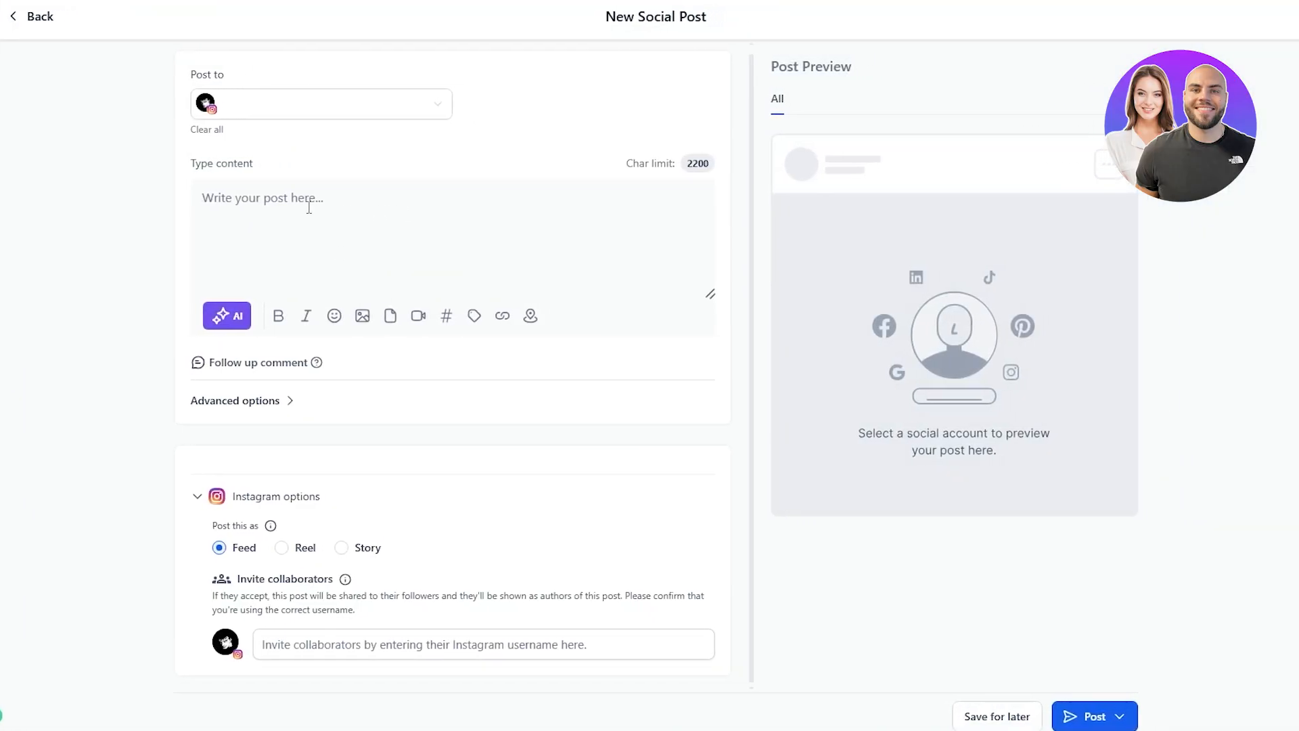
Open Generate with AI for the Instagram post, review the key message, goal and additional options, and close it without generating
left_click(228, 328)
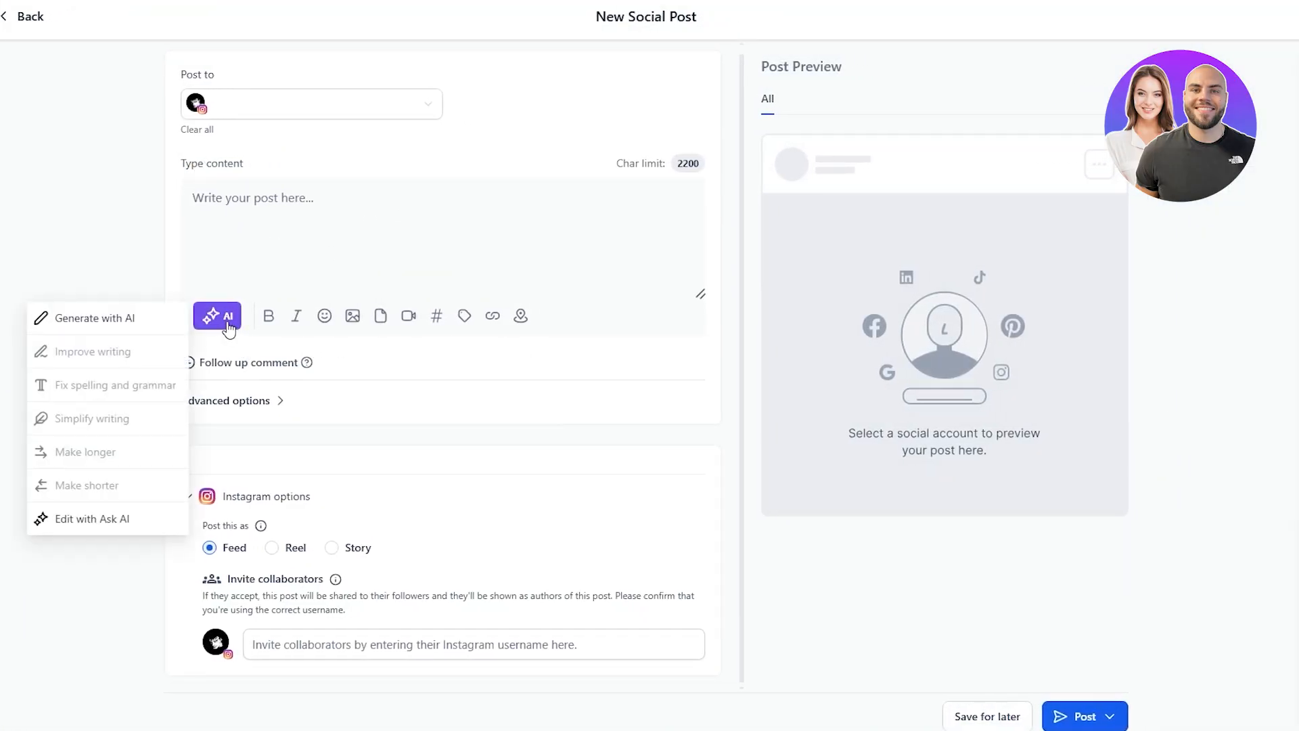
left_click(100, 324)
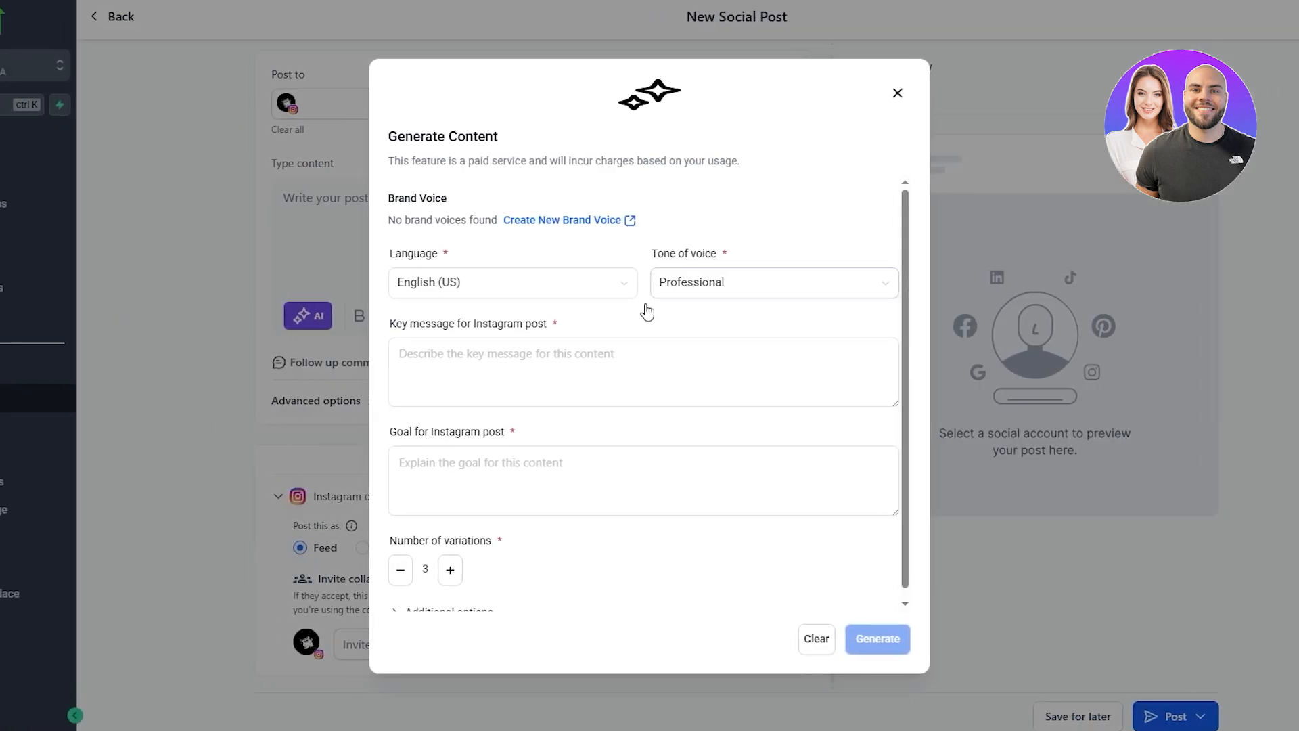
left_click_drag(390, 325, 541, 349)
left_click_drag(398, 435, 505, 439)
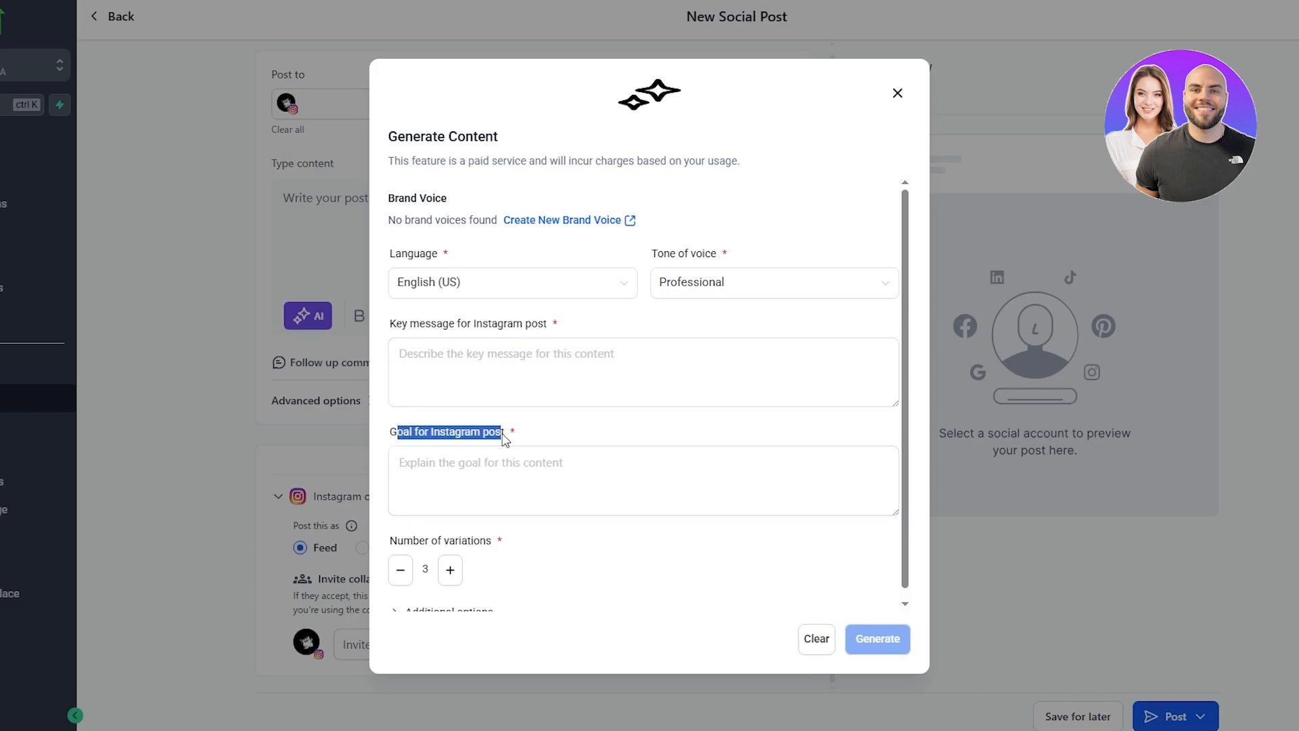
left_click(492, 476)
scroll(499, 560, "down", 1)
left_click(528, 616)
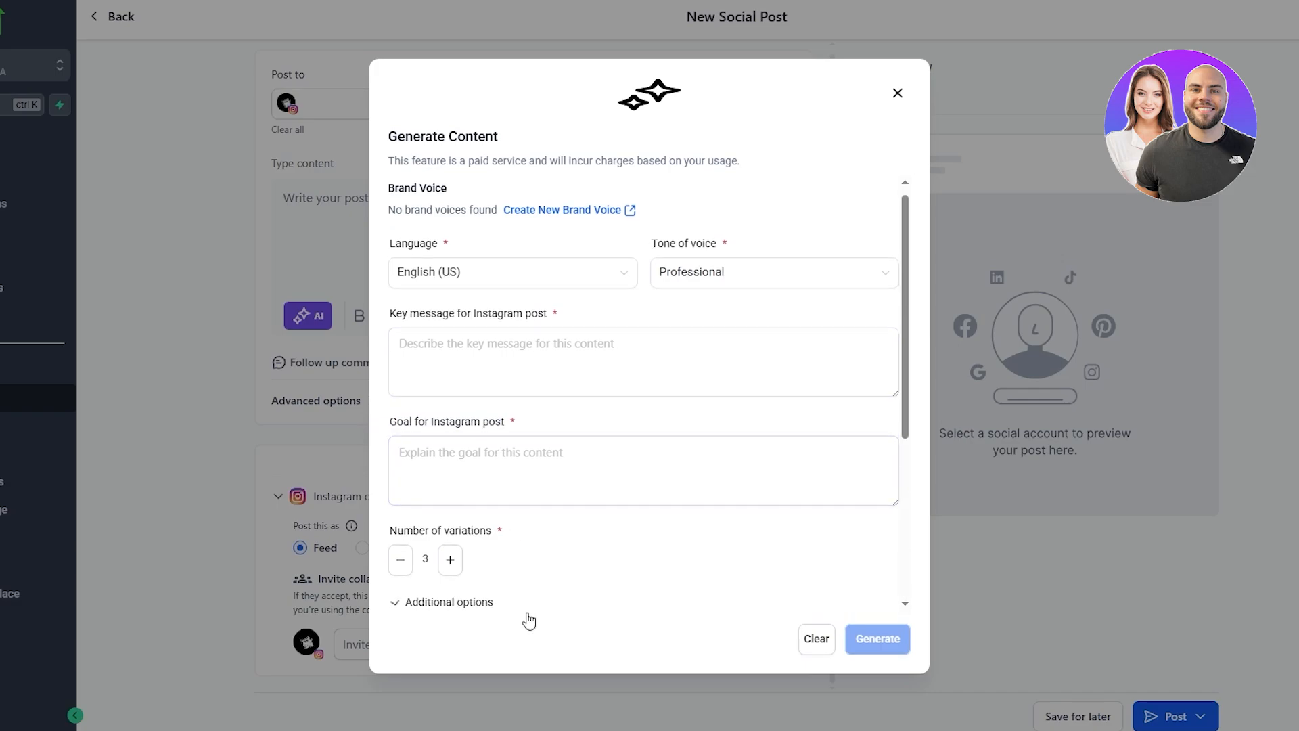
scroll(826, 653, "down", 2)
scroll(520, 481, "down", 3)
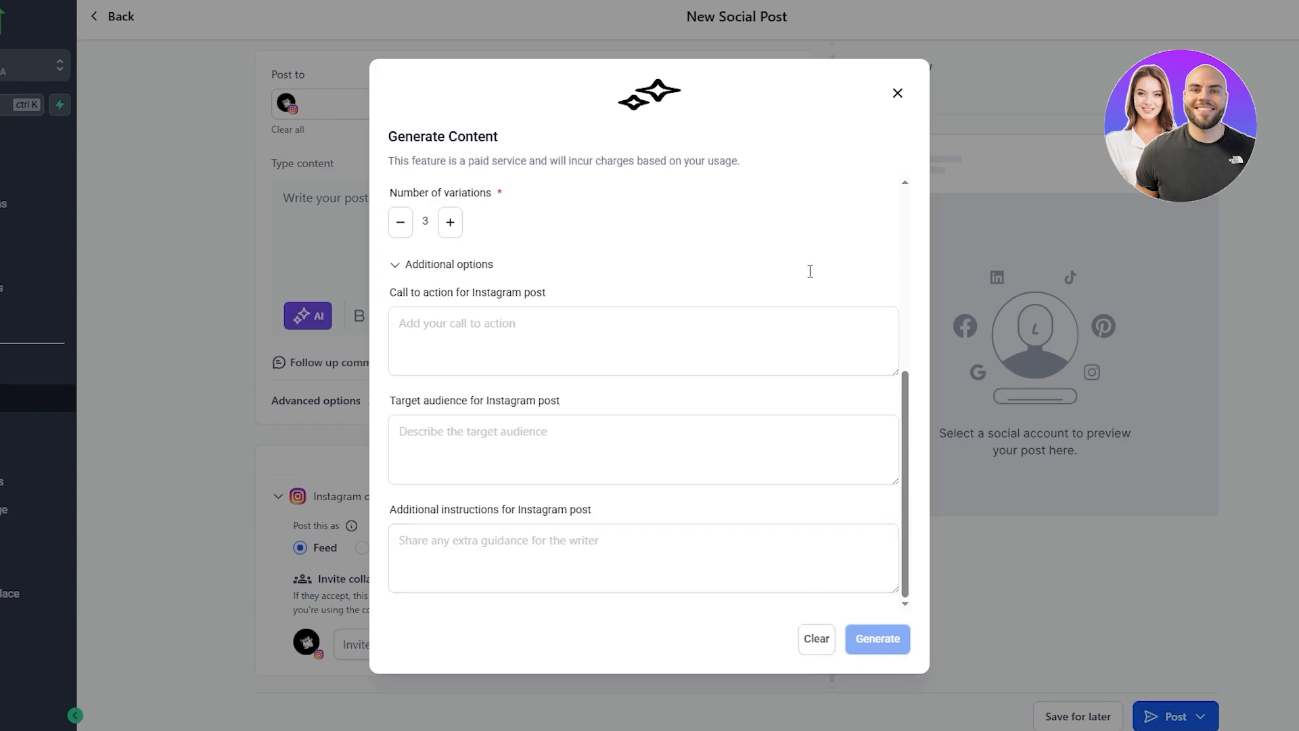
left_click(894, 98)
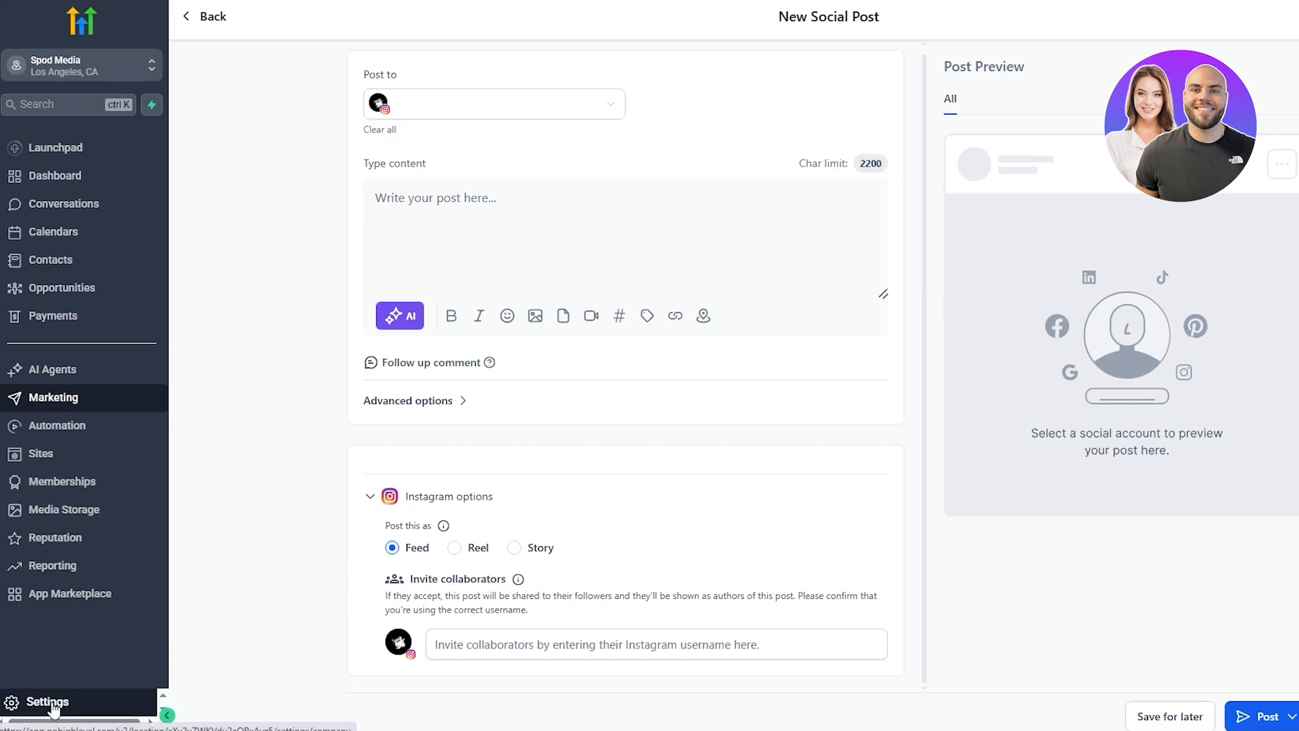
Open the sub-account's Integrations settings and look at the connected Google account
left_click(49, 702)
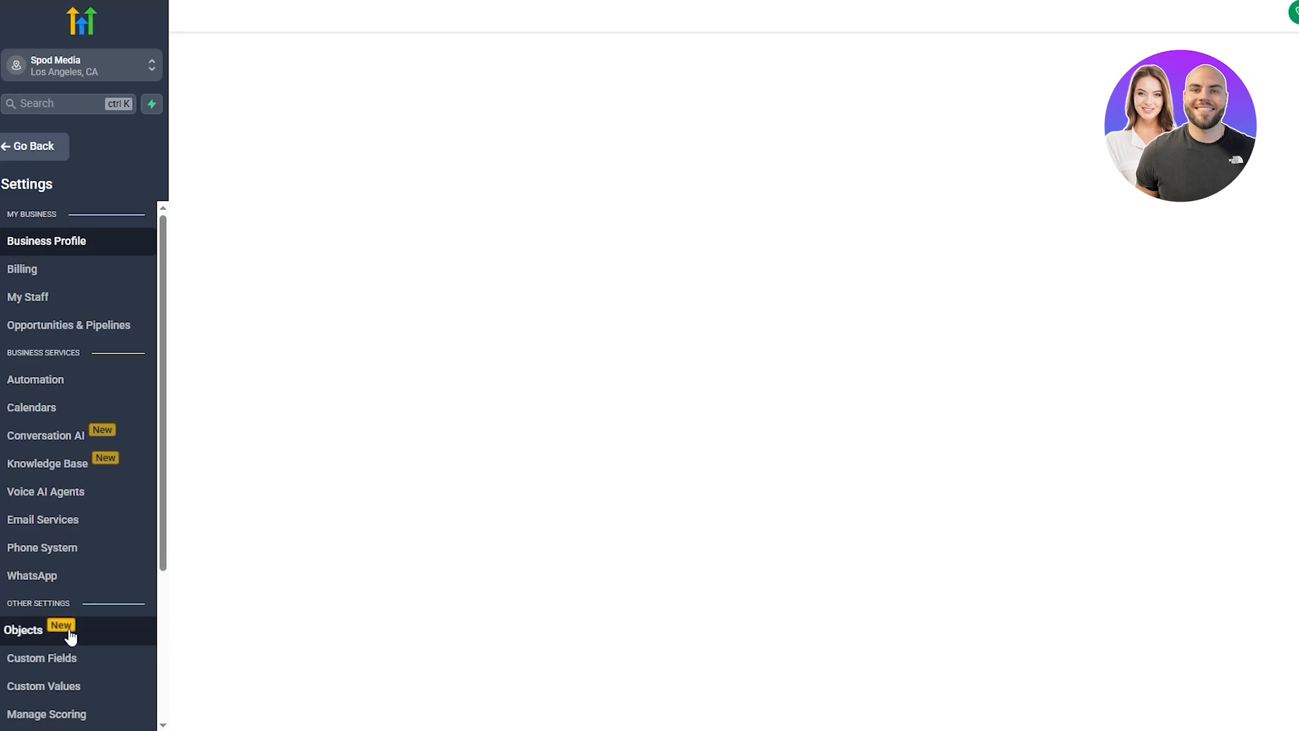
scroll(67, 636, "down", 3)
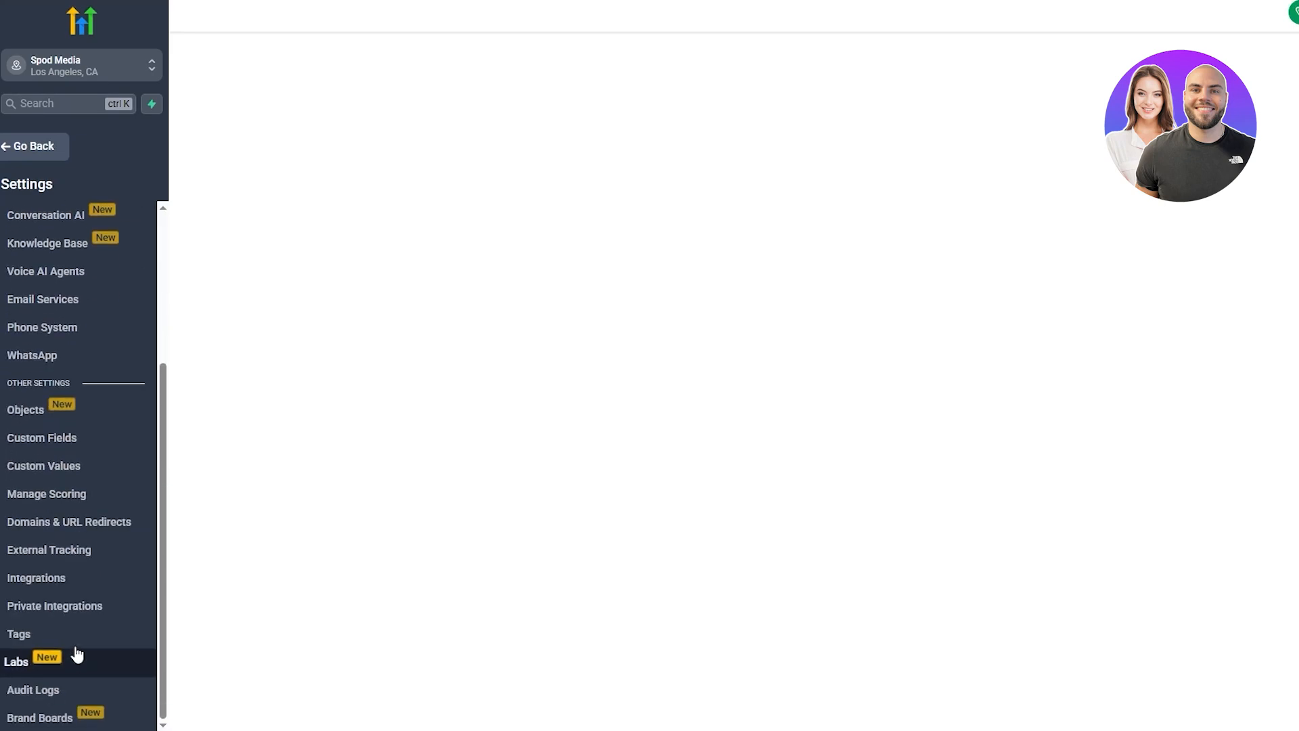
left_click(79, 586)
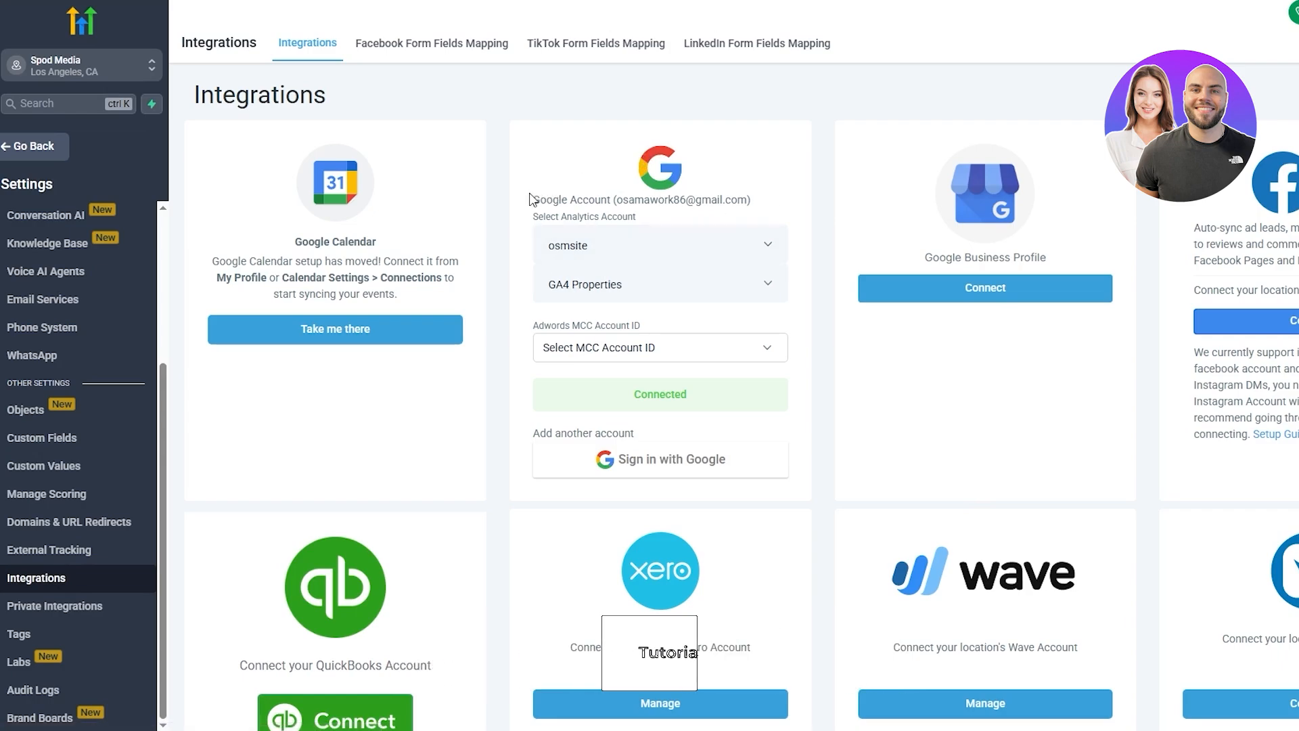
left_click_drag(531, 200, 748, 199)
left_click(779, 205)
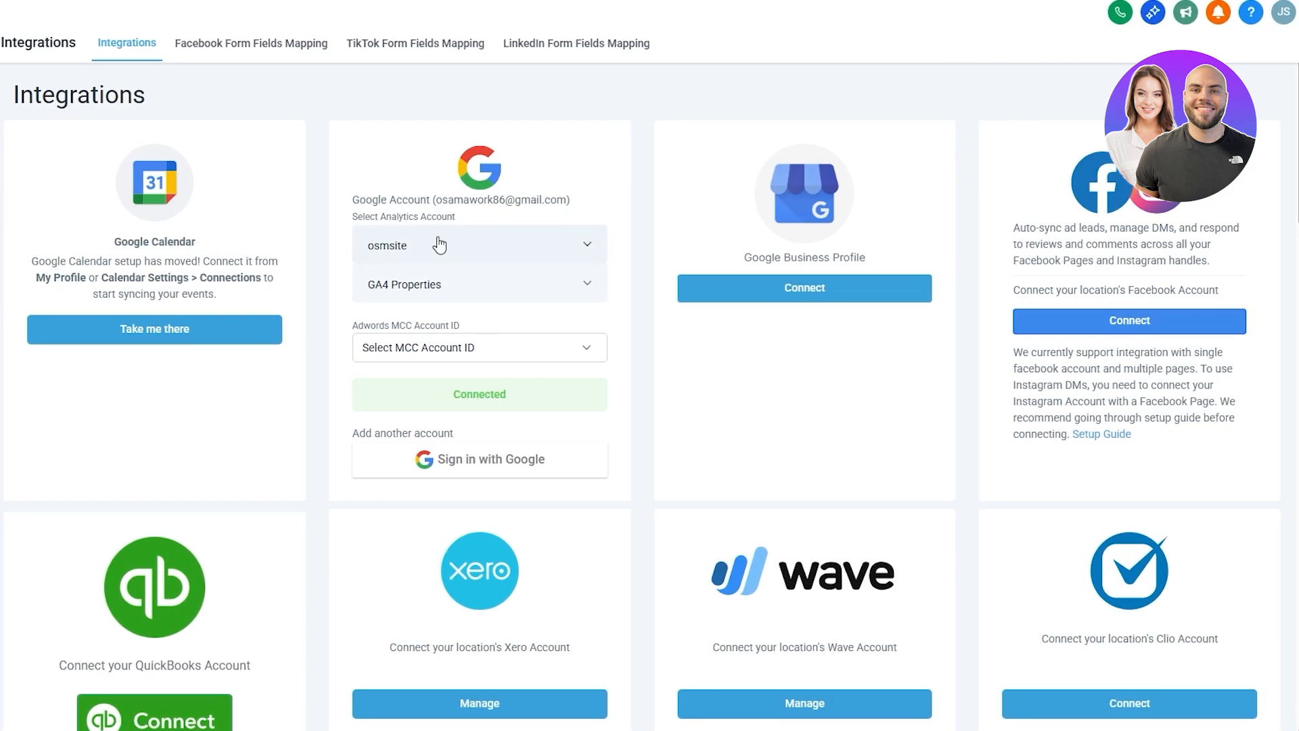
Set the Google Analytics account to Demo and check the MCC account and GA4 property choices
left_click(605, 246)
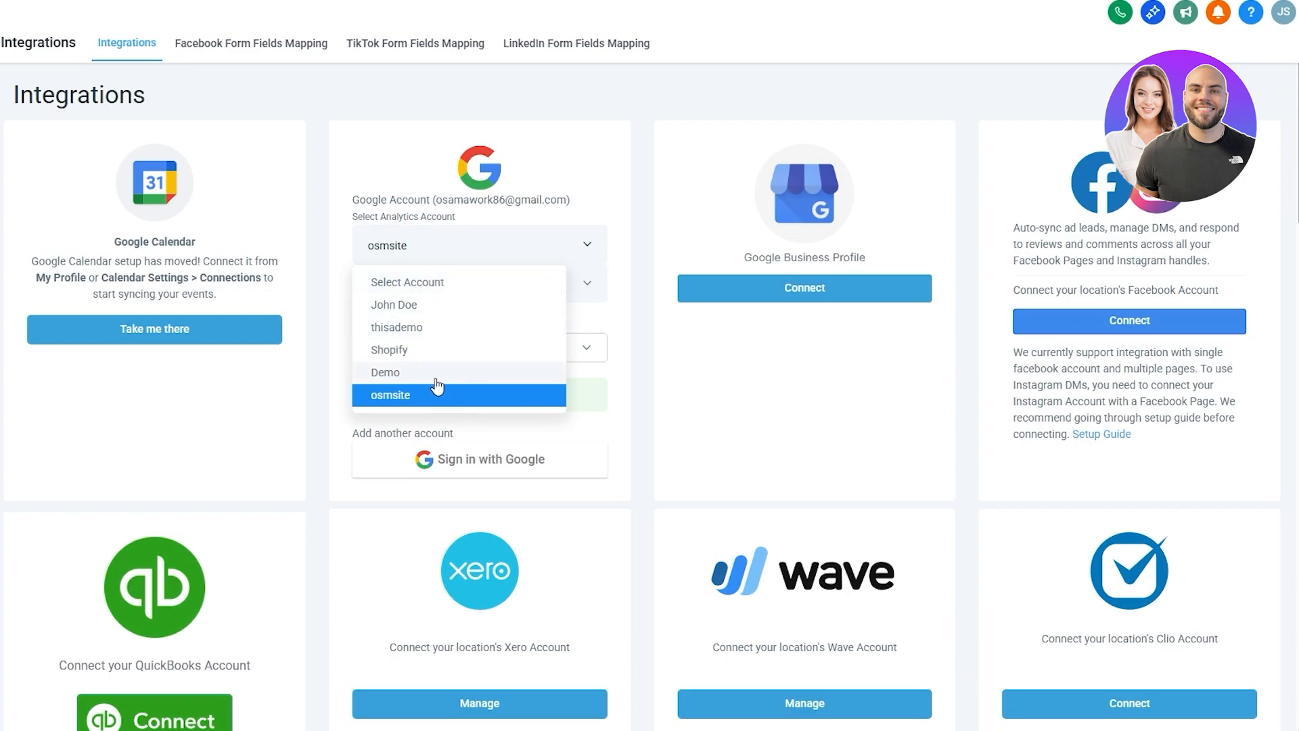
left_click(417, 373)
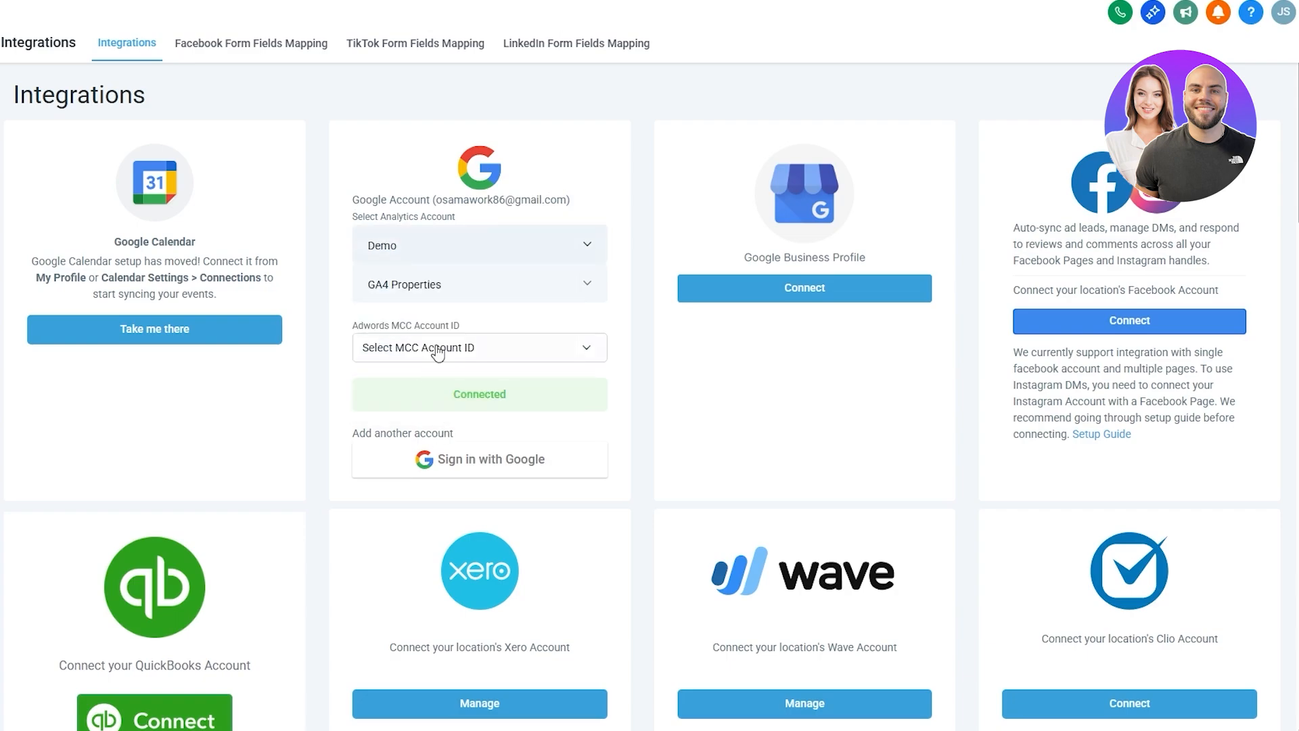
left_click(435, 349)
left_click(433, 288)
left_click(433, 289)
Set the Google Analytics account to Shopify with the Shopify - GA4 property, and check the MCC account choices
left_click(424, 247)
left_click(410, 352)
left_click(415, 287)
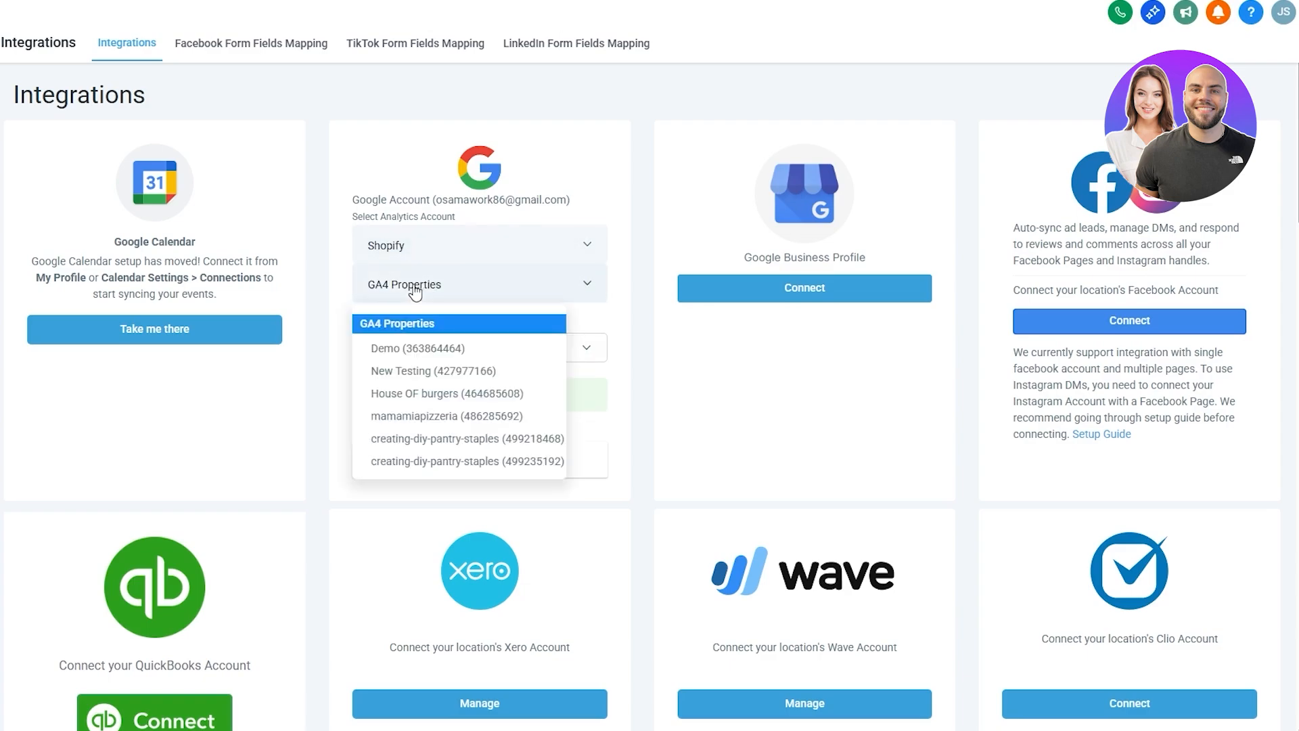
left_click(423, 286)
left_click(423, 286)
left_click(416, 349)
left_click(415, 358)
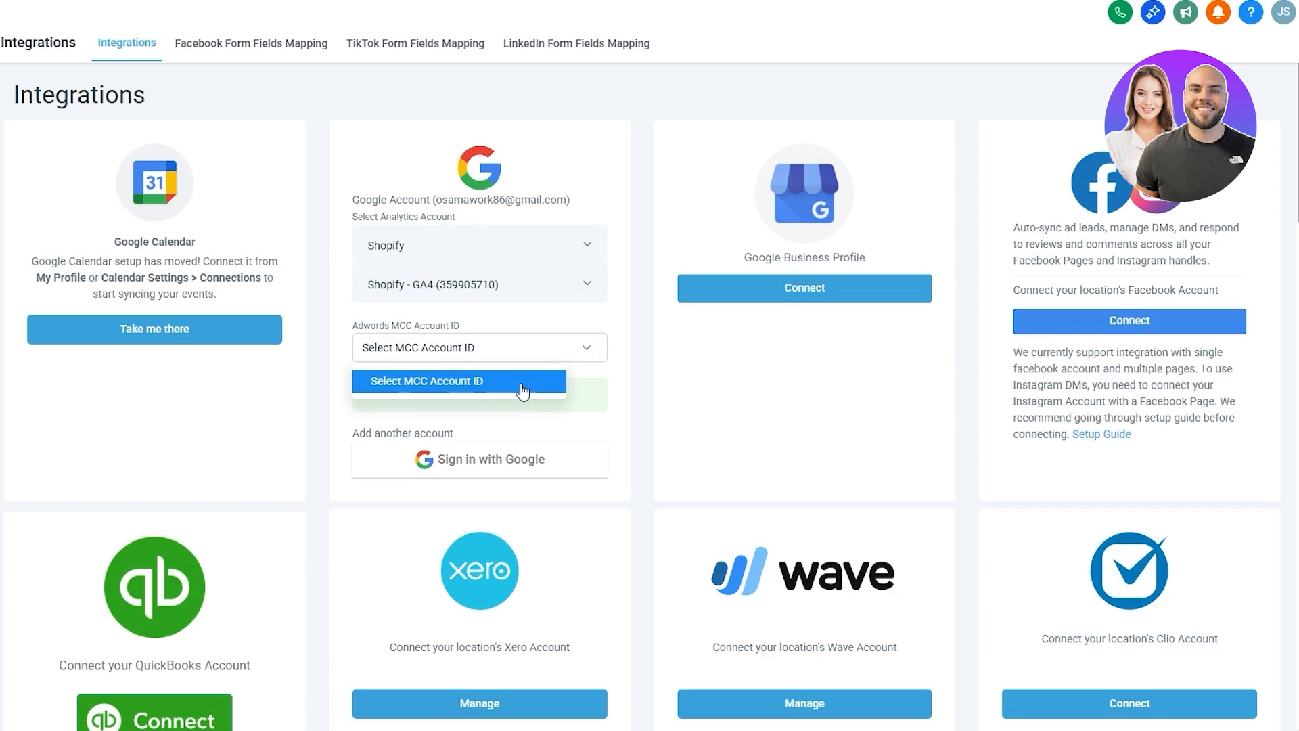
left_click(459, 338)
Try thisademo as the Google Analytics account, check the MCC account choices, and select the first account in the list instead
left_click(433, 256)
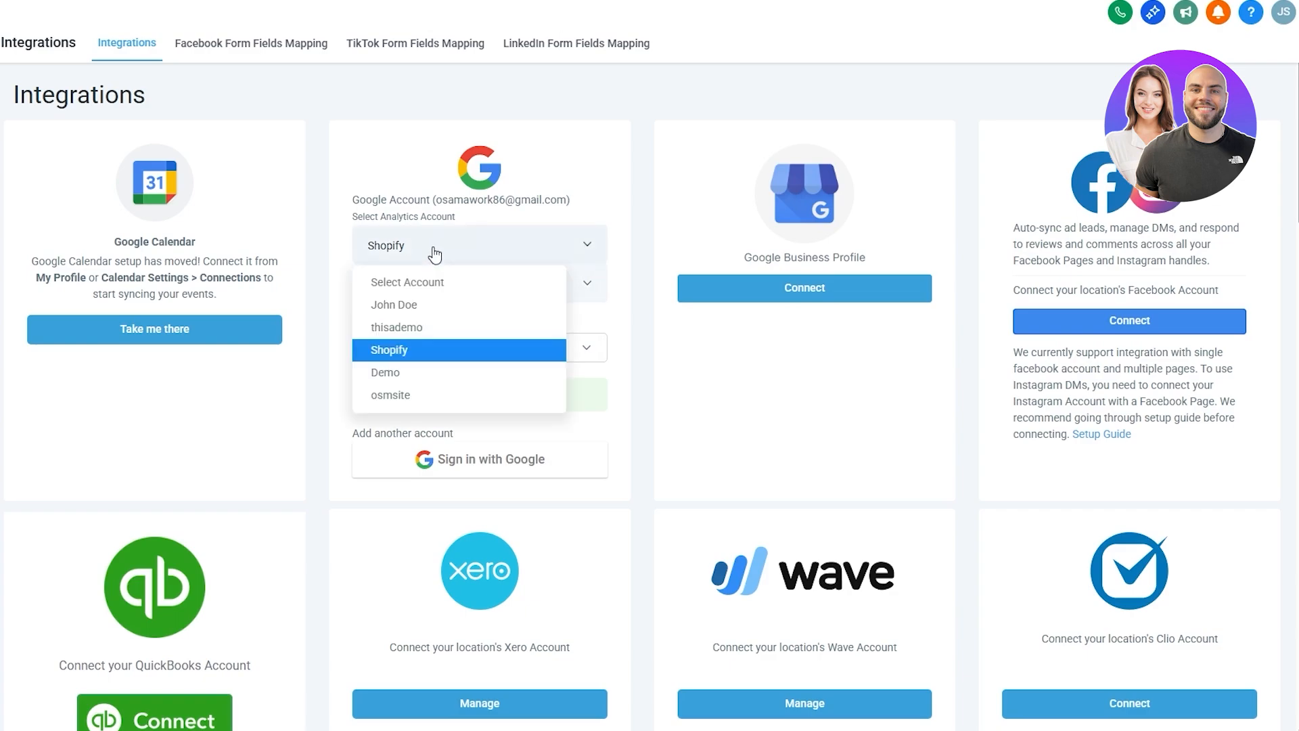
left_click(410, 328)
left_click(481, 350)
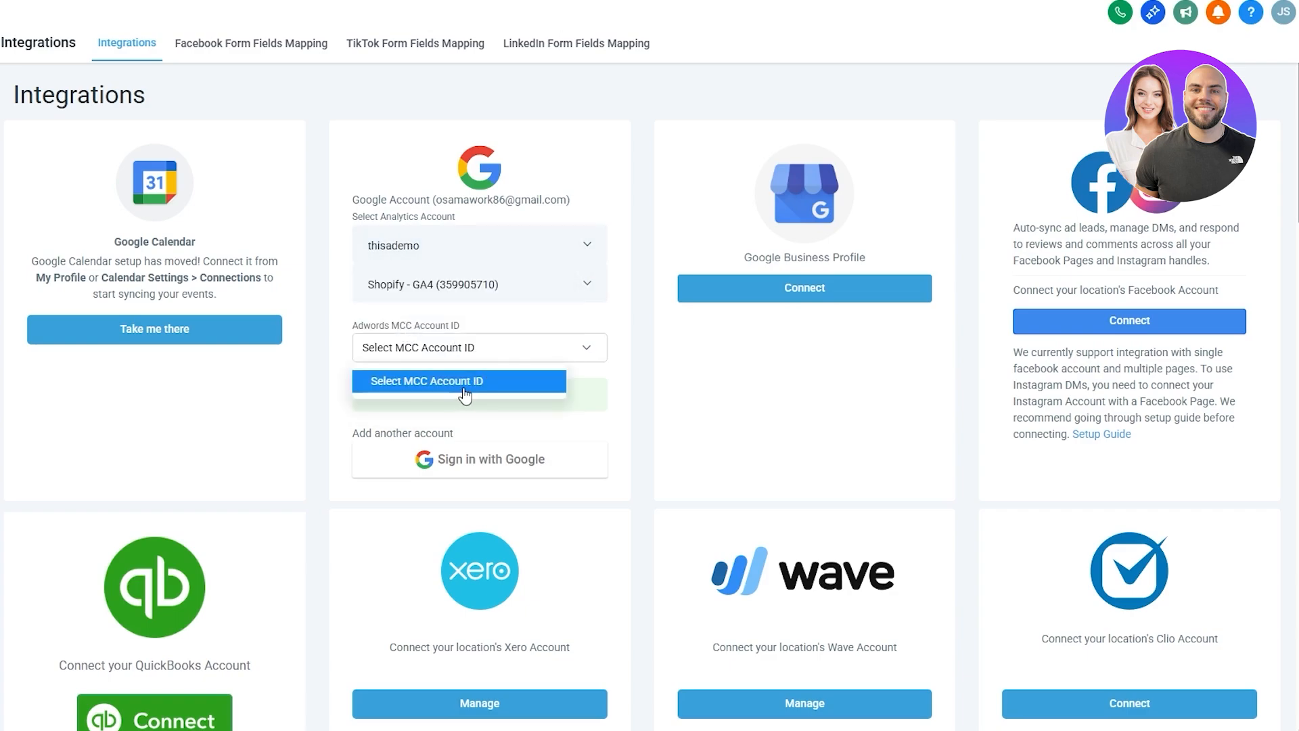
left_click(456, 351)
left_click(425, 245)
left_click(426, 302)
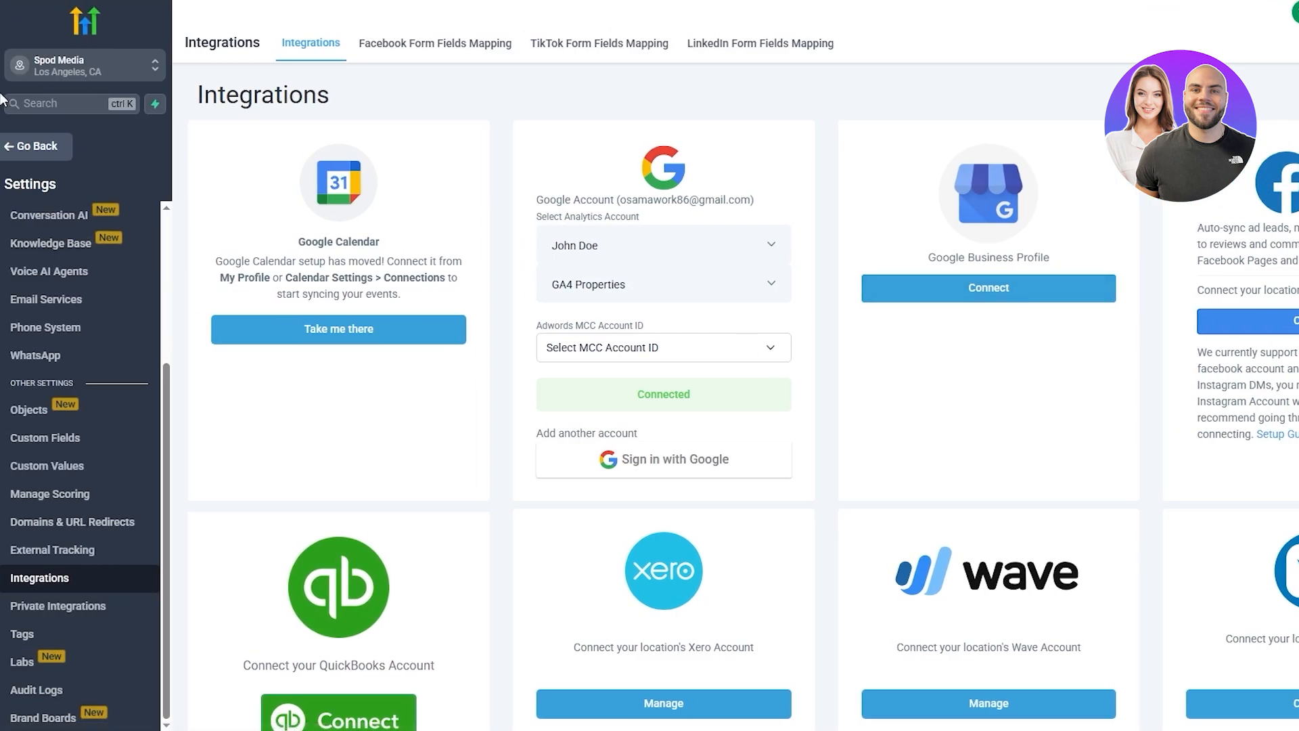
Leave the Integrations settings, view the Reviews page of the Reputation area, and open the Reputation settings
left_click(56, 151)
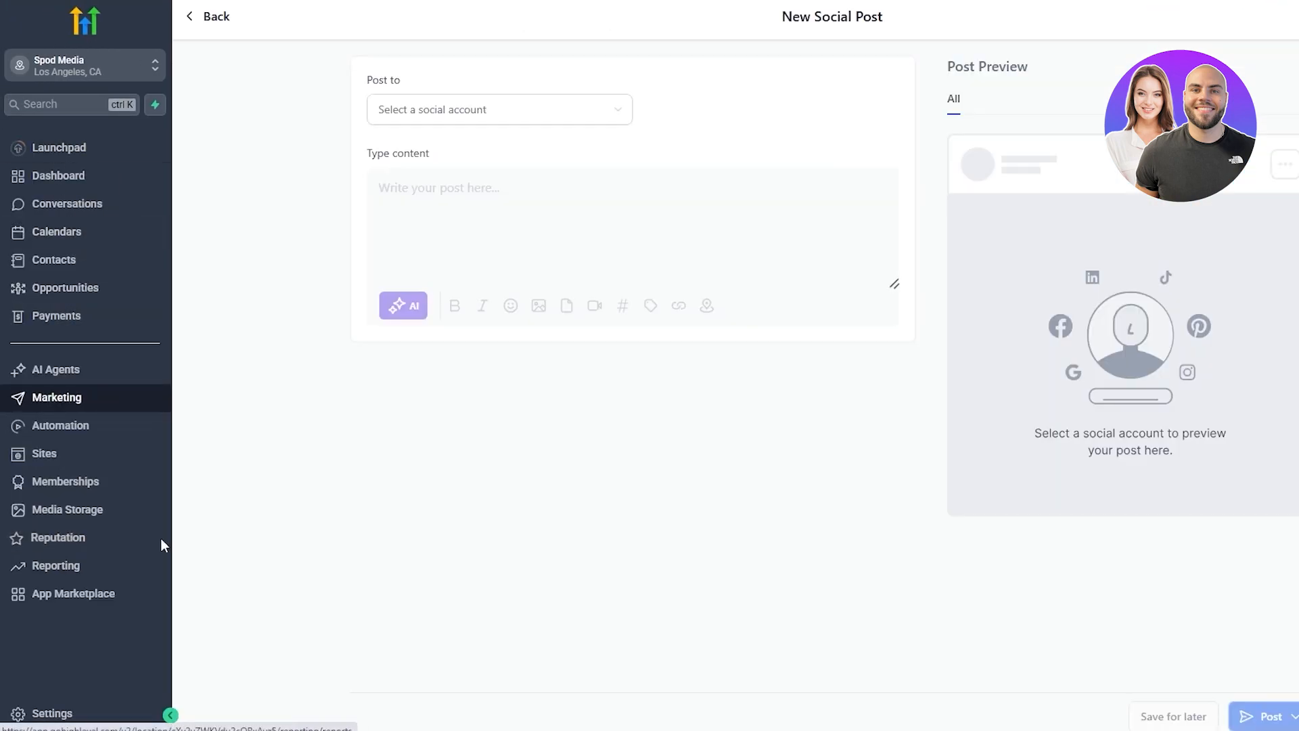
left_click(66, 542)
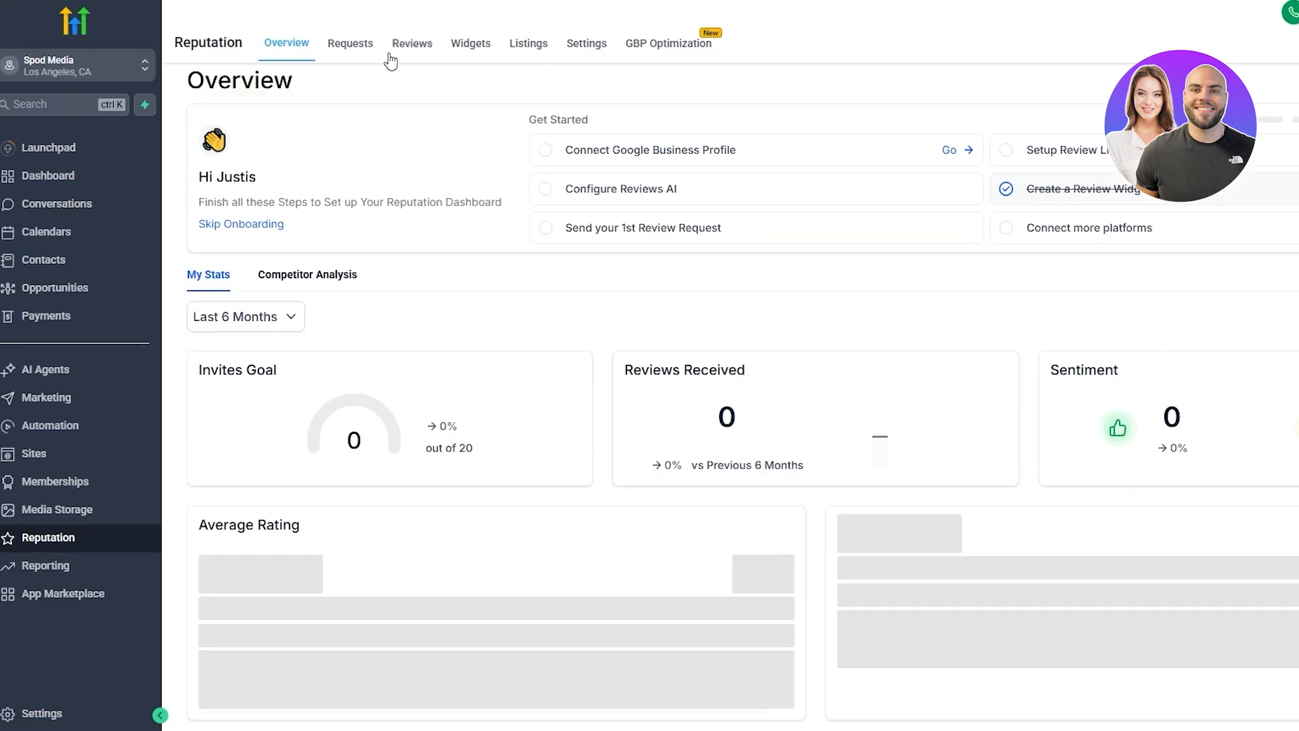
left_click(413, 49)
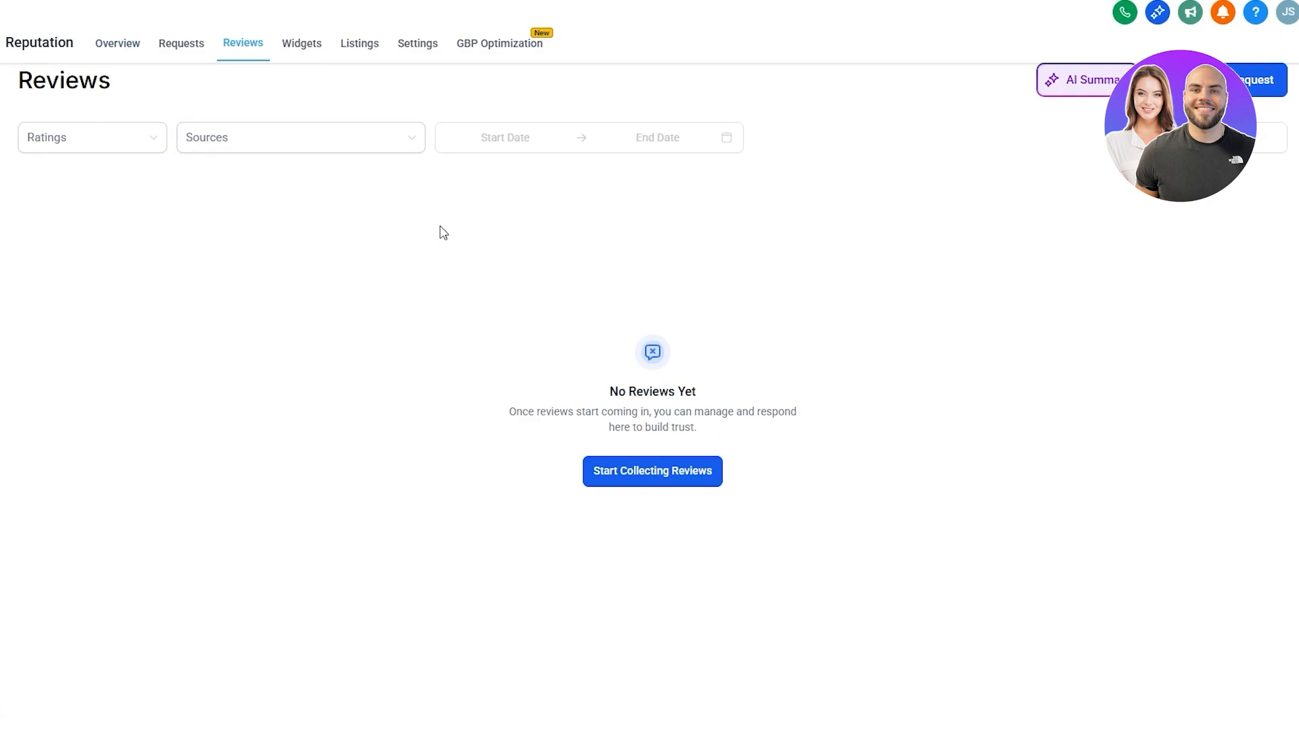
left_click(414, 47)
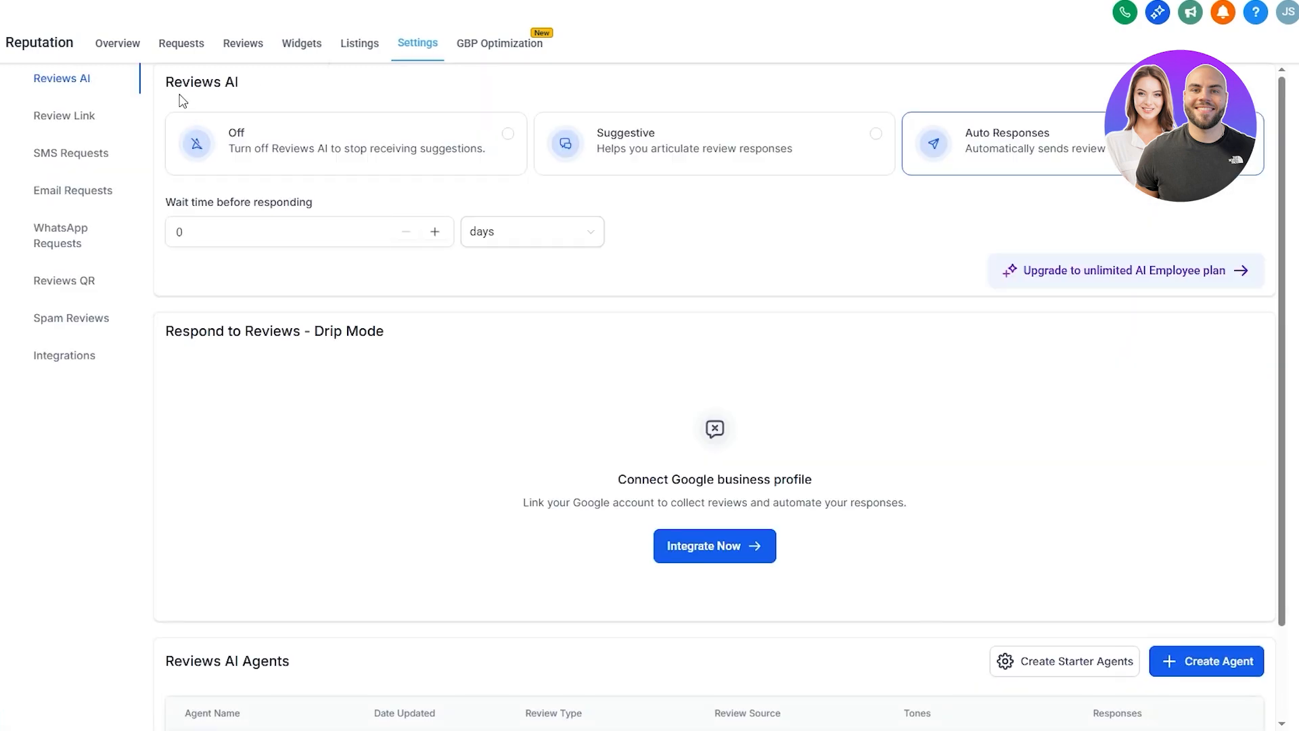
Turn Reviews AI off in the Reputation settings
left_click_drag(174, 82, 236, 83)
left_click(404, 144)
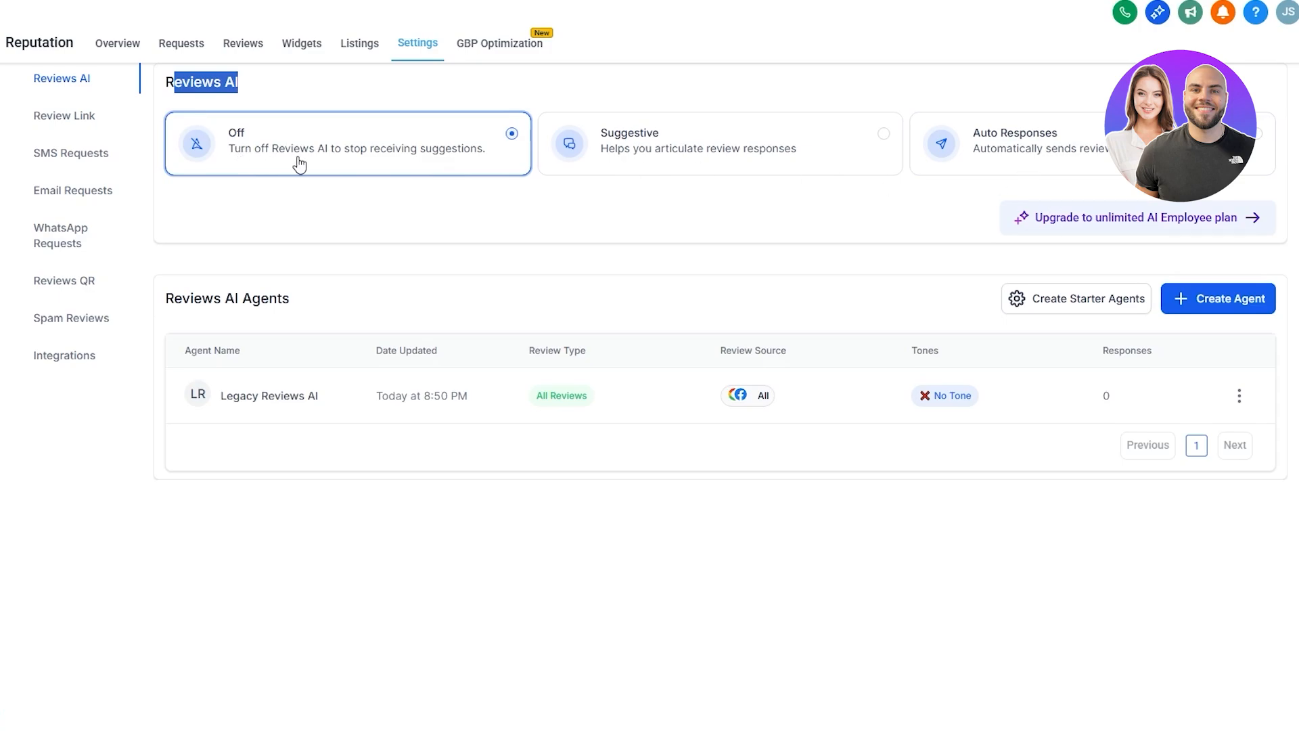
left_click(477, 253)
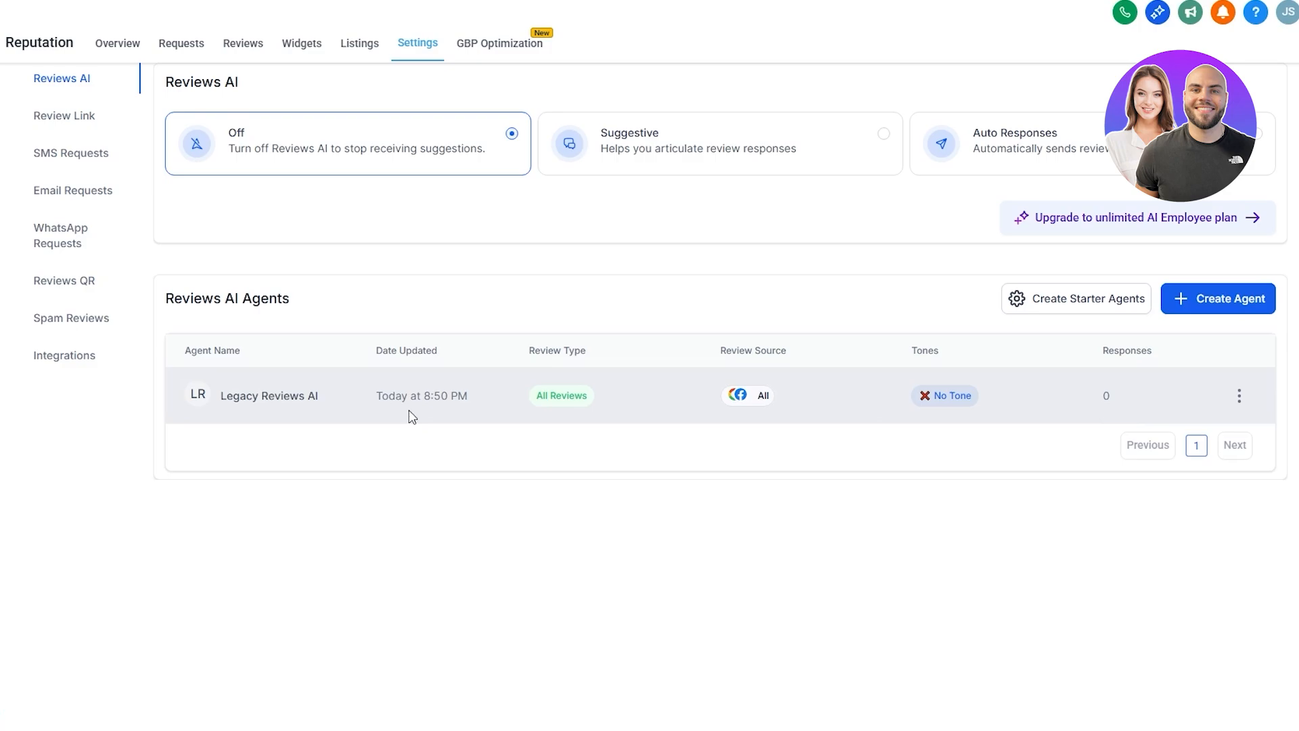
Start creating a Reviews AI agent and examine the names, tones and instructions of the available templates
left_click(1178, 297)
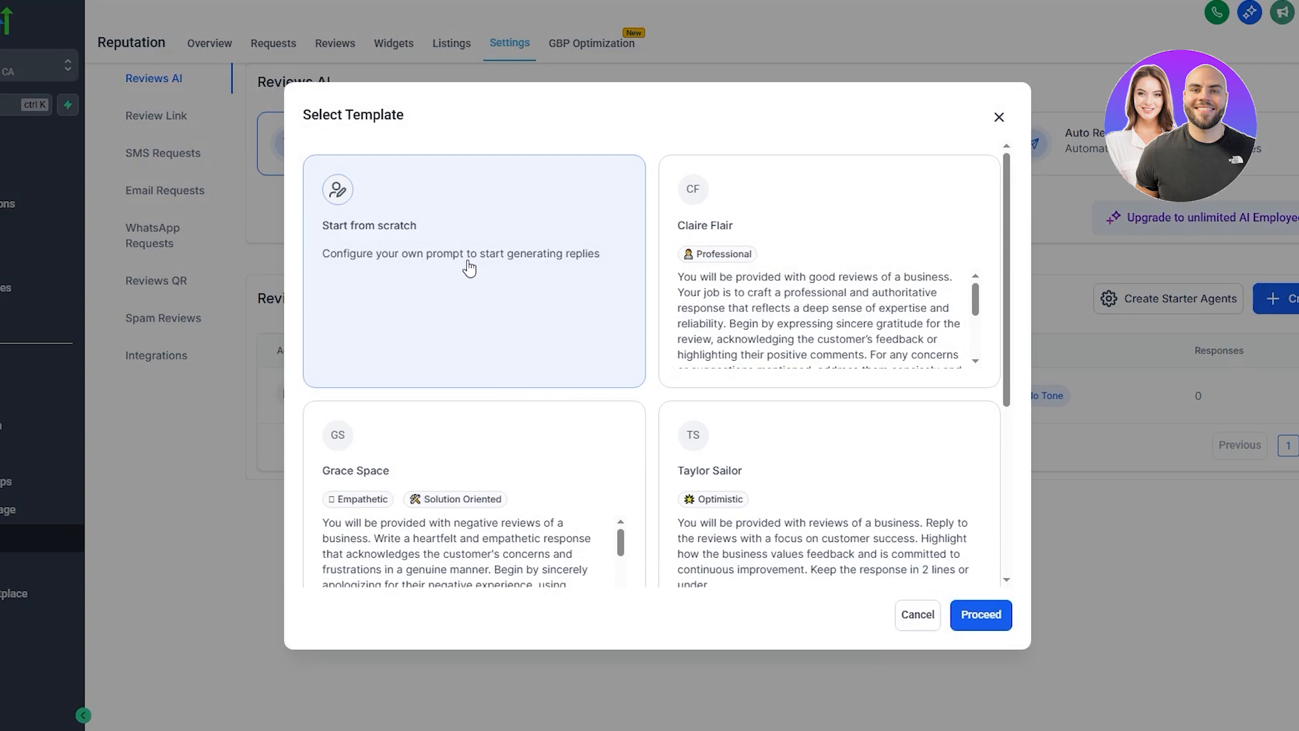
scroll(839, 304, "down", 2)
scroll(706, 299, "up", 2)
scroll(924, 322, "down", 3)
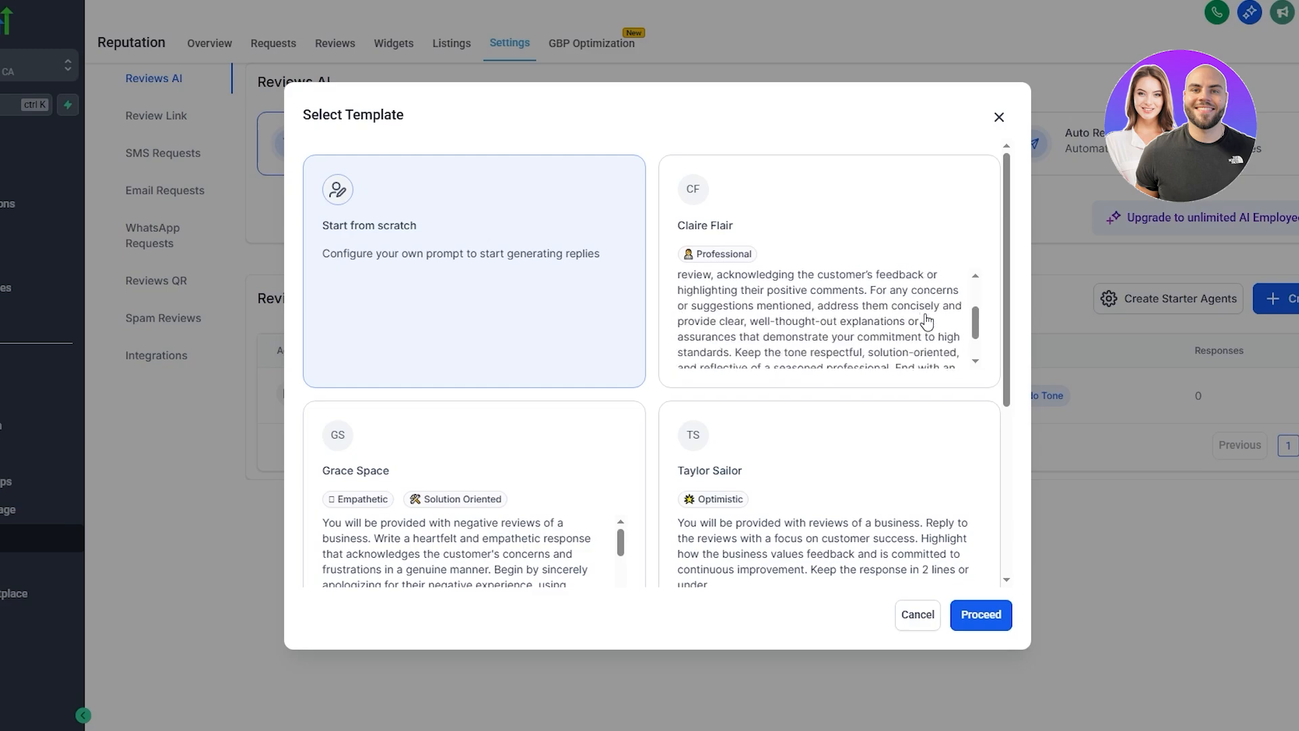
scroll(917, 394, "down", 1)
scroll(479, 449, "down", 4)
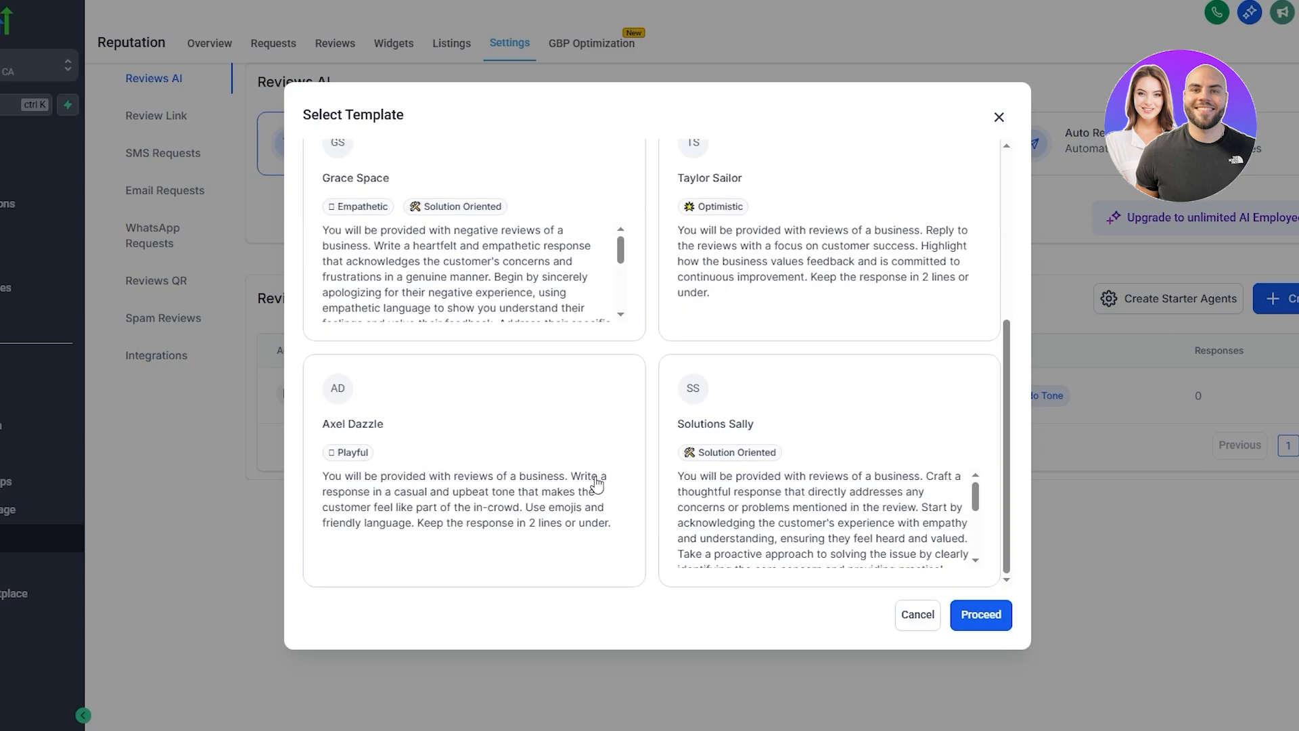
scroll(657, 450, "up", 5)
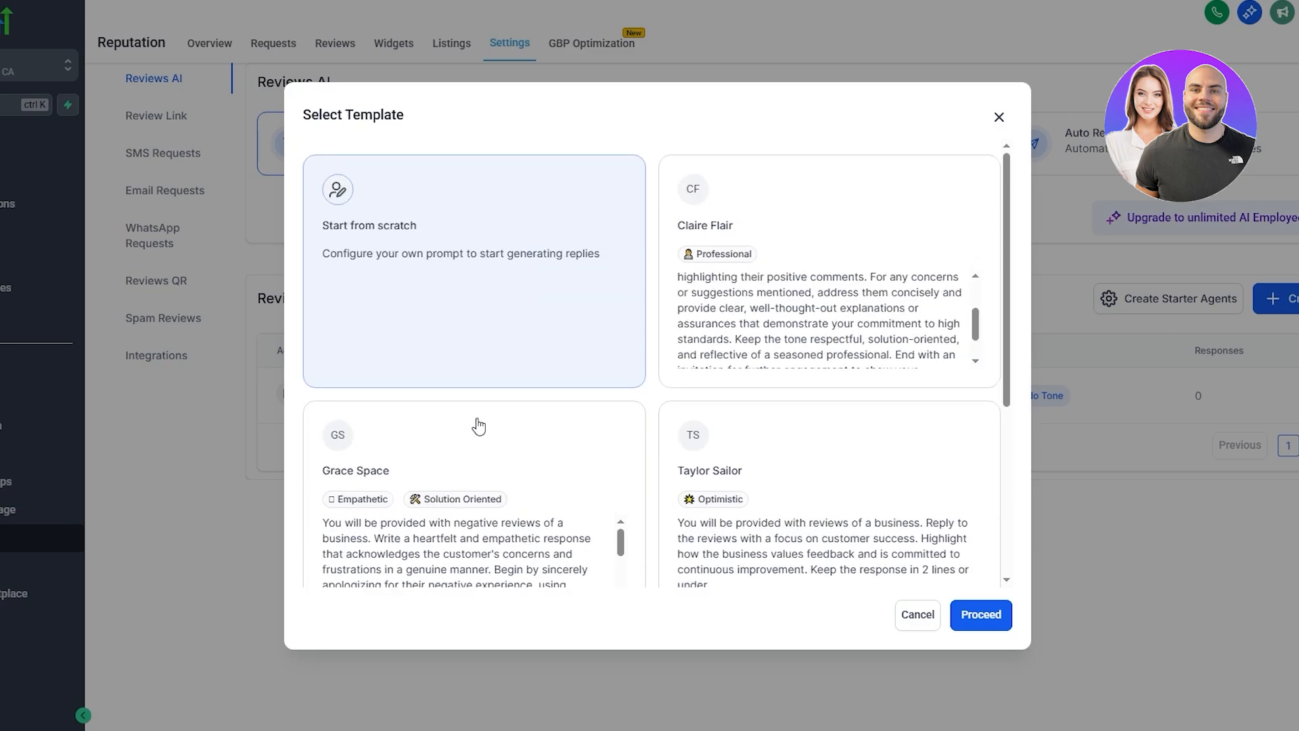
scroll(467, 430, "down", 1)
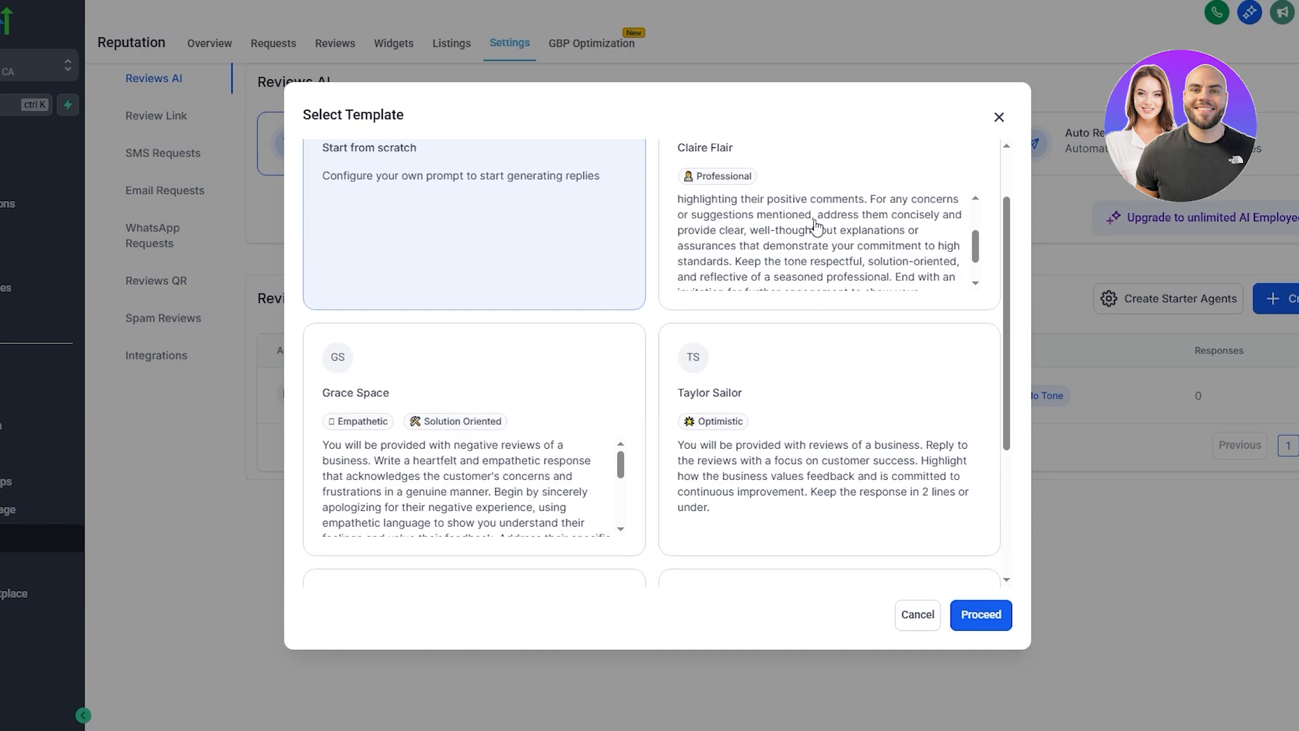
scroll(785, 257, "down", 1)
scroll(782, 262, "down", 1)
scroll(416, 406, "down", 2)
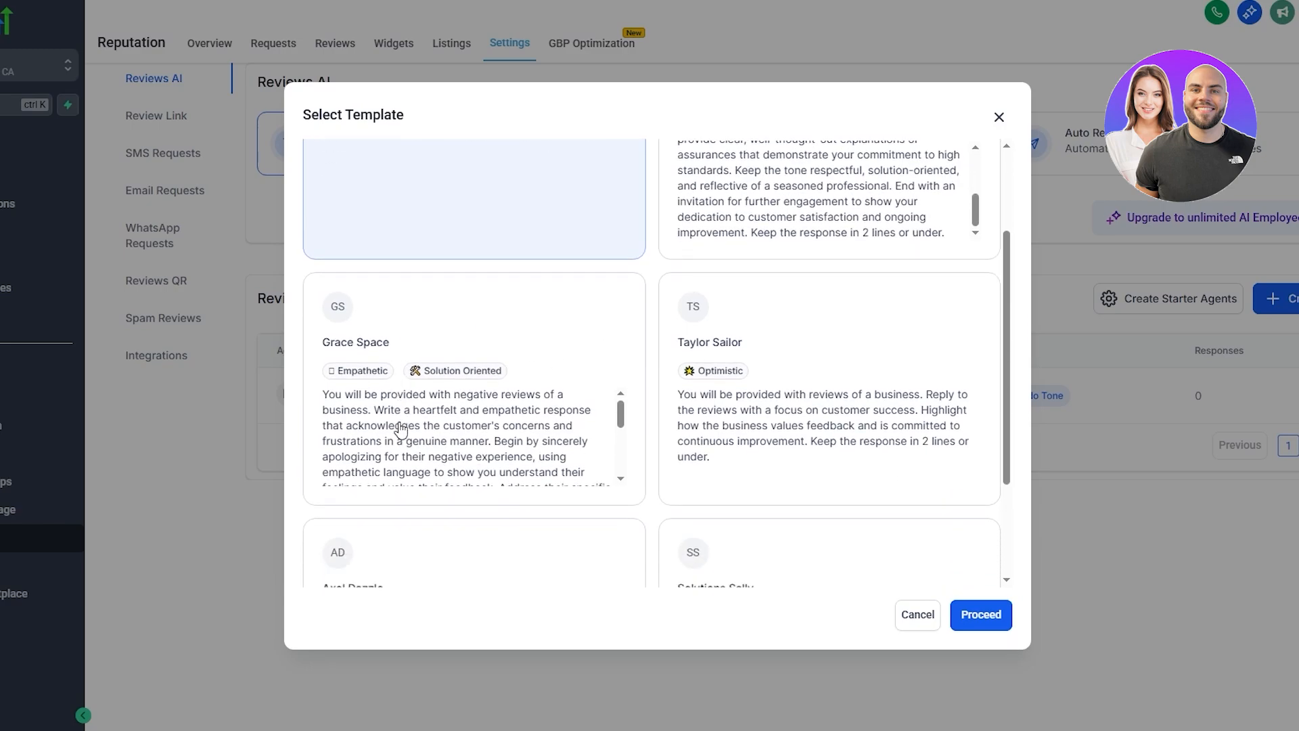
scroll(327, 488, "up", 3)
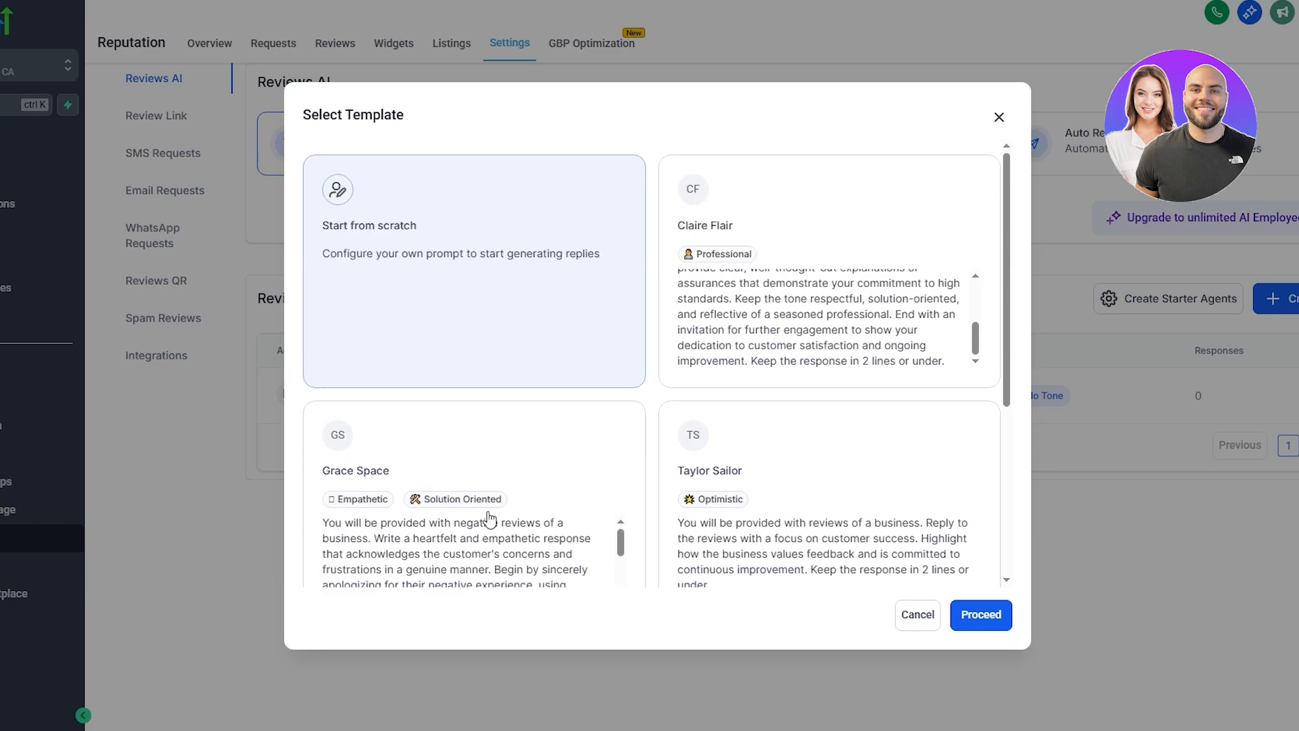
scroll(735, 260, "down", 1)
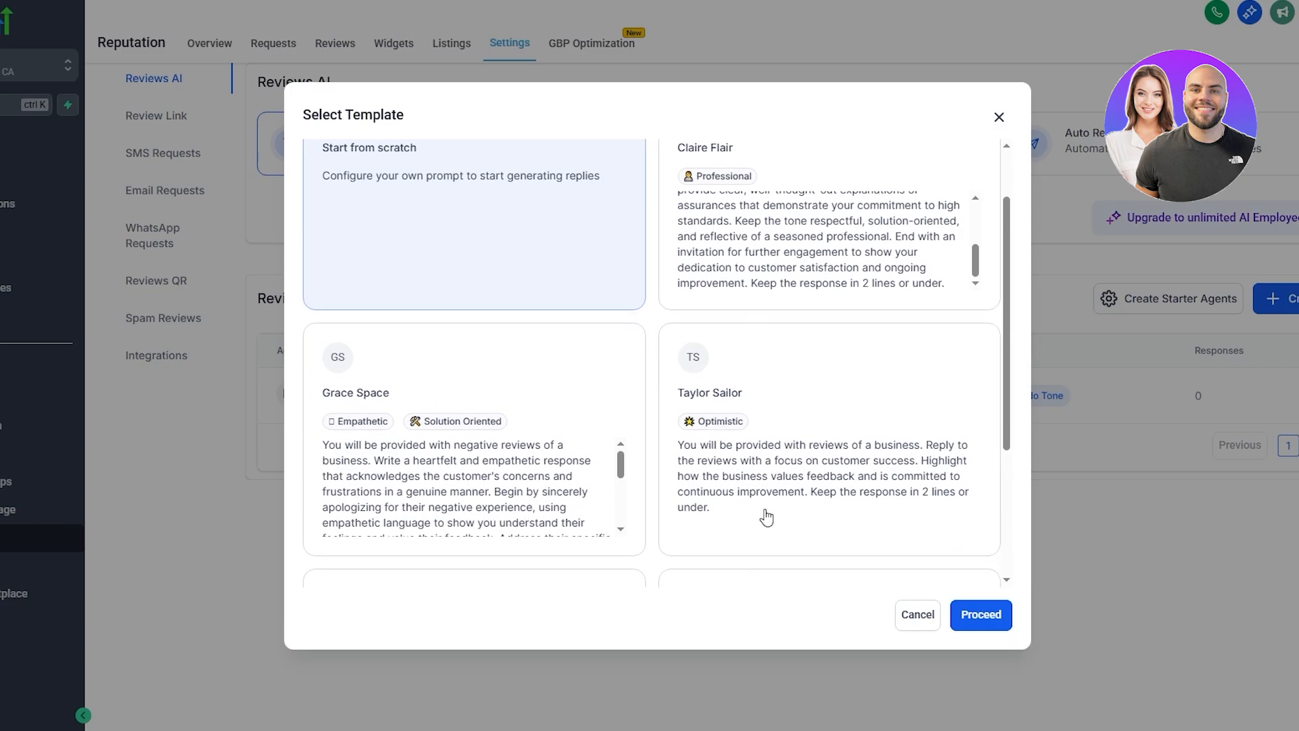
scroll(688, 413, "down", 3)
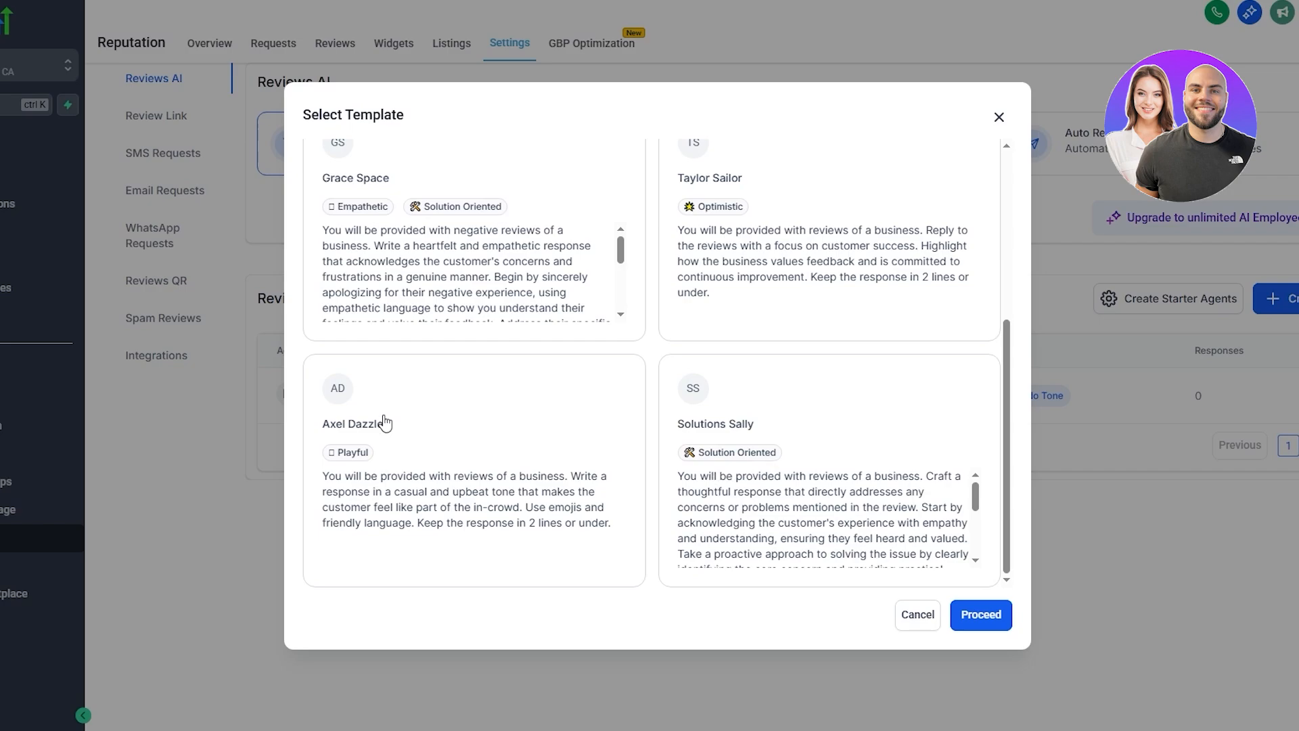
scroll(473, 487, "up", 4)
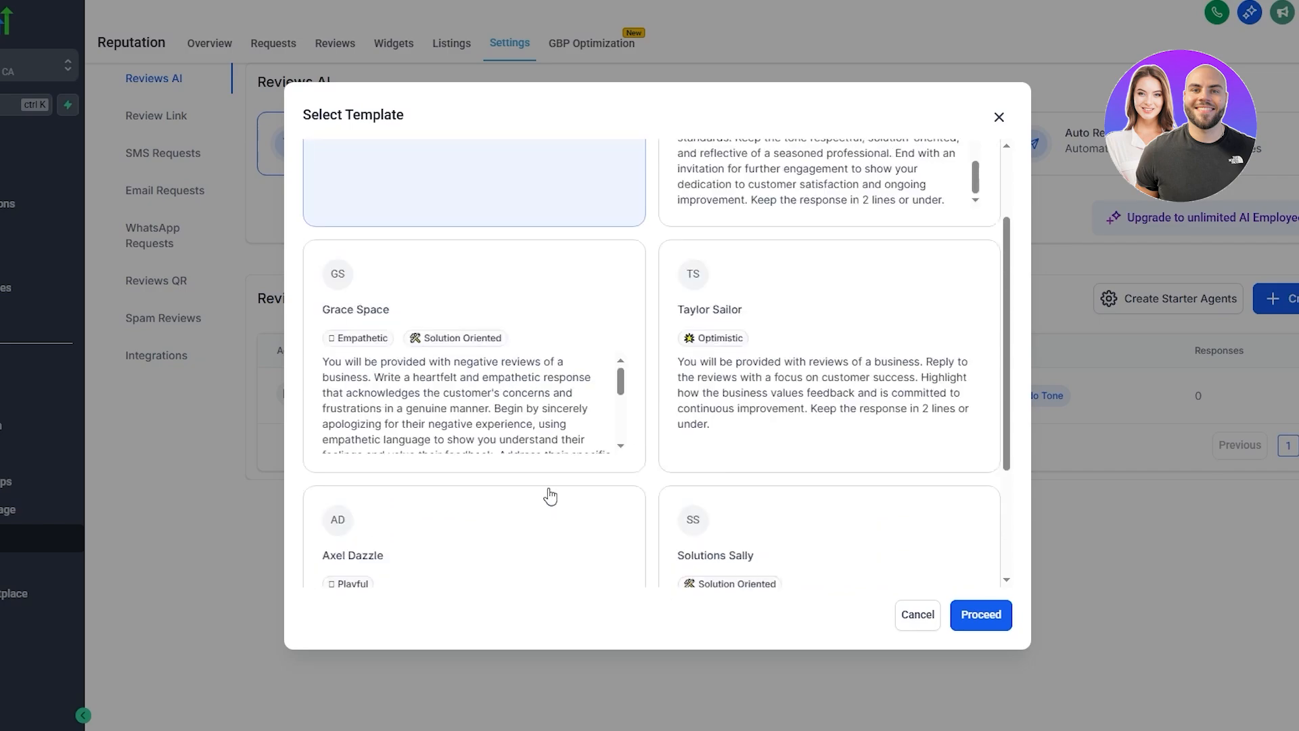
Choose the Grace Space template for the new Reviews AI agent and proceed to its configuration
left_click(738, 344)
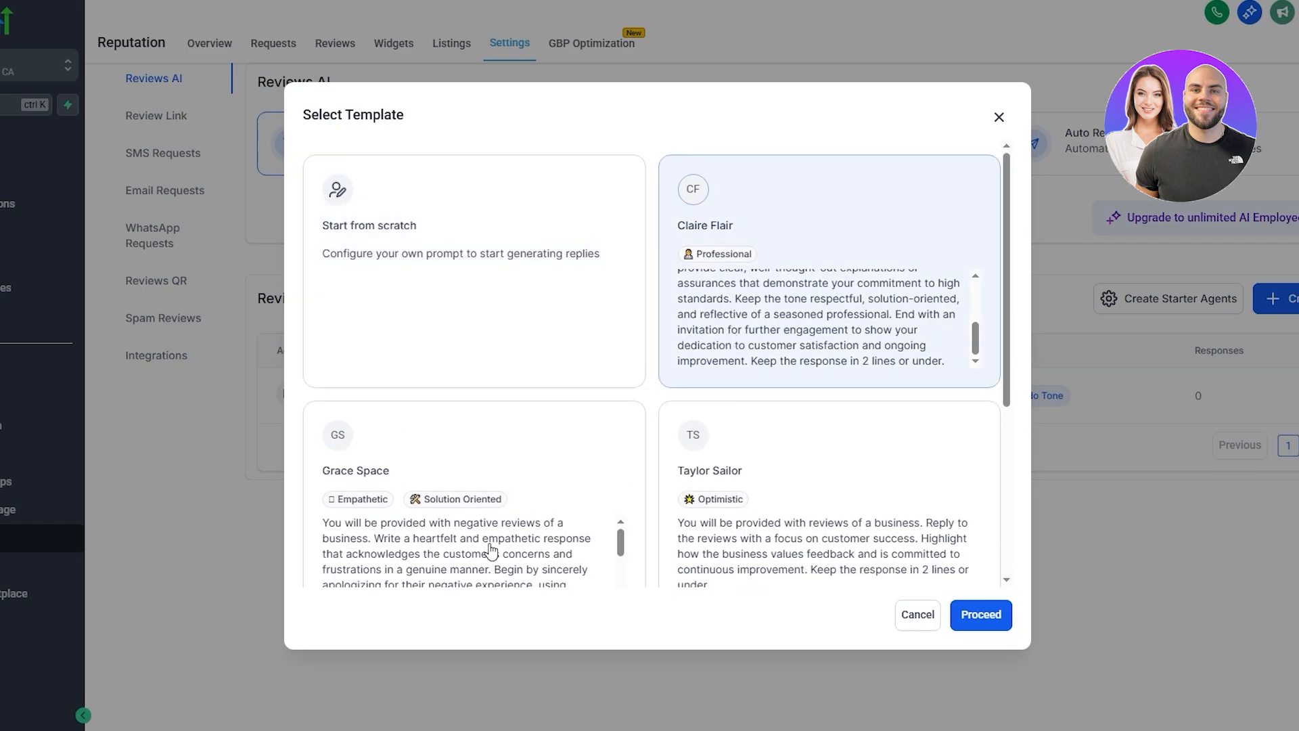
left_click(505, 537)
scroll(505, 536, "down", 3)
left_click(978, 616)
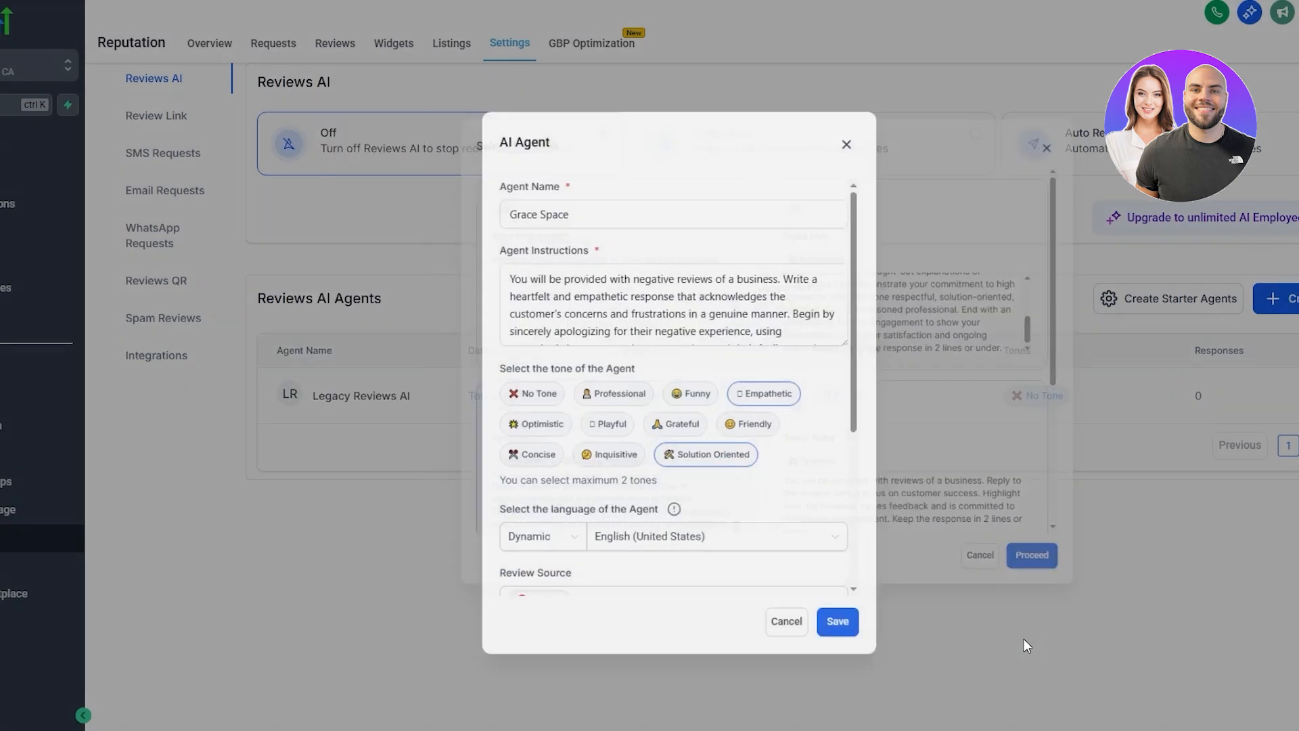
Examine the Grace Space agent's tone, language and review source settings, including the language mode choices
scroll(547, 284, "down", 3)
scroll(547, 285, "down", 5)
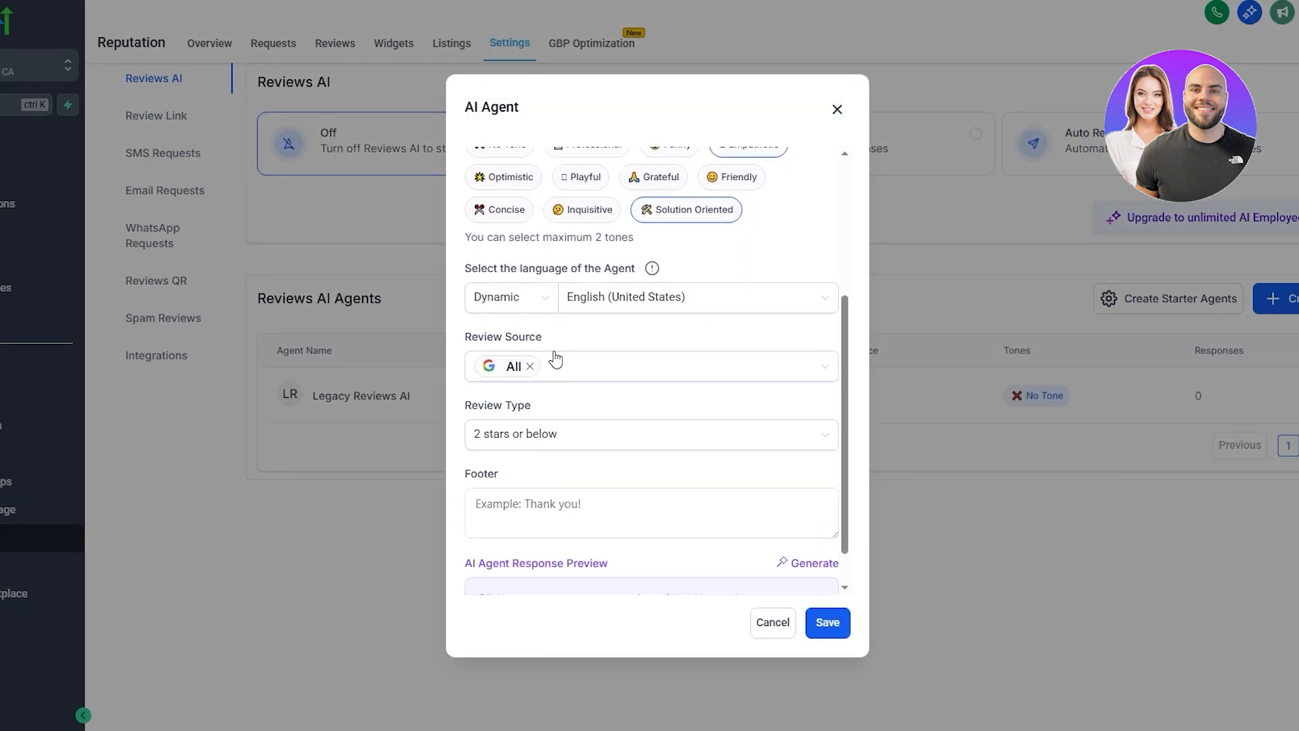
scroll(551, 360, "up", 2)
scroll(644, 345, "down", 3)
left_click(509, 253)
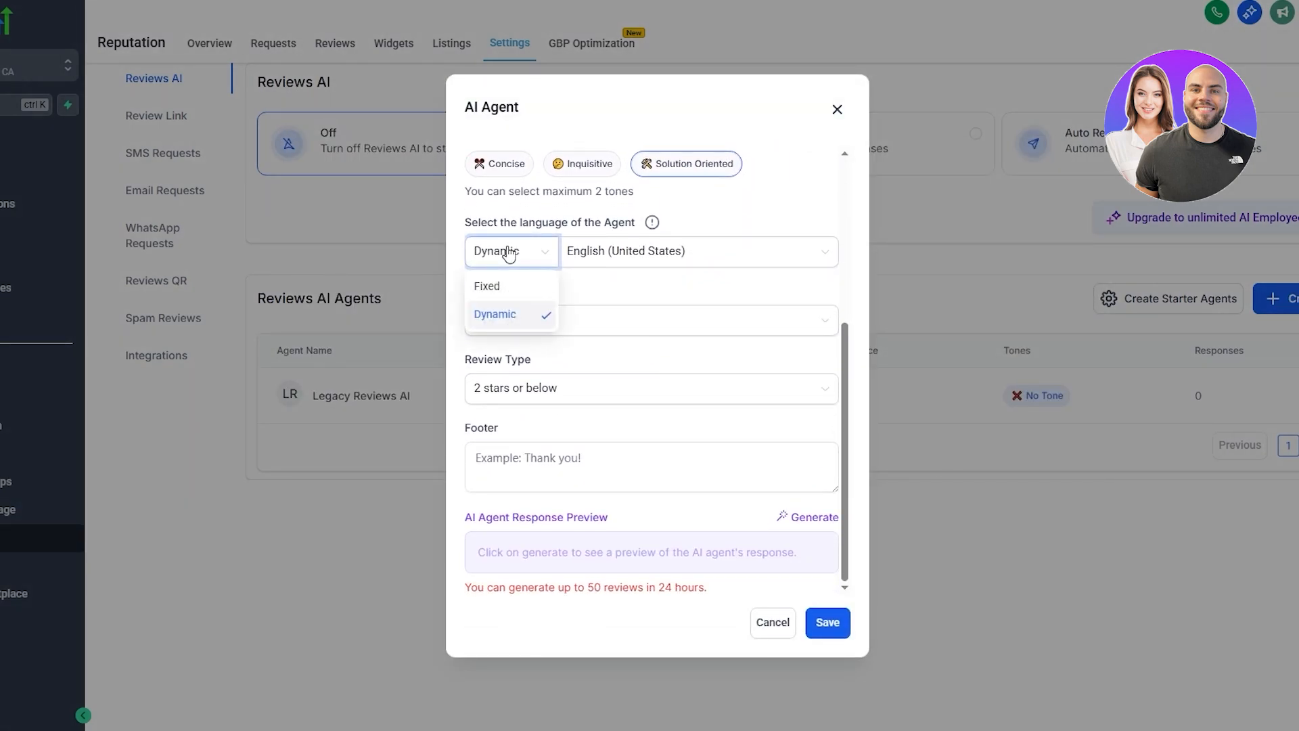
left_click(511, 253)
left_click_drag(530, 222, 652, 226)
left_click(642, 307)
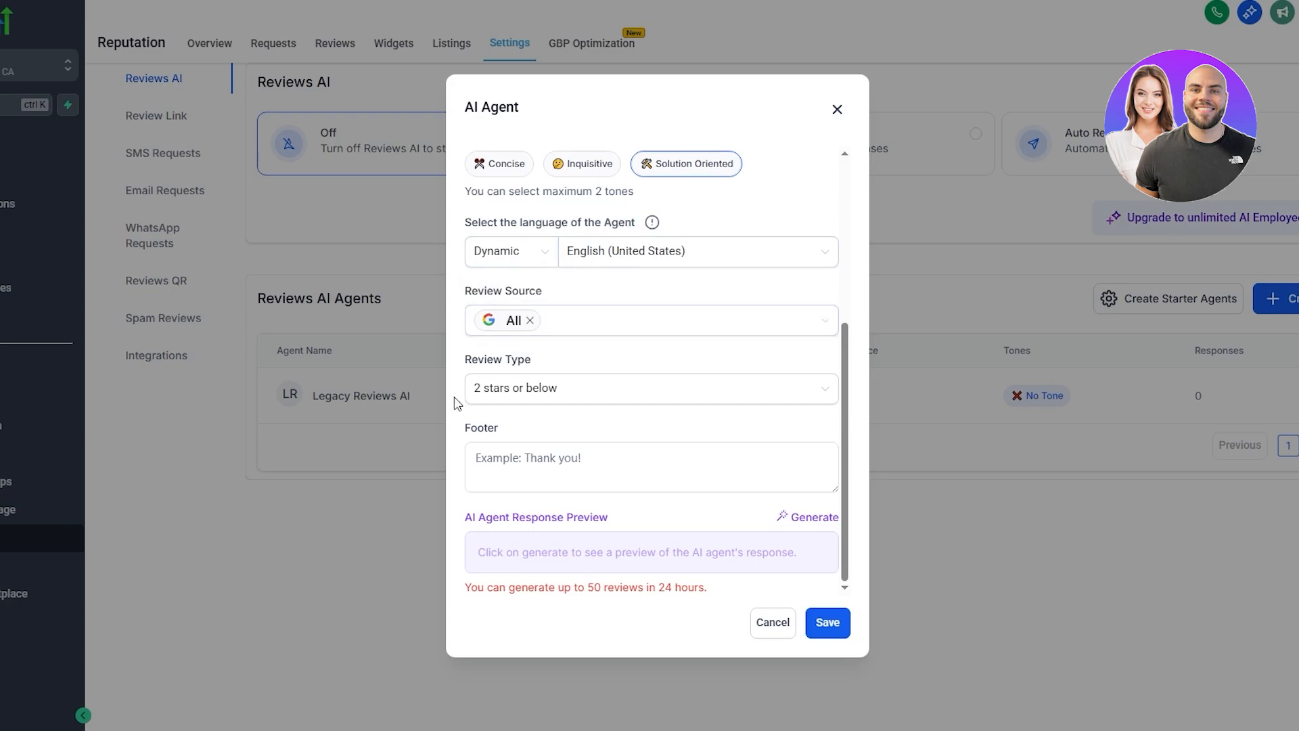
Set the agent's review type to 4 stars or below and check the footer field
left_click(541, 393)
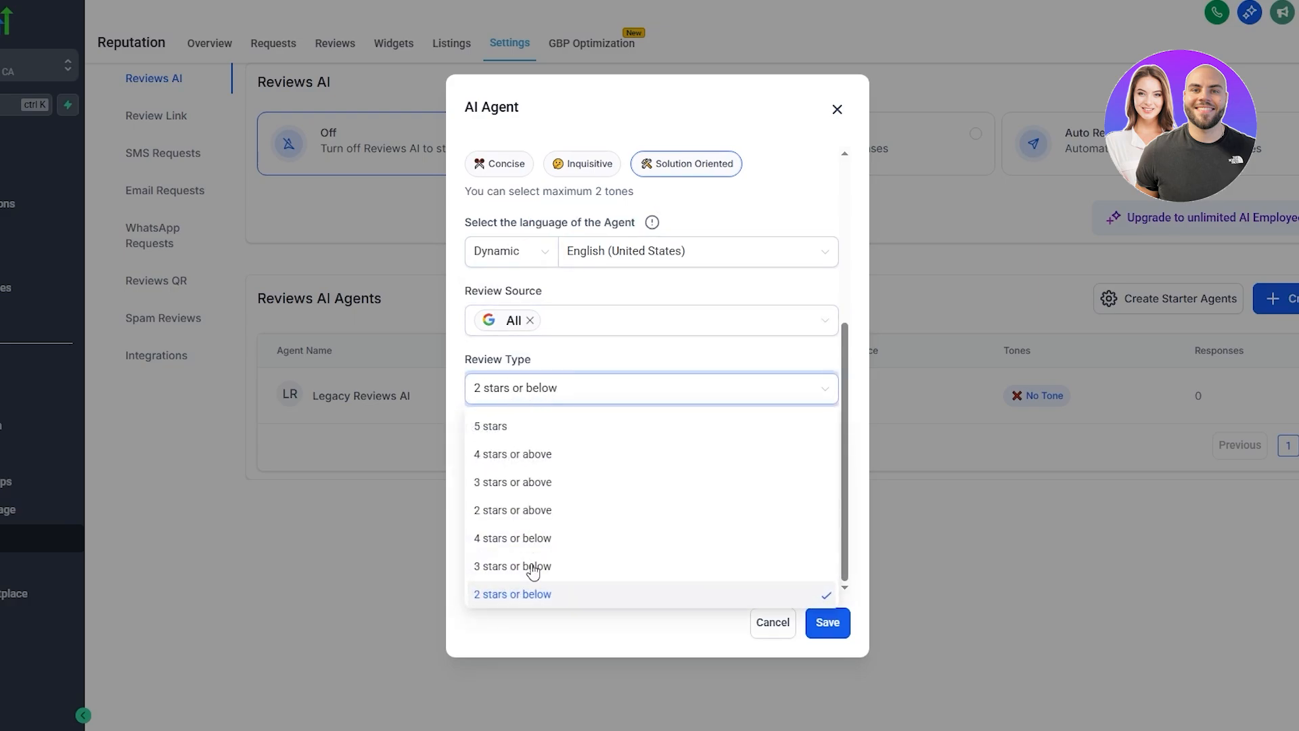
left_click(519, 537)
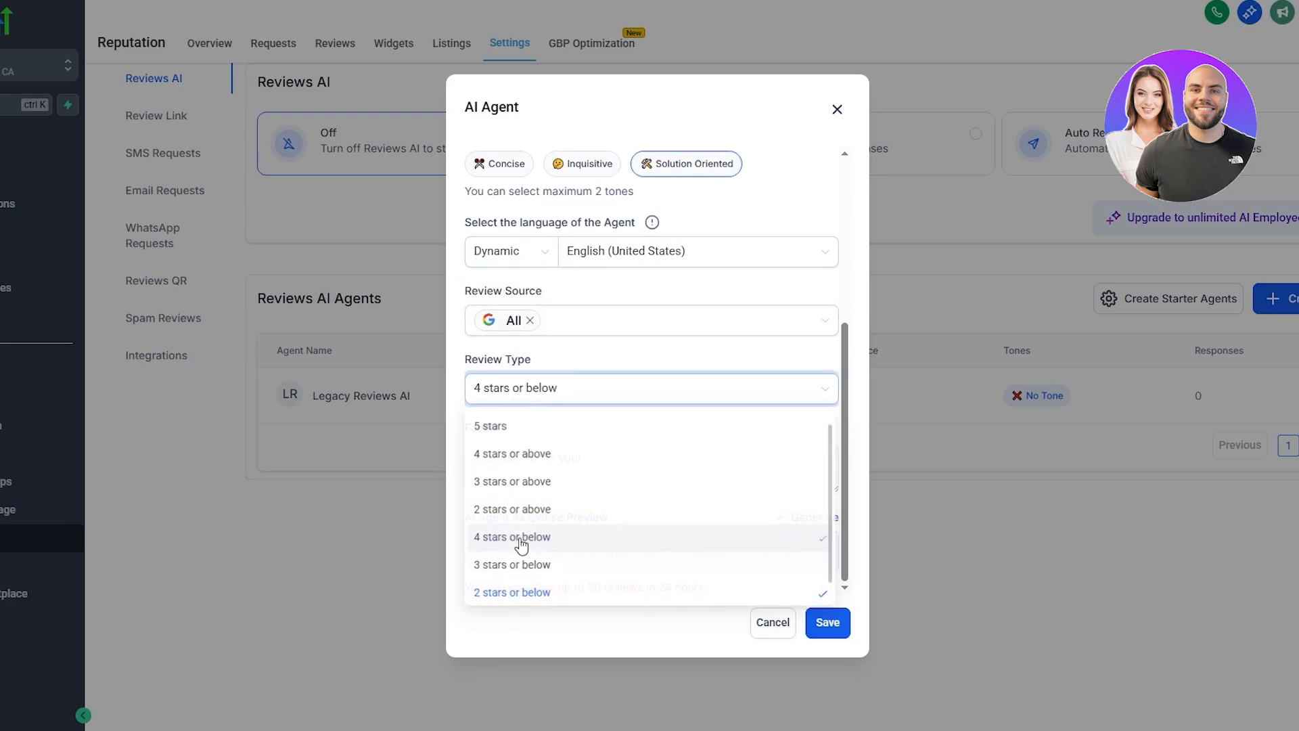
left_click(620, 469)
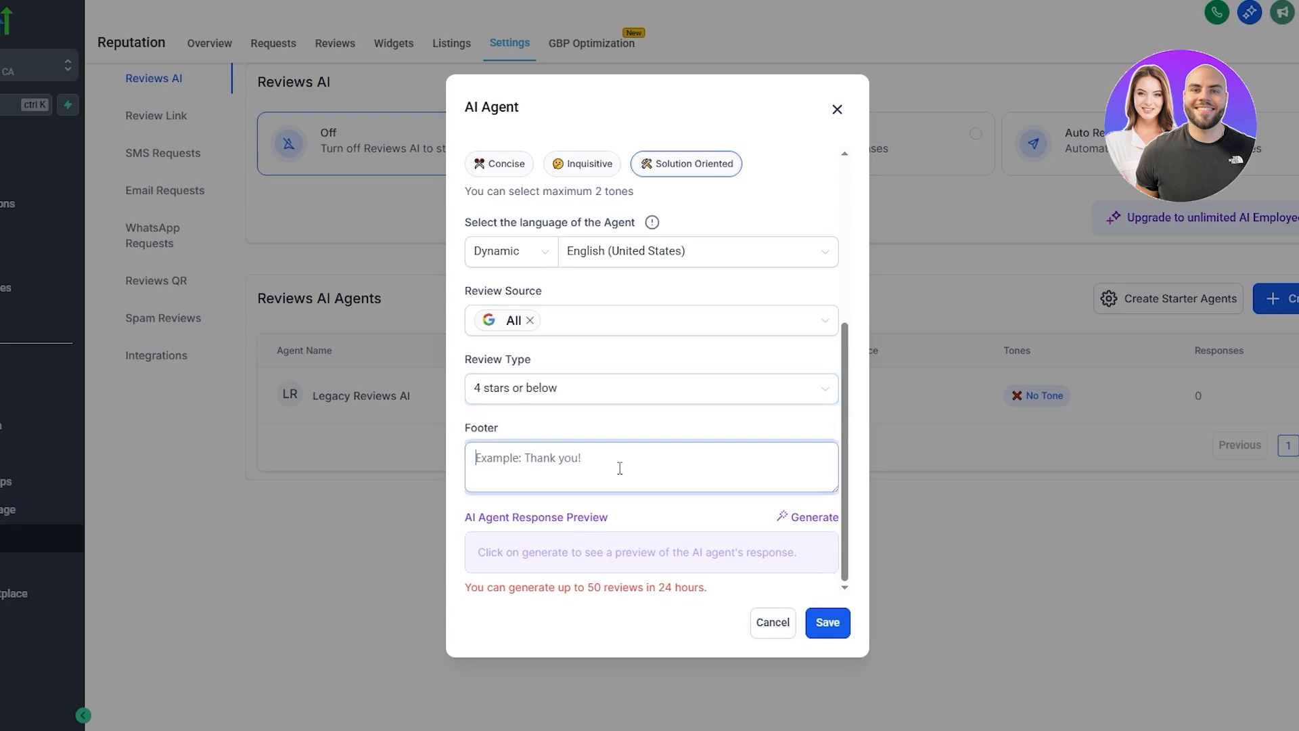
left_click_drag(460, 431, 530, 444)
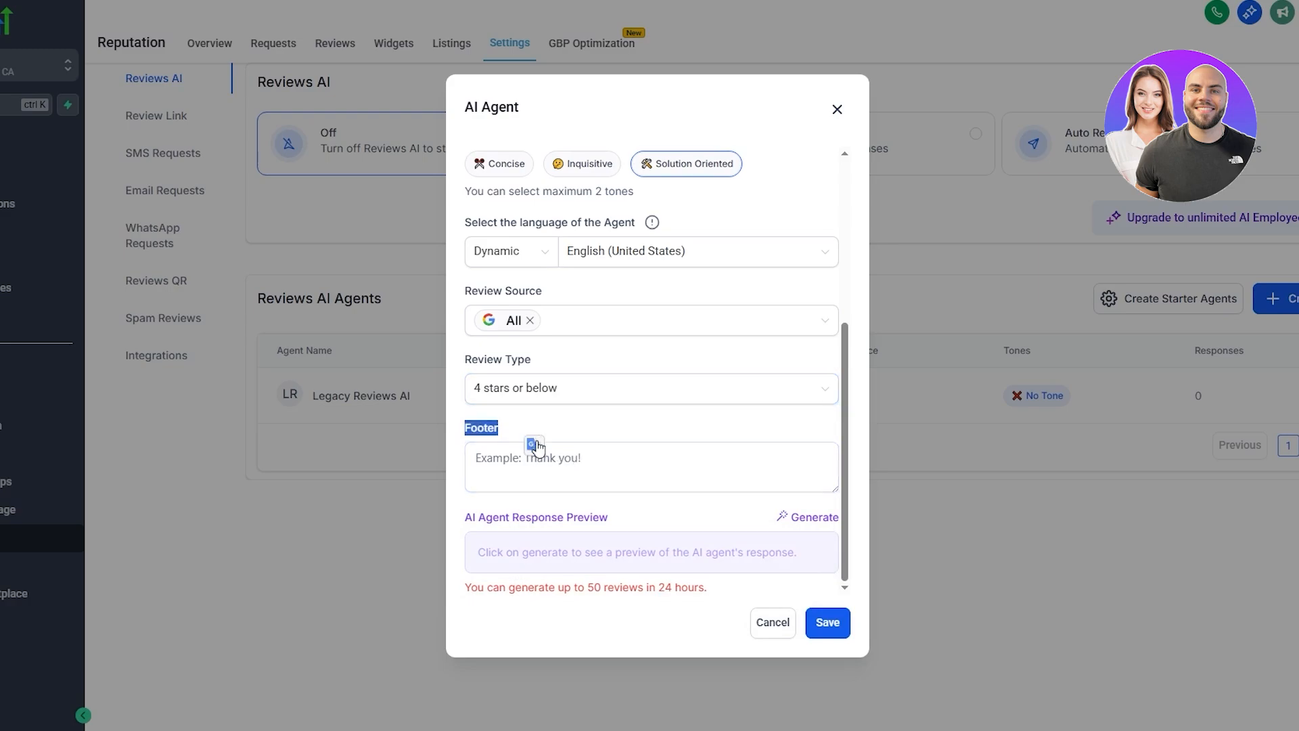
left_click(534, 435)
left_click(504, 537)
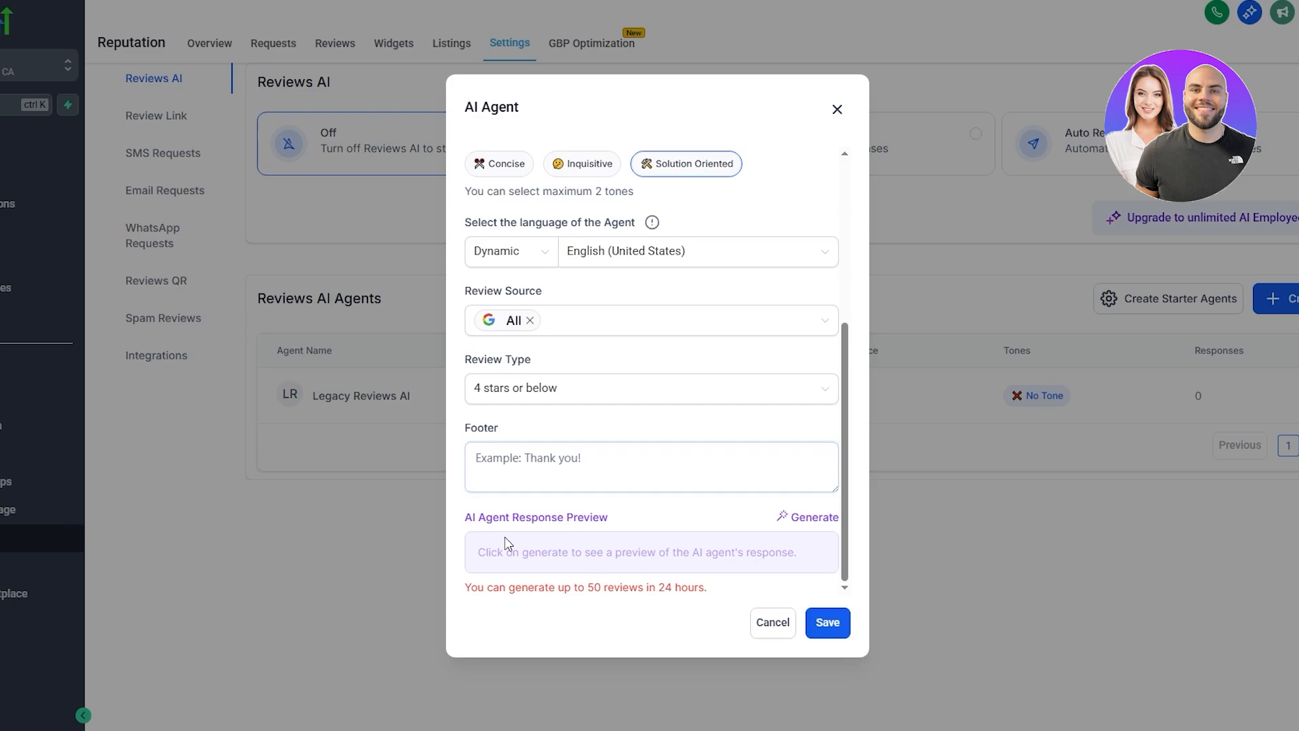
Generate an AI agent response preview and check the reply generation limit
left_click_drag(484, 520, 627, 526)
left_click(648, 529)
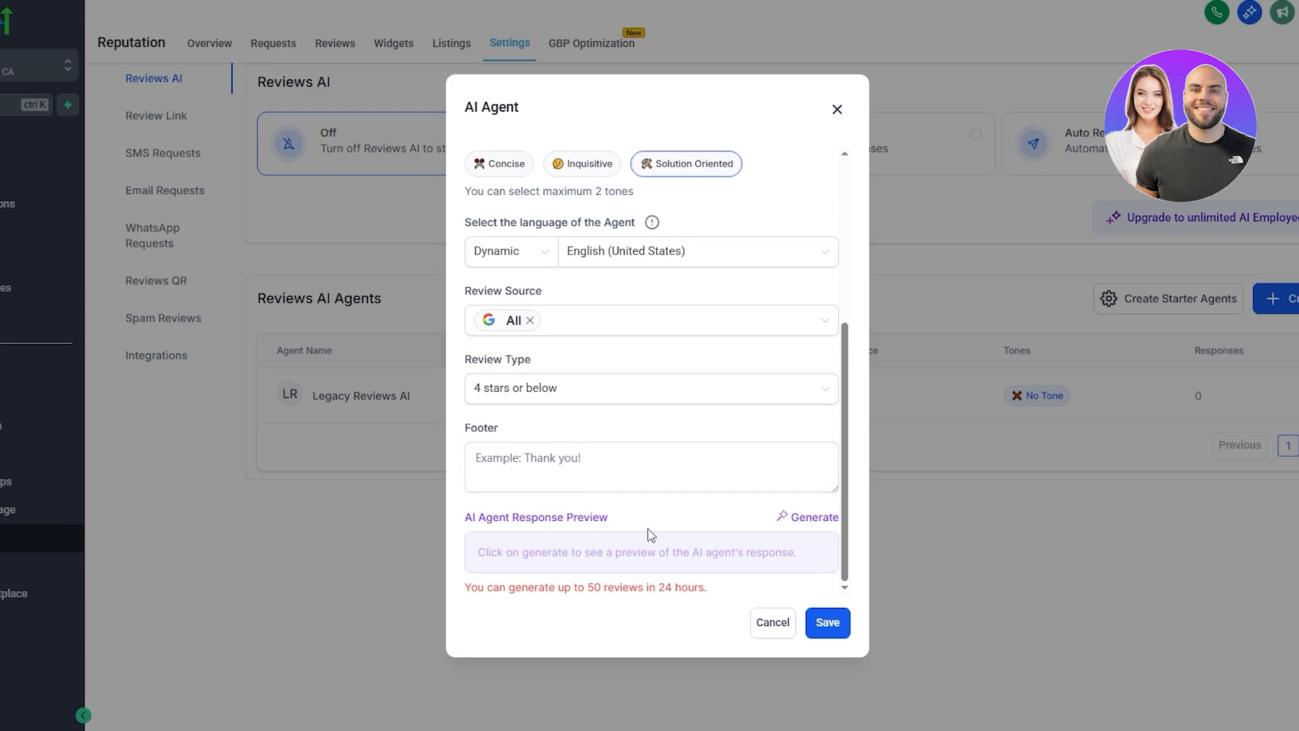
left_click(793, 530)
left_click_drag(583, 584, 648, 586)
left_click(682, 617)
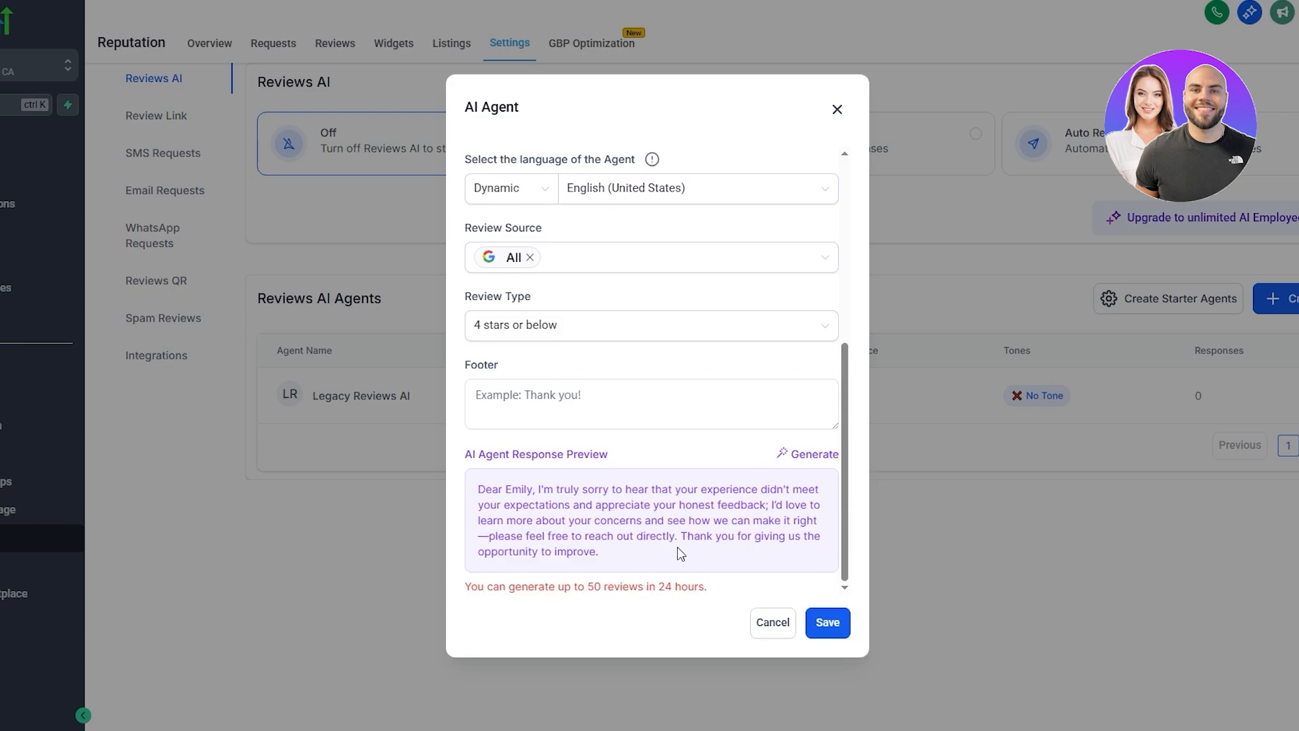
Set the agent's review type to 2 stars or below, and discard the new agent without saving
left_click(521, 324)
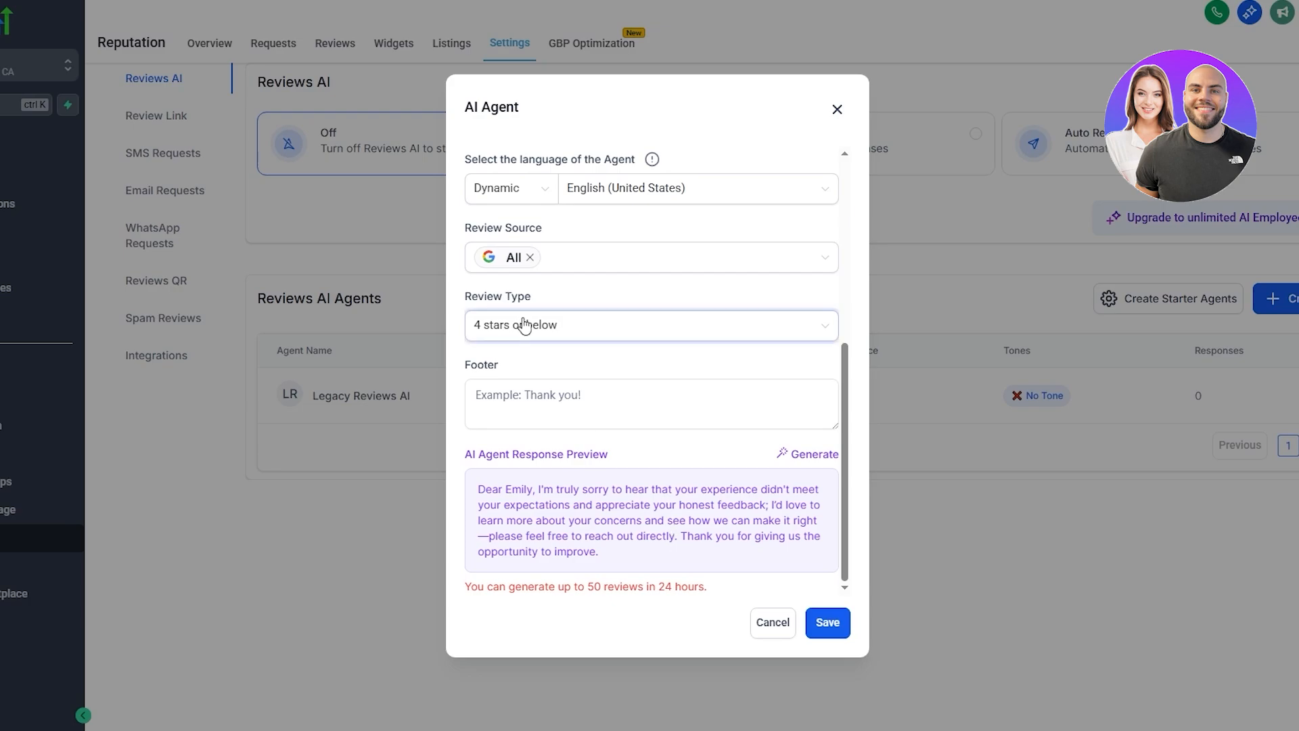
left_click(539, 532)
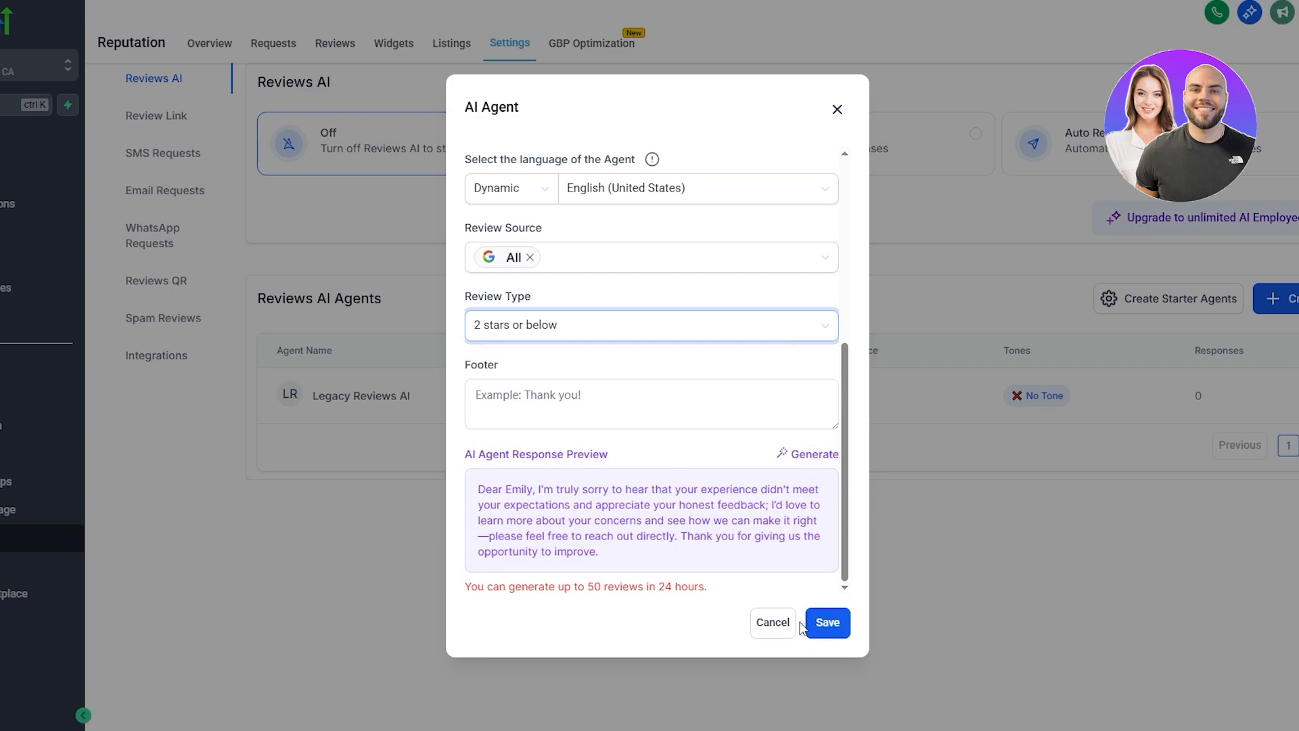
scroll(771, 504, "up", 5)
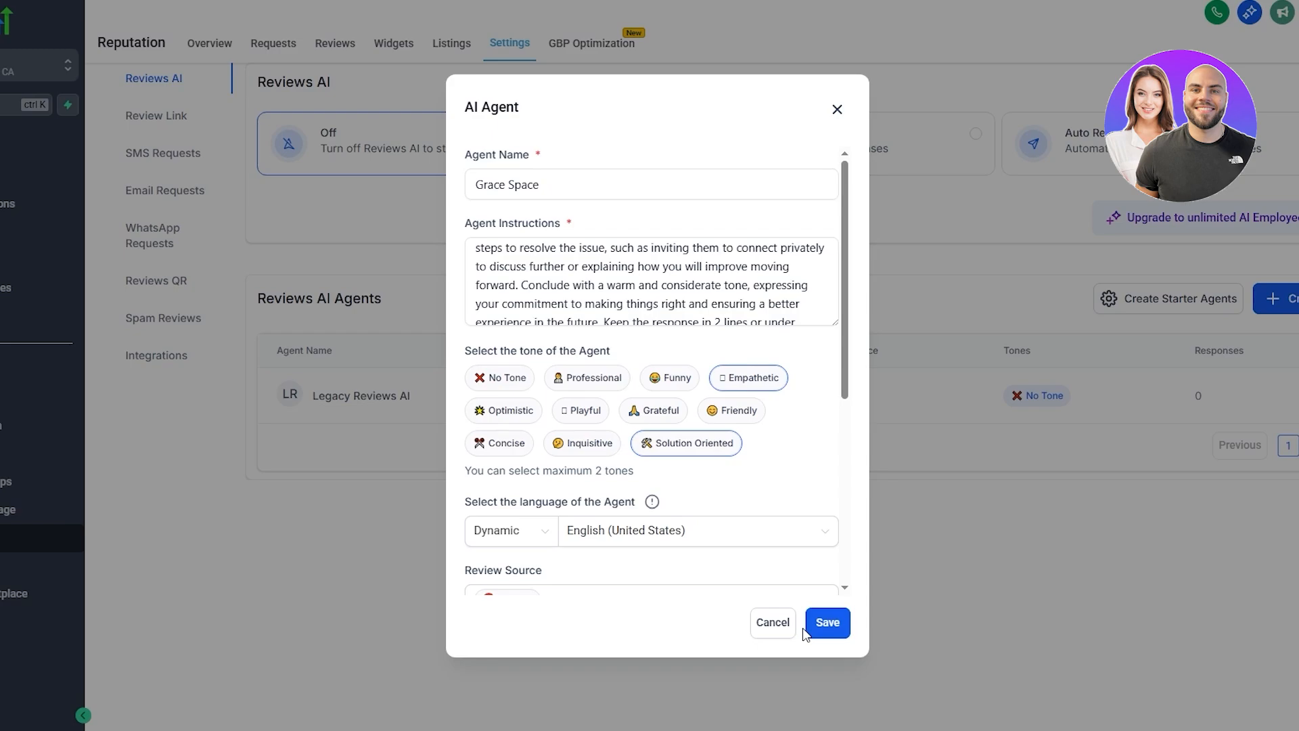
left_click(761, 626)
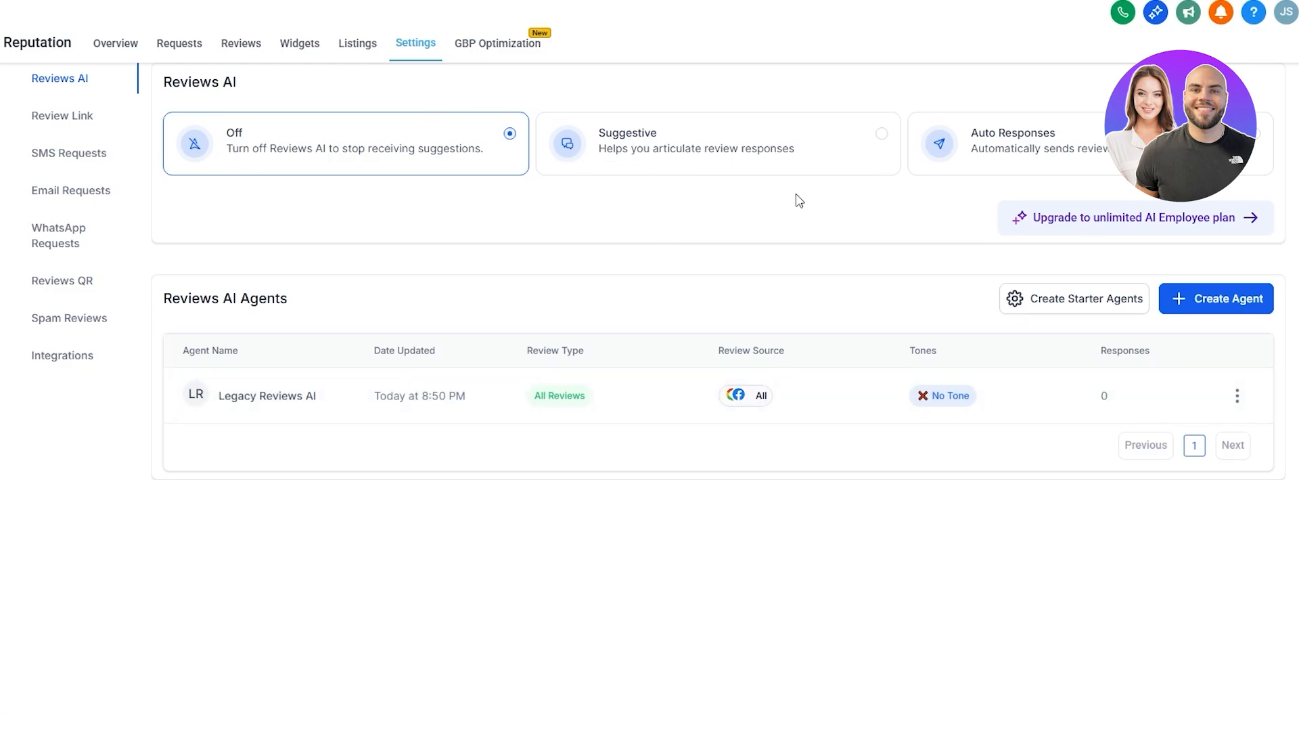
Set Reviews AI to Auto Responses, and follow the Drip Mode integration link to view the Google account's MCC choices
left_click(1029, 164)
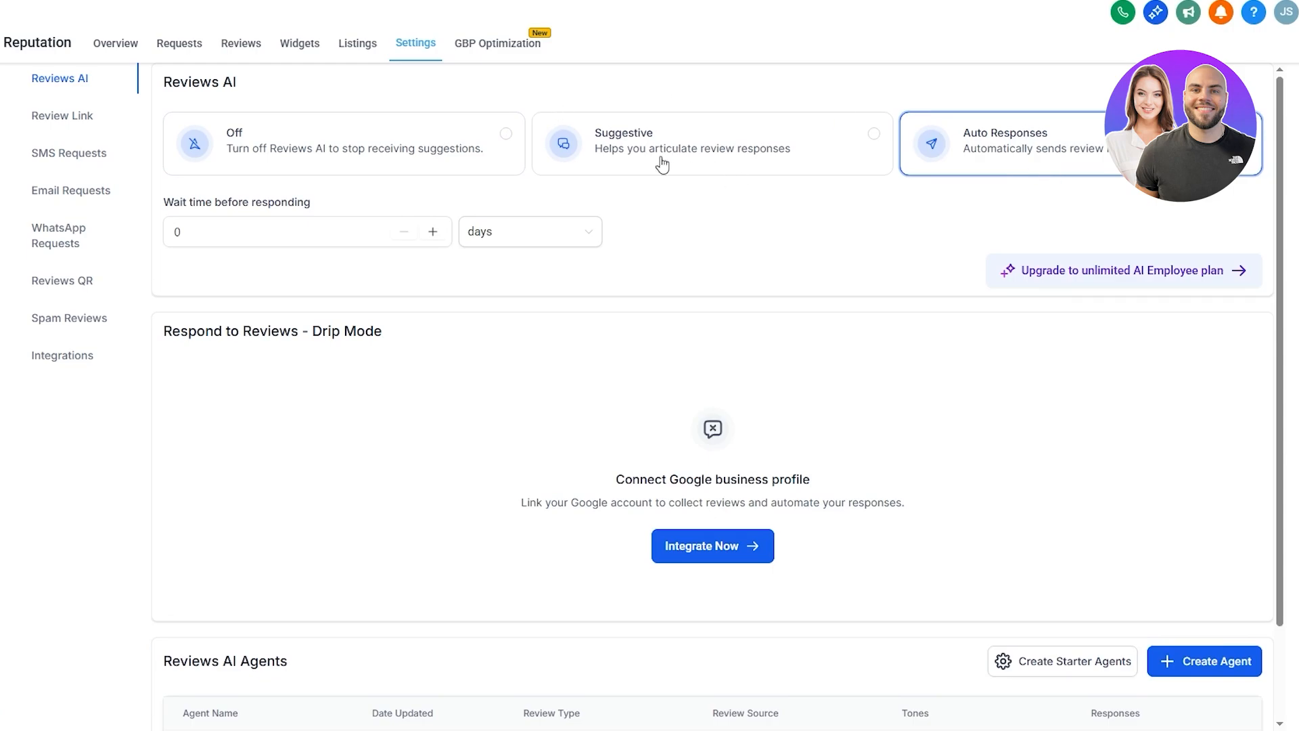
scroll(681, 203, "down", 2)
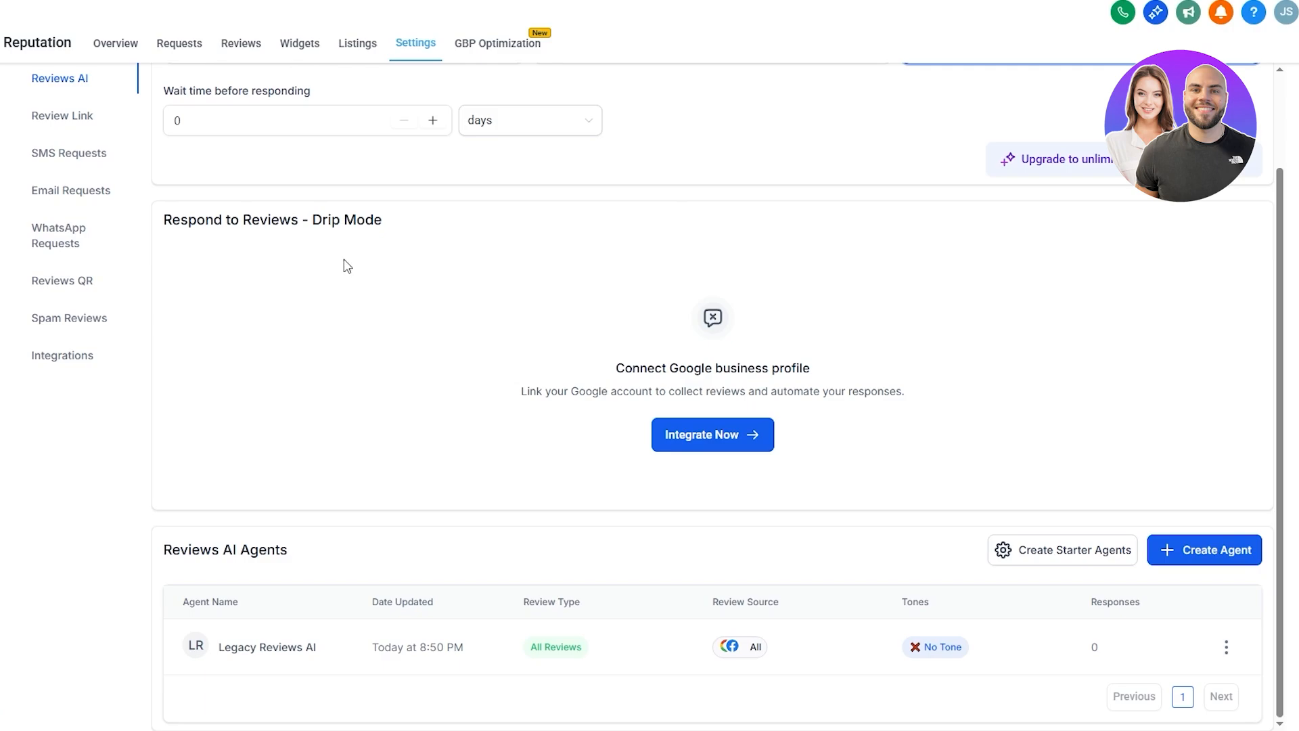
left_click(688, 442)
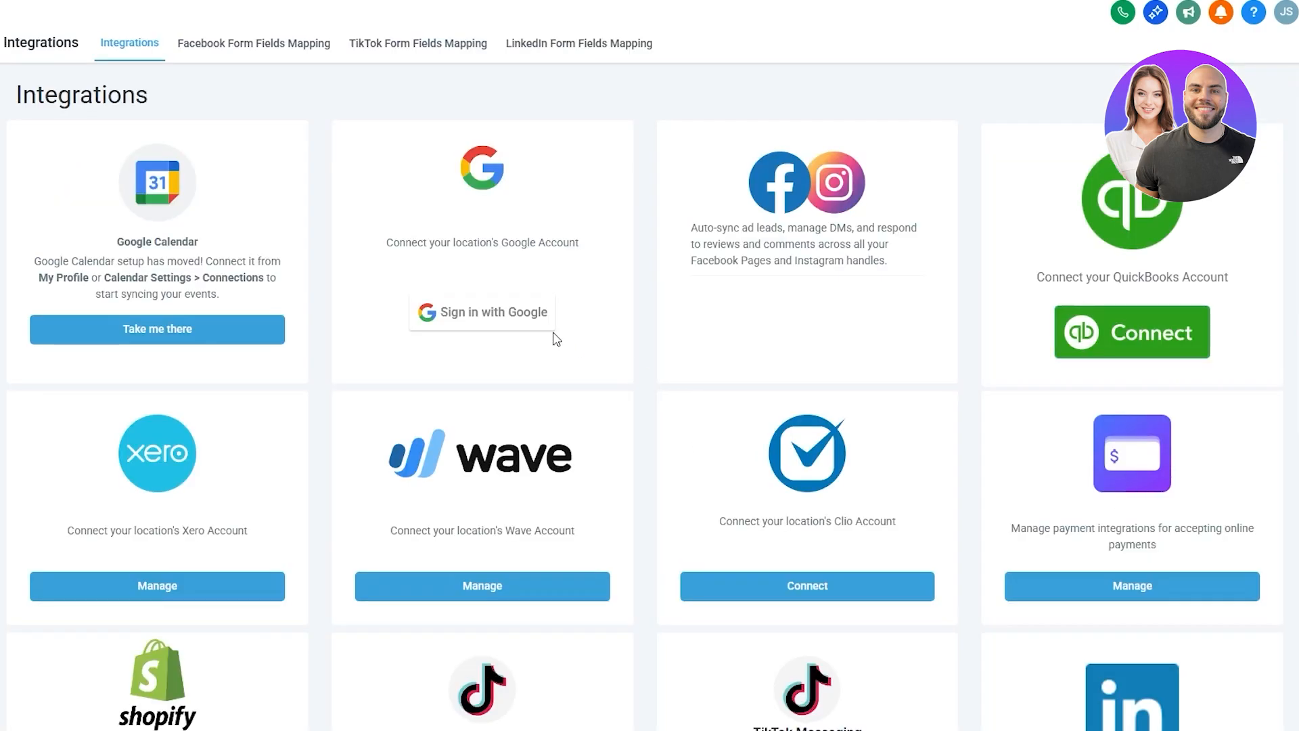
left_click(470, 360)
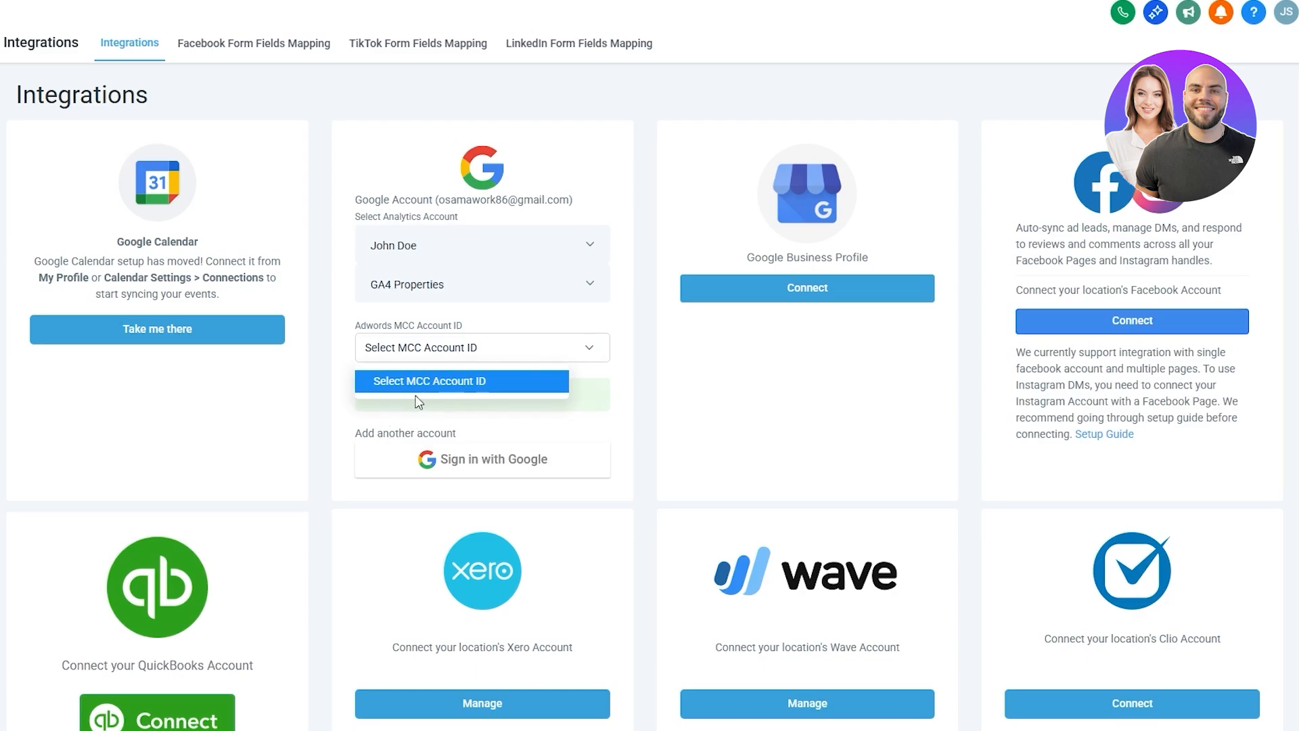
left_click(406, 357)
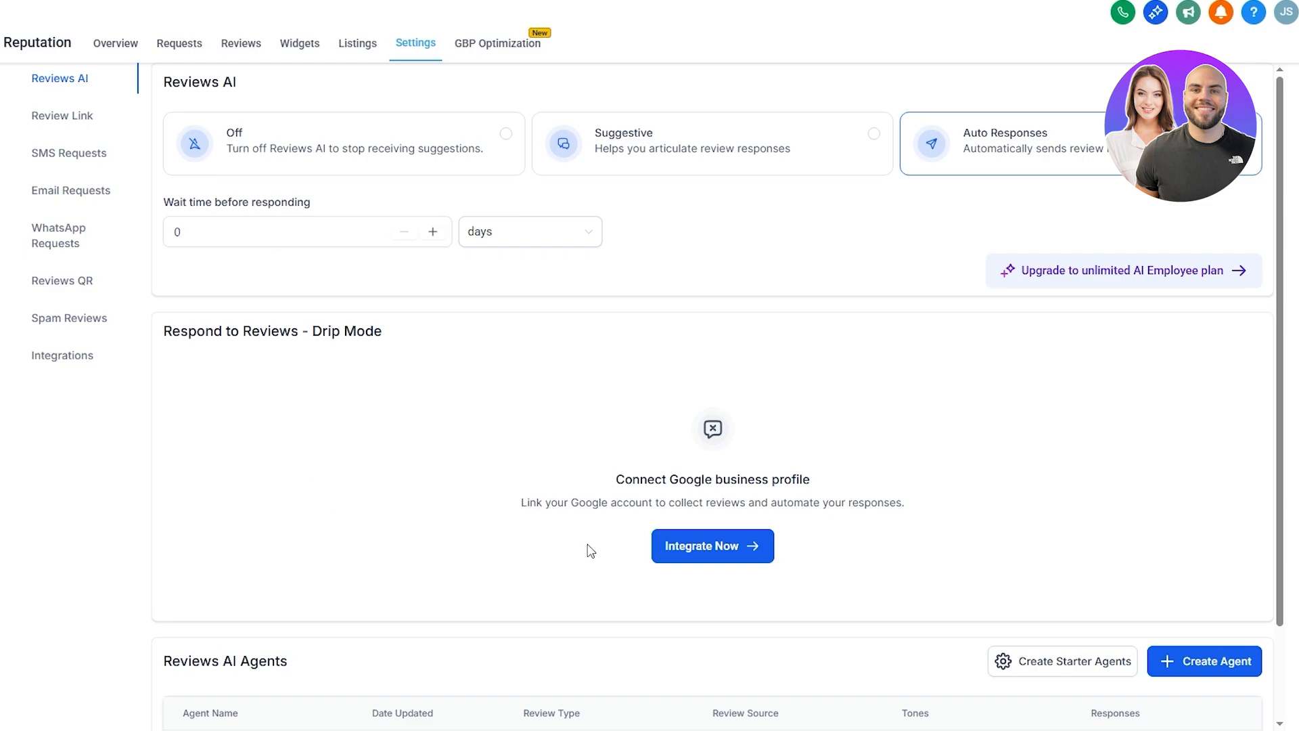
Go to Conversation AI in the AI Agents area and read the welcome text below the agents list
left_click(105, 376)
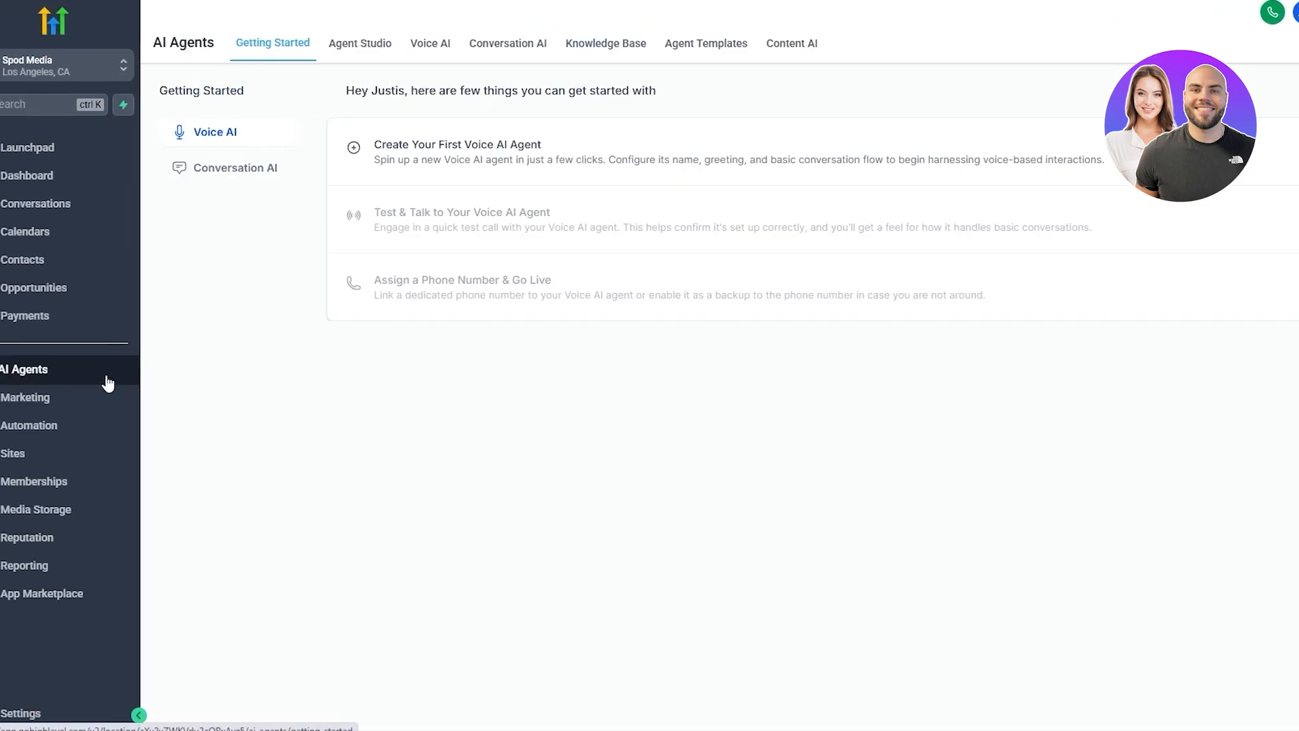
left_click(538, 47)
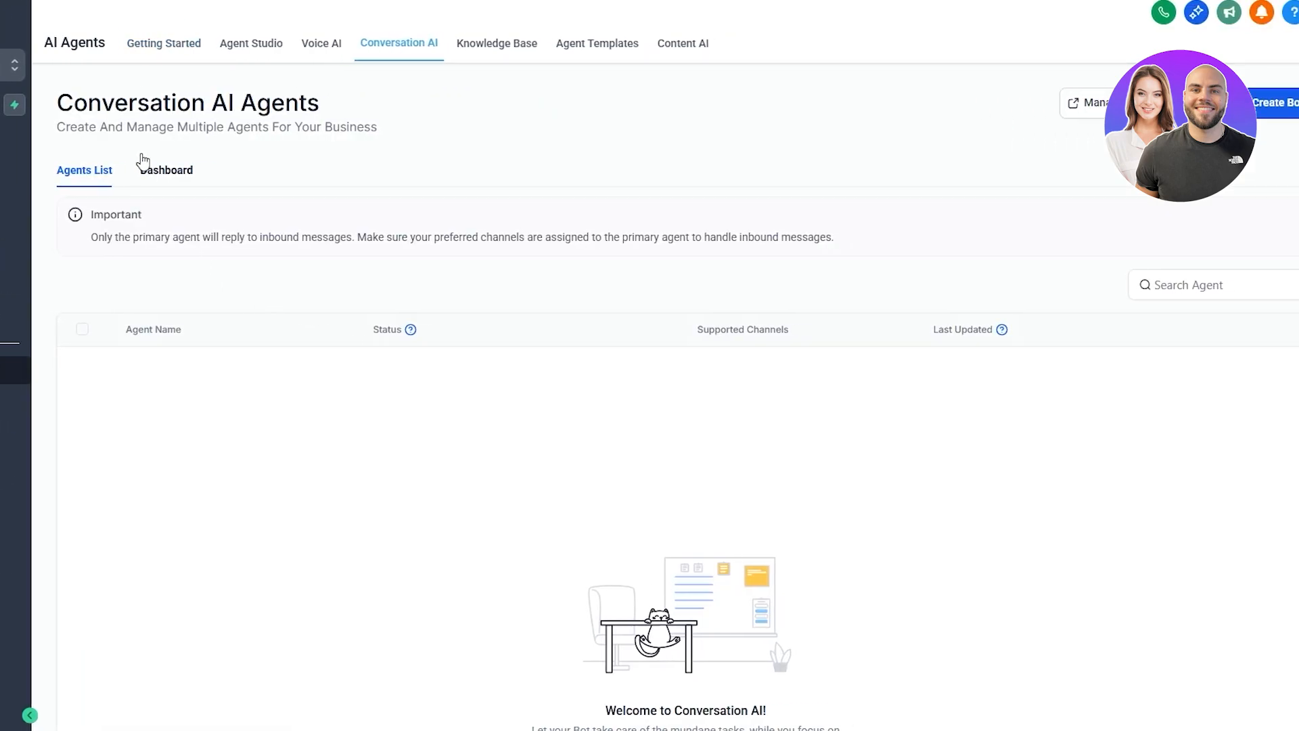
scroll(399, 331, "down", 1)
scroll(419, 406, "down", 2)
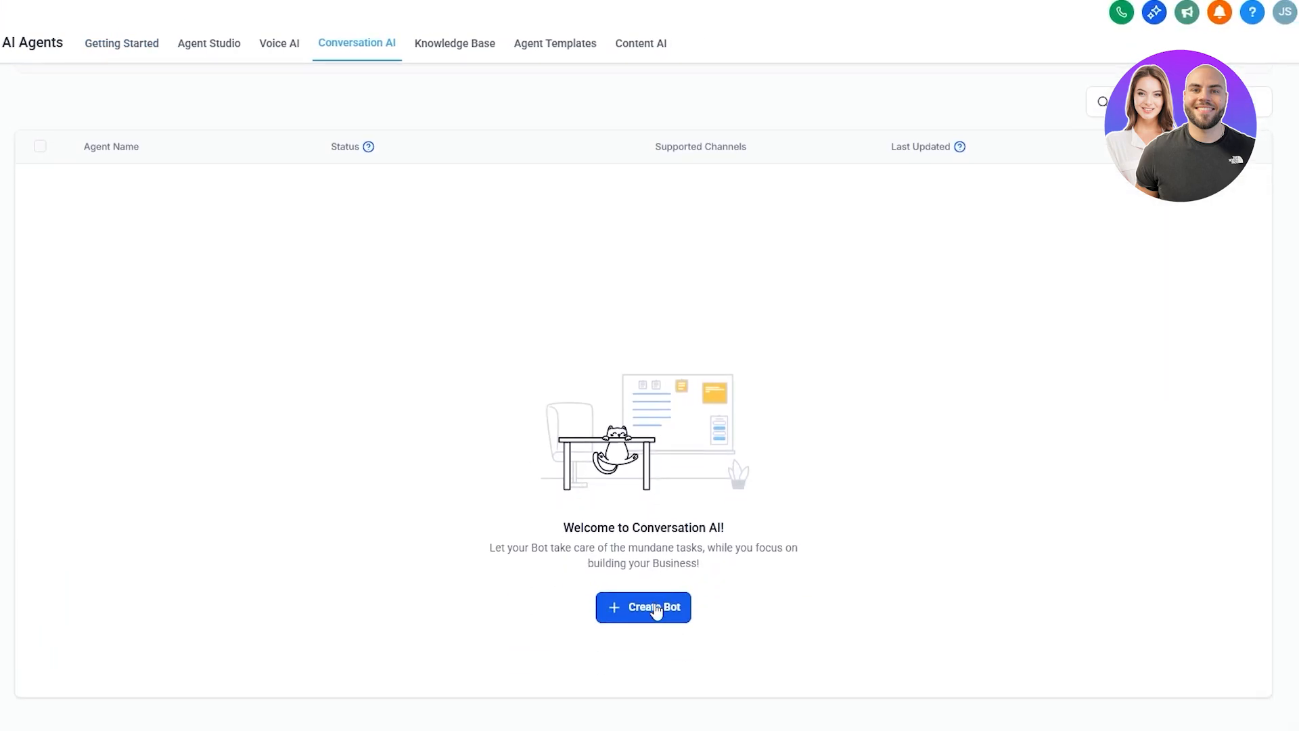
left_click_drag(495, 547, 788, 552)
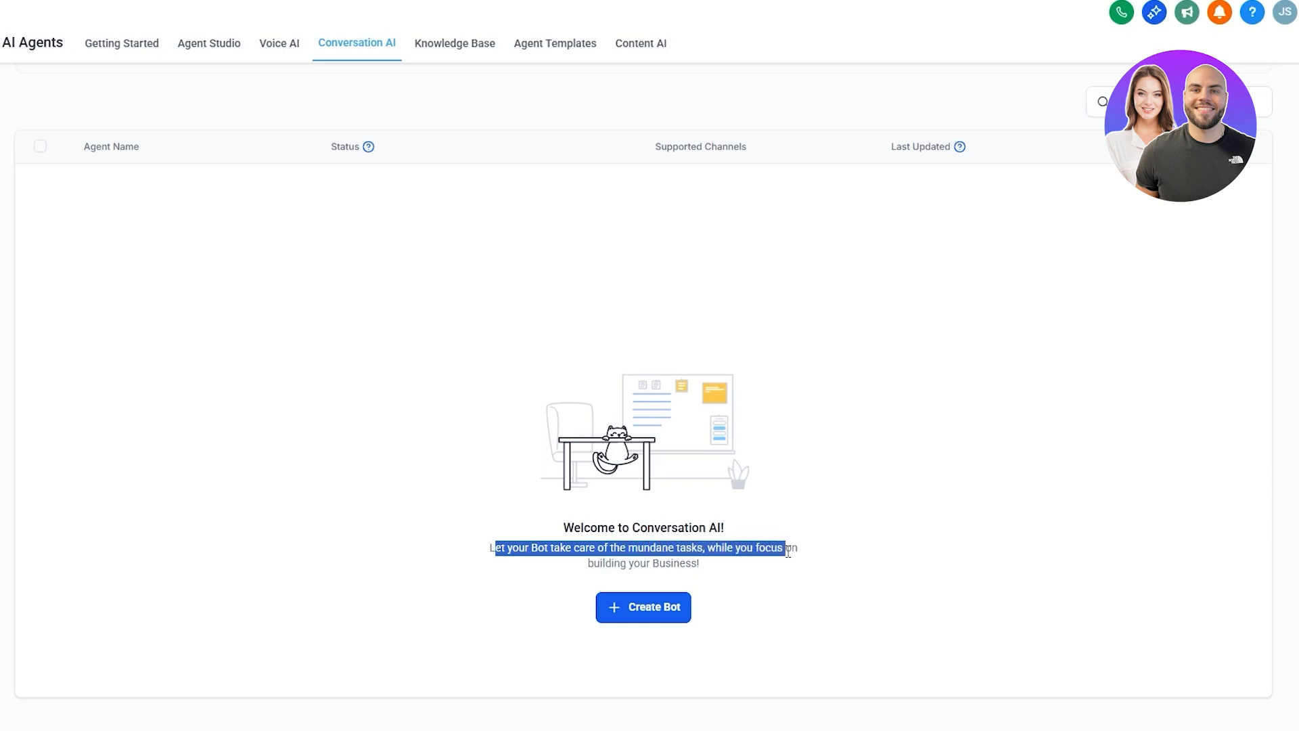
Start a new Prompt Based Bot using the Appointment booking type and continue to its settings
left_click(685, 623)
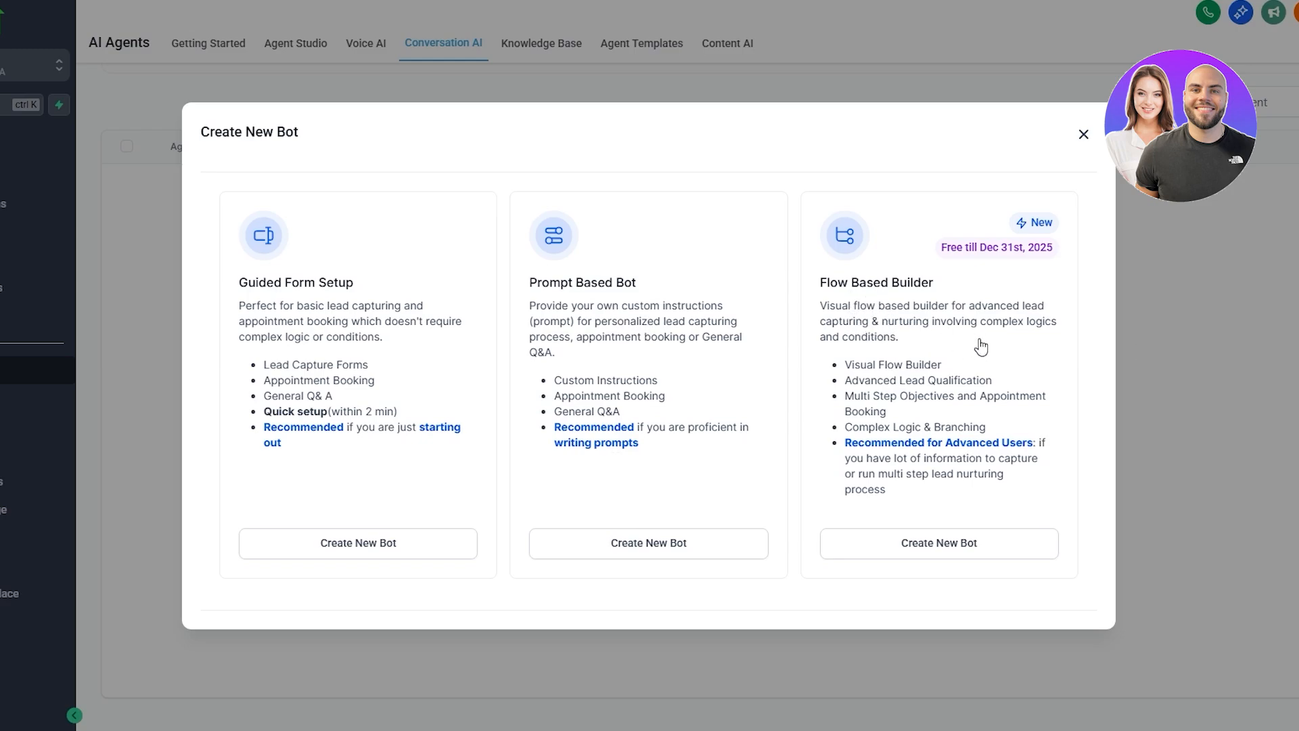
left_click(640, 548)
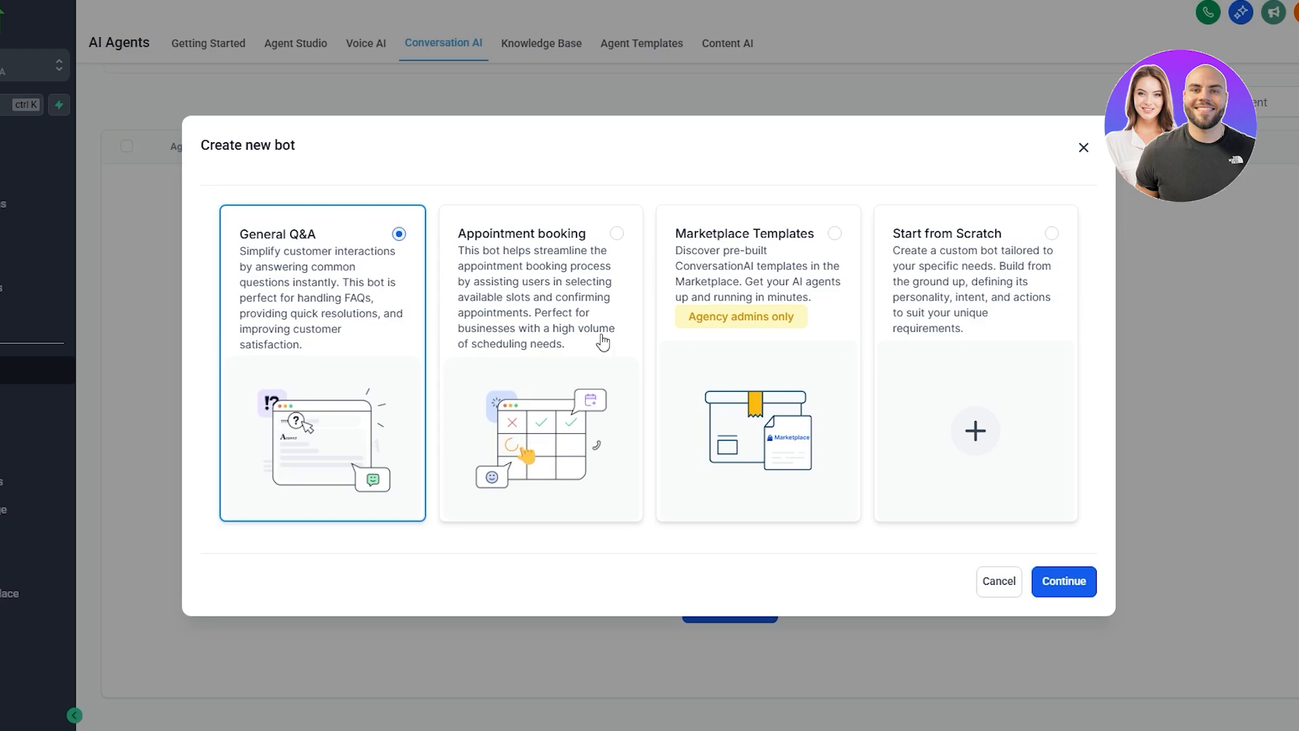
left_click(513, 338)
left_click(1076, 591)
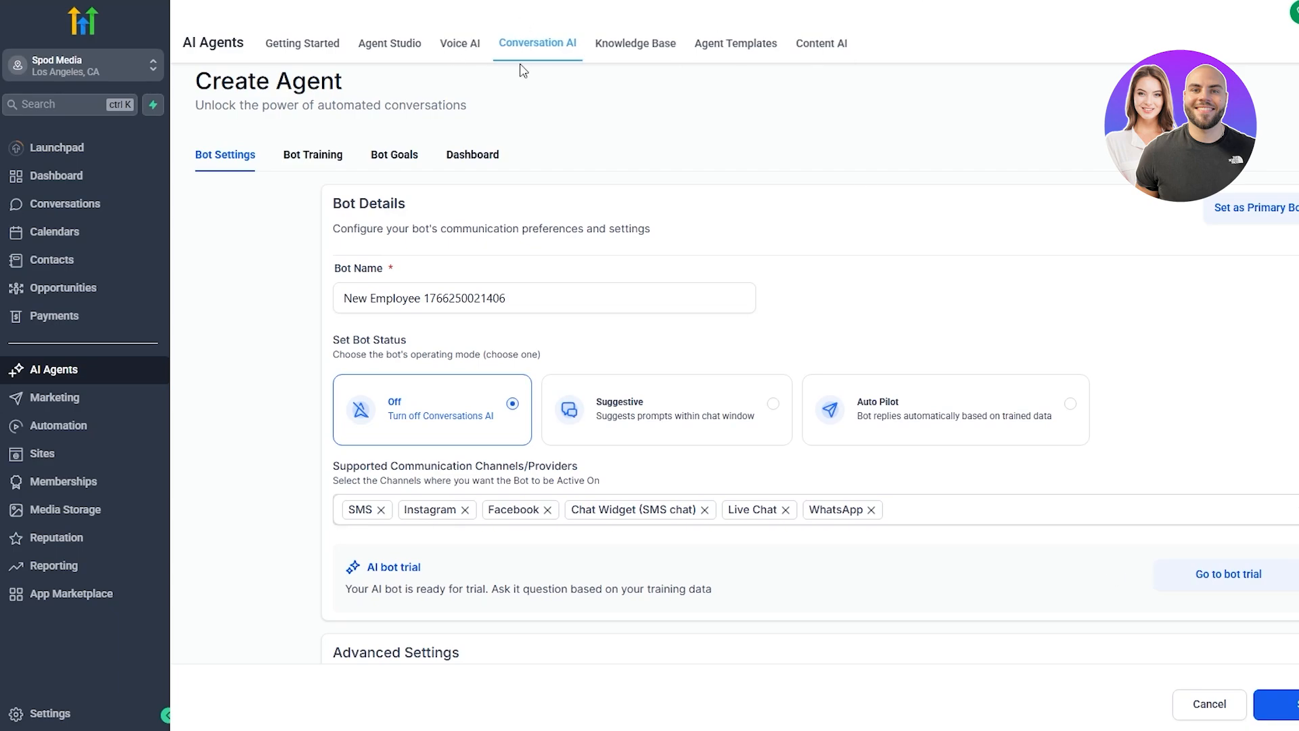
Open the Voice AI page of the AI Agents area
left_click(464, 44)
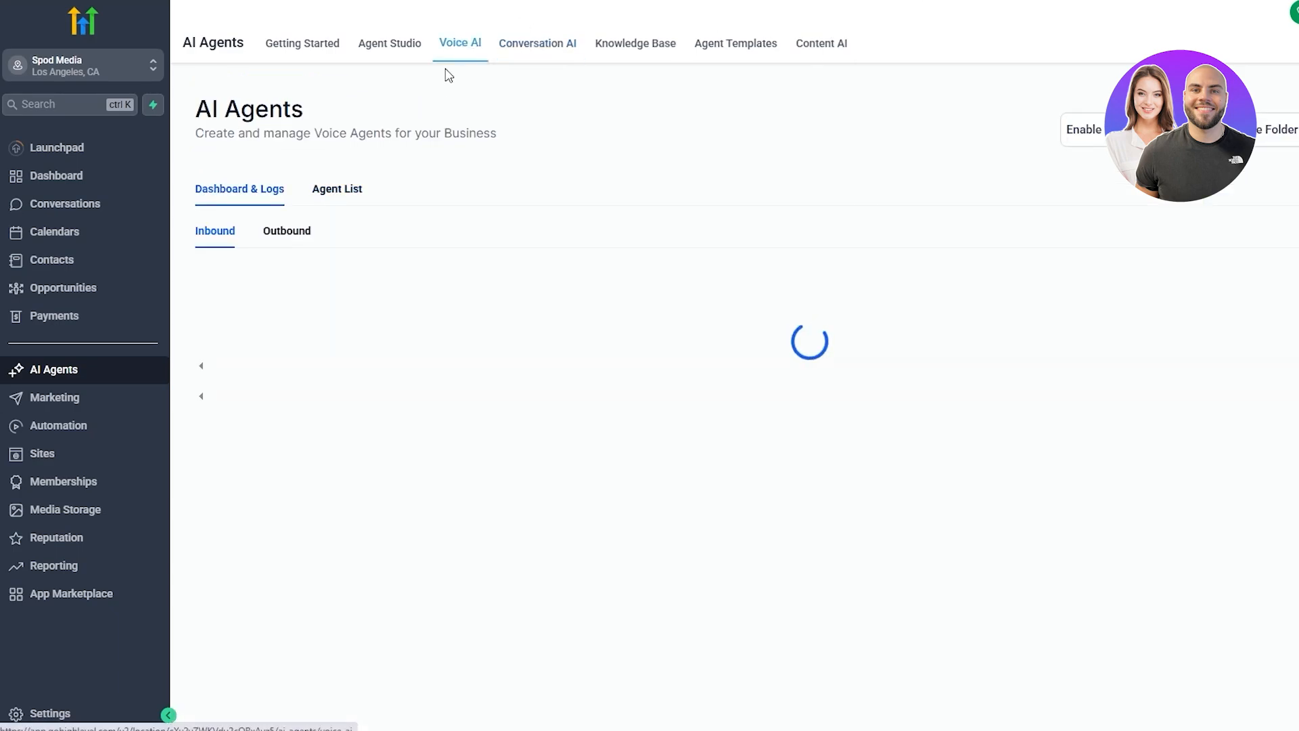